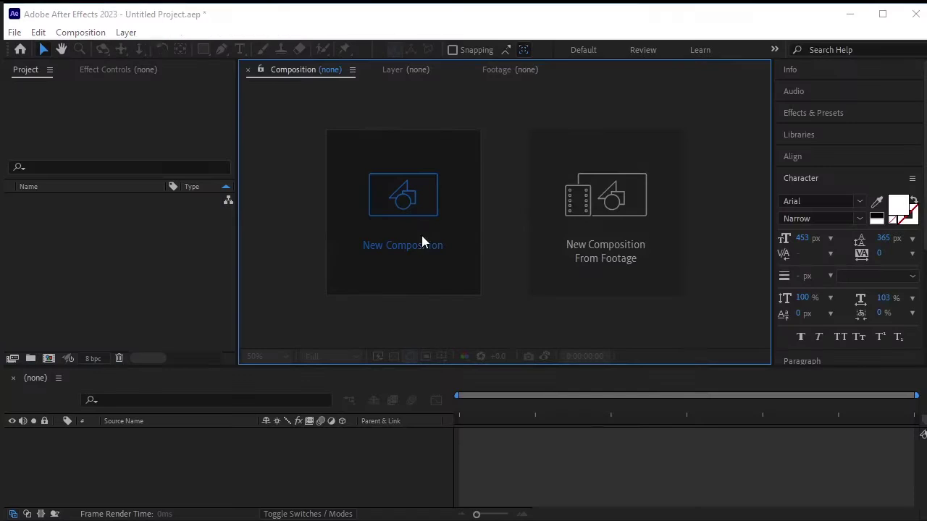
Create a new 1080 x 1920 px composition at 25 fps with a 25-second duration and fit it in the viewer
left_click(421, 238)
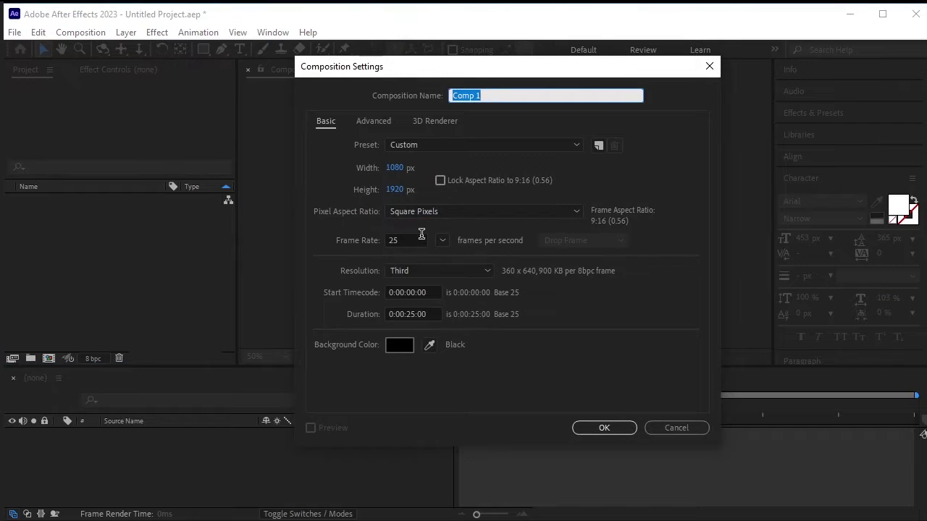
left_click(604, 428)
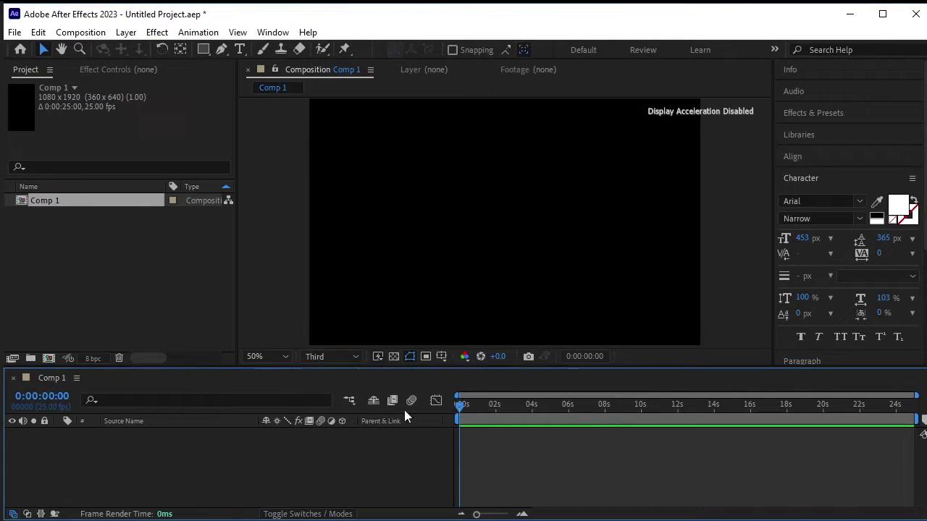
left_click(259, 359)
left_click(267, 384)
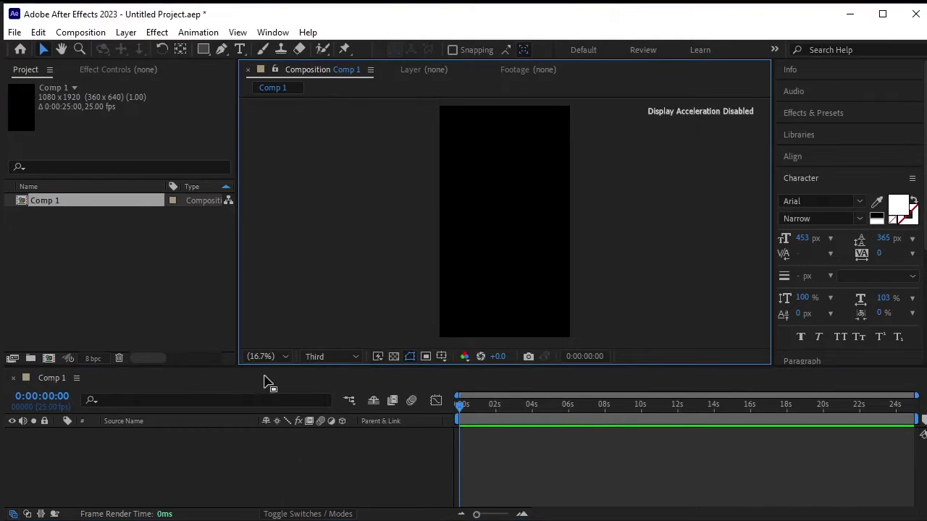
left_click(177, 446)
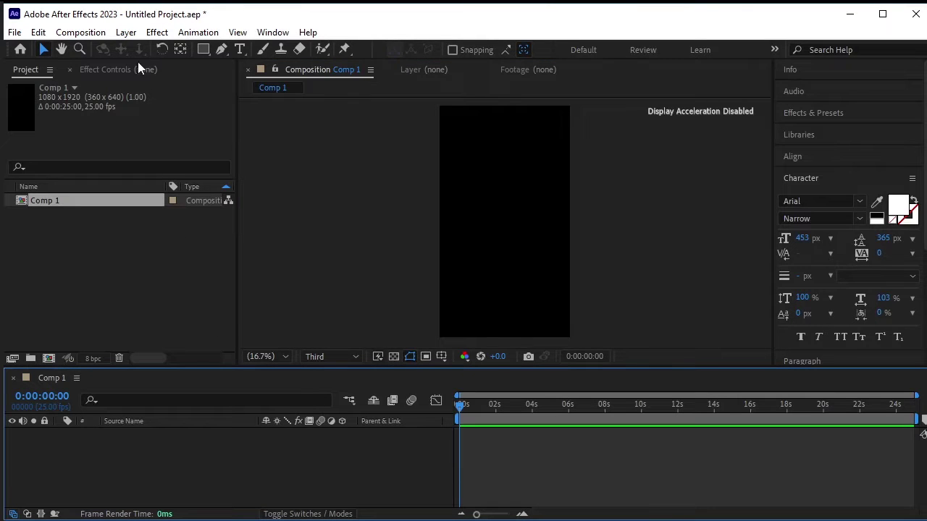
Add a composition-sized light blue solid layer named Medium Royal Blue Solid 1
left_click(126, 32)
mouse_move(145, 49)
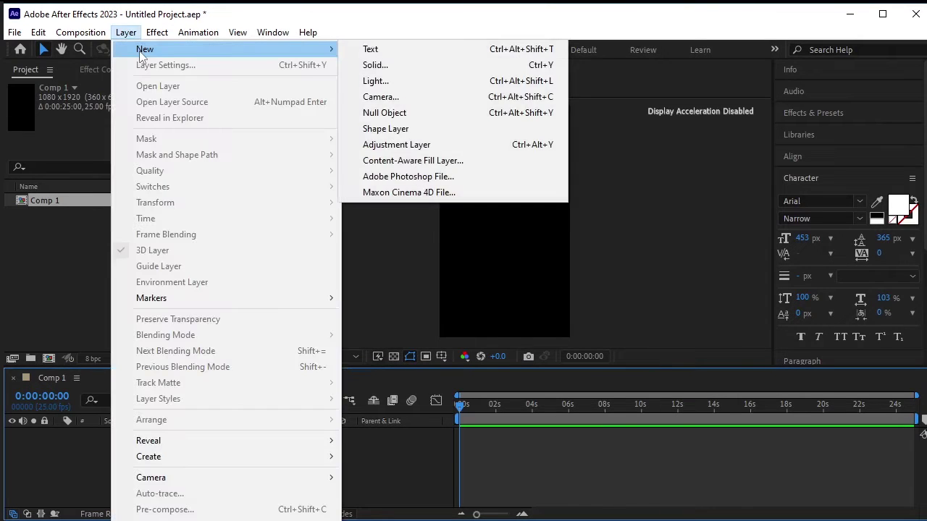
left_click(394, 63)
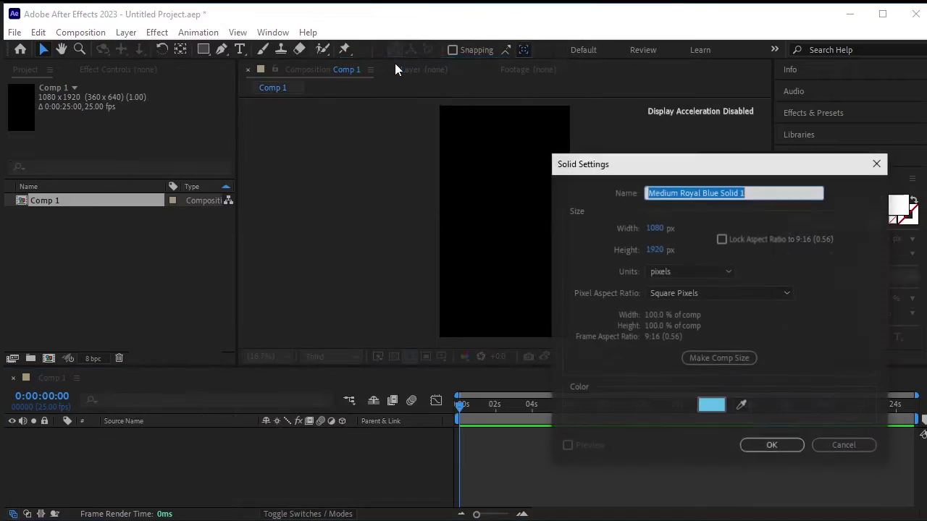
left_click(762, 450)
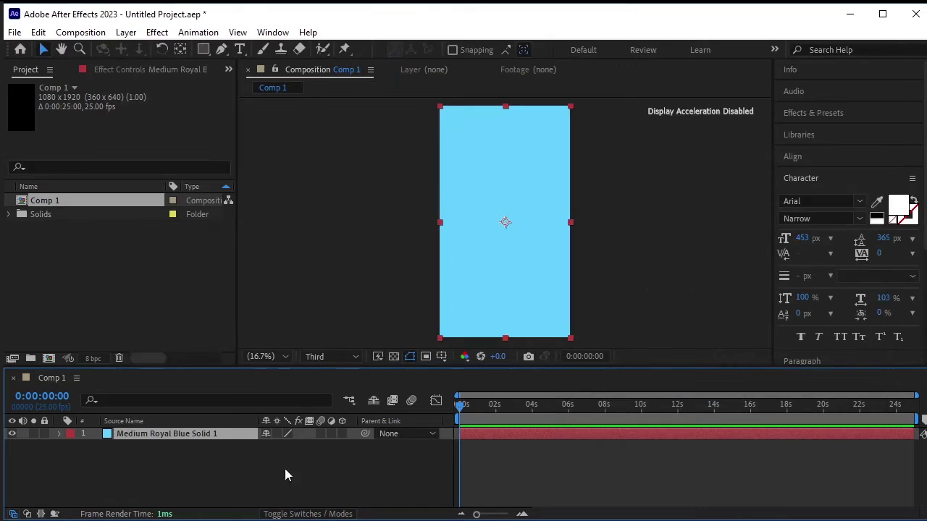
left_click(244, 475)
Search the effects for "cc part" and apply CC Particle World to the blue solid
left_click(833, 115)
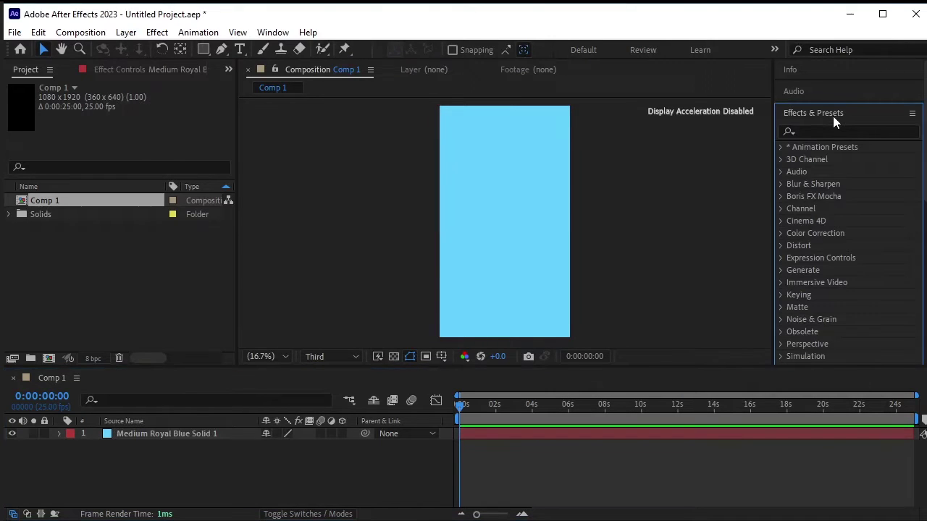
left_click(832, 131)
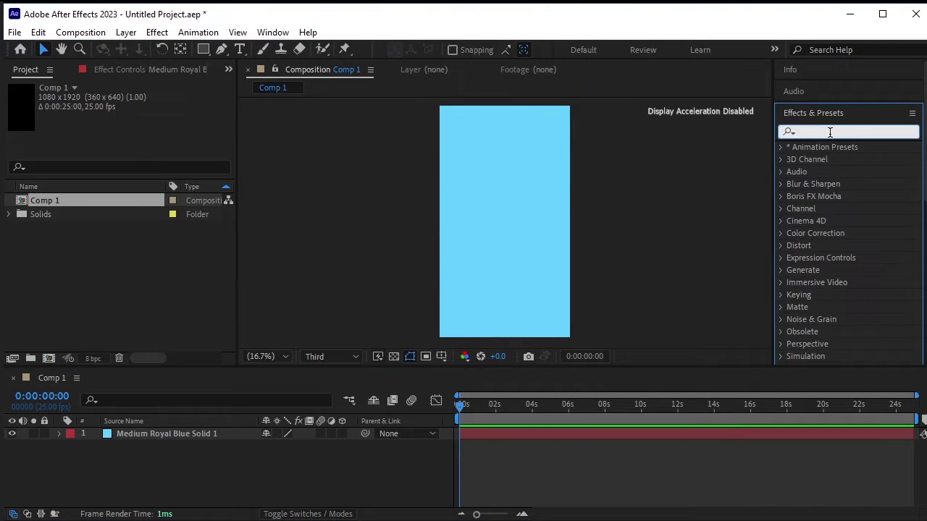
type("cc")
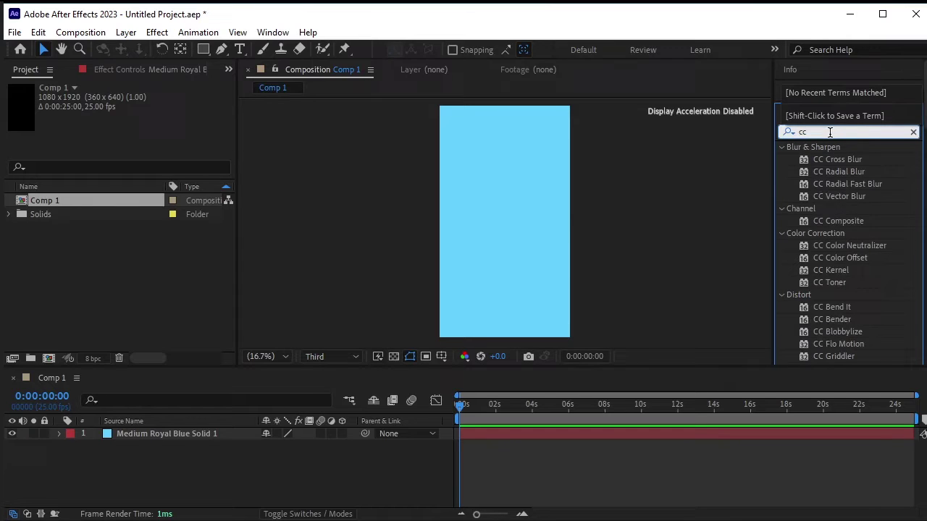
type(" part")
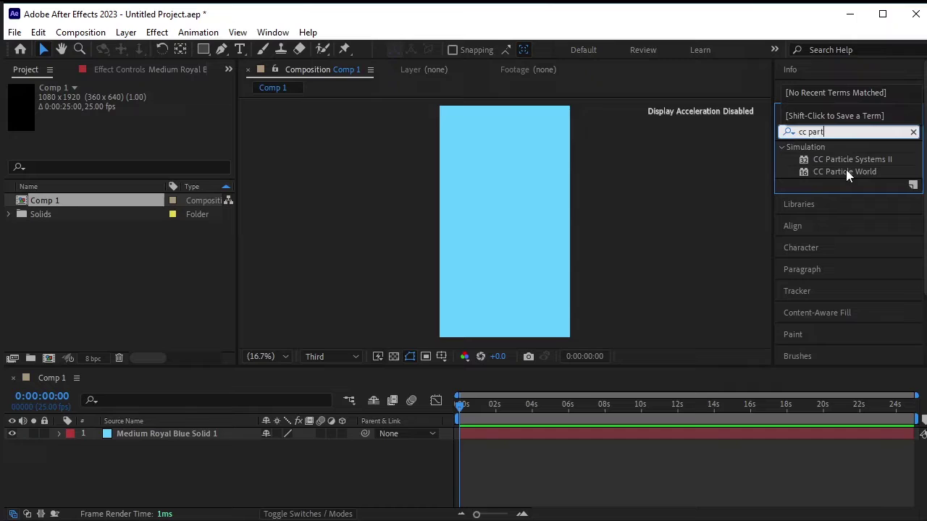
left_click_drag(845, 171, 526, 233)
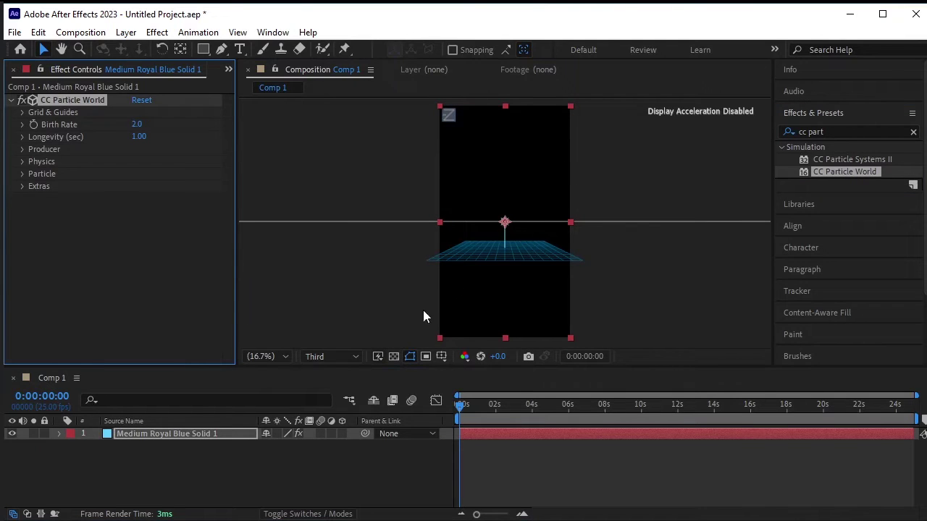
Import favpng_soap-bubble-foam from the Juice folder as footage and place it above the solid in the timeline
left_click(228, 69)
left_click(238, 86)
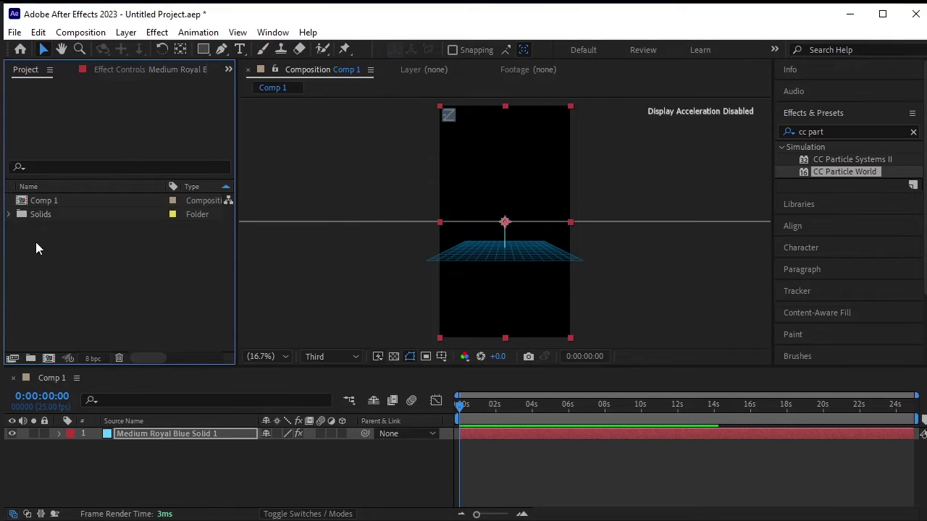
right_click(70, 241)
mouse_move(115, 314)
left_click(268, 314)
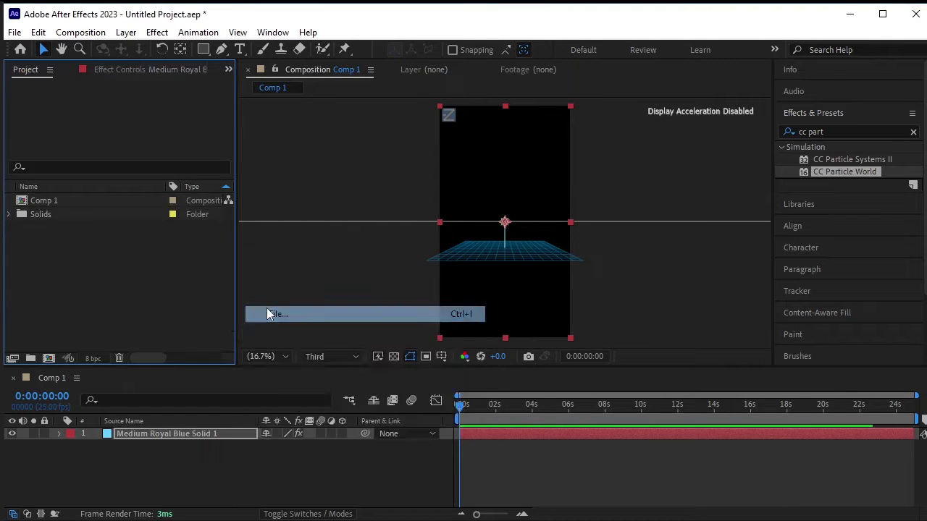
left_click(346, 253)
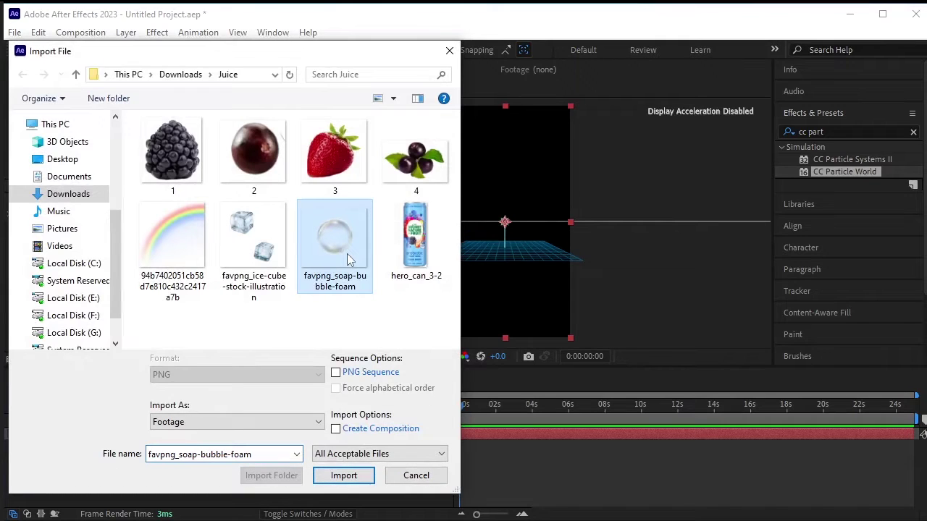
left_click(362, 479)
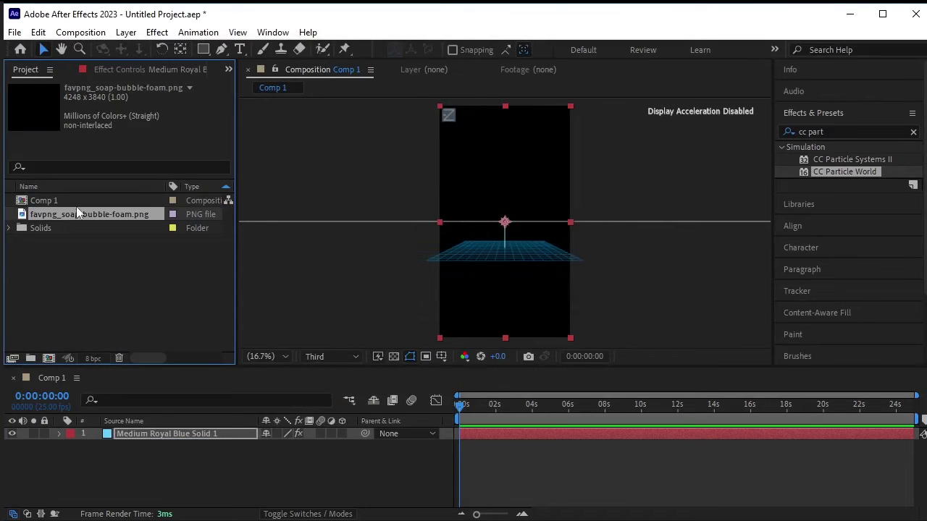
left_click_drag(77, 209, 137, 433)
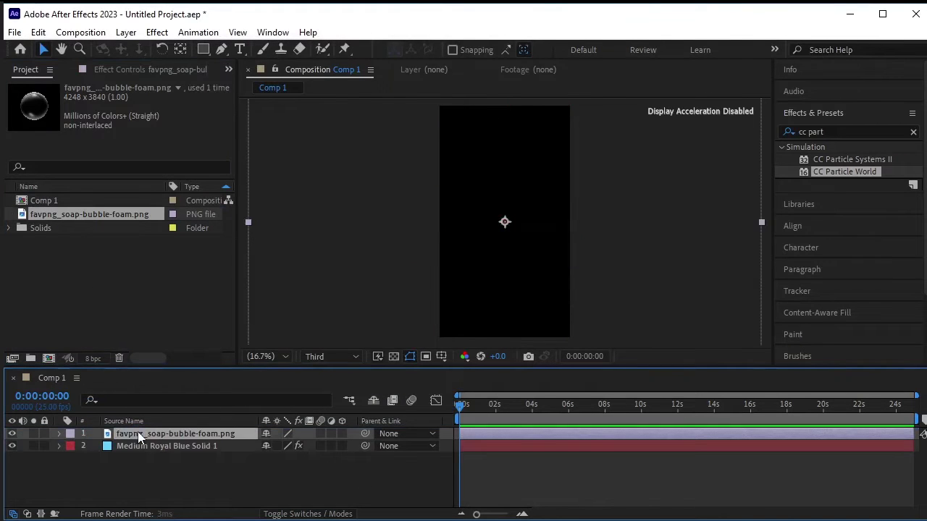
Scale the soap bubble layer down to 9% and hide the layer
left_click(168, 448)
left_click(173, 435)
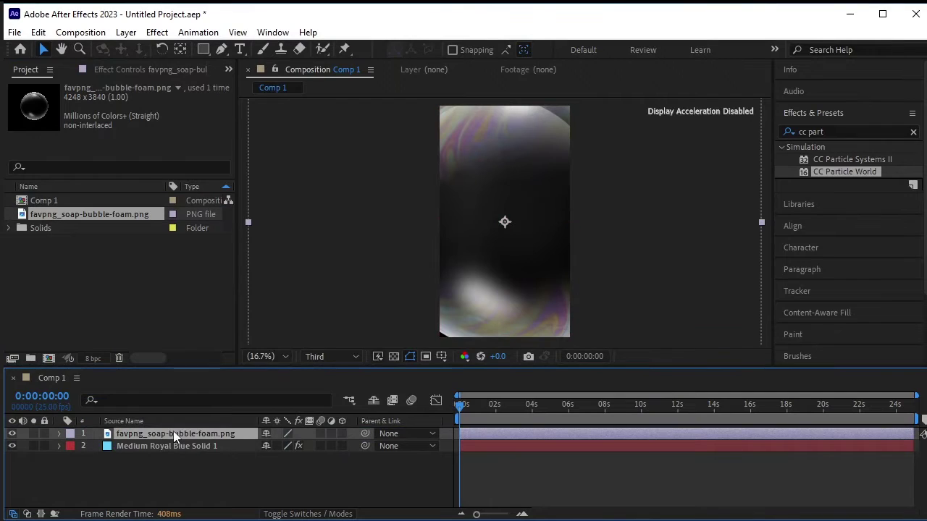
key("s")
left_click_drag(302, 446, 258, 467)
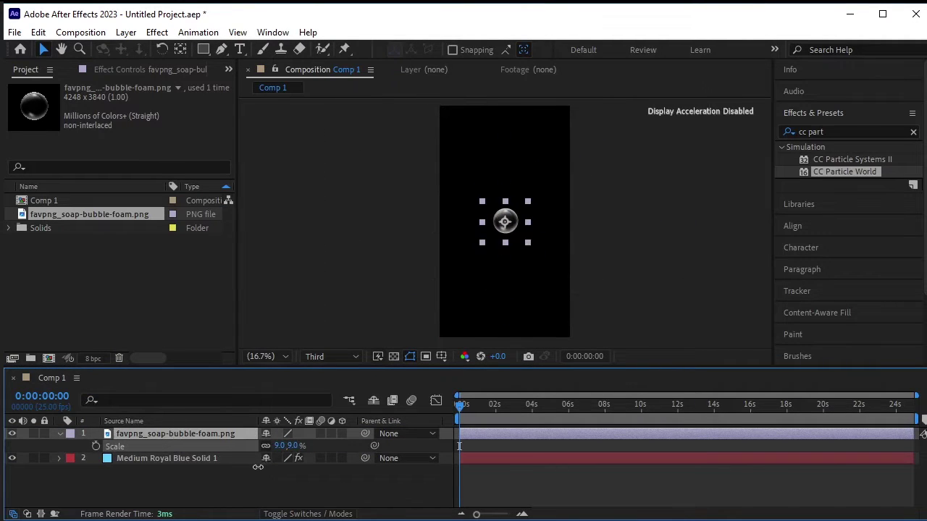
left_click(59, 433)
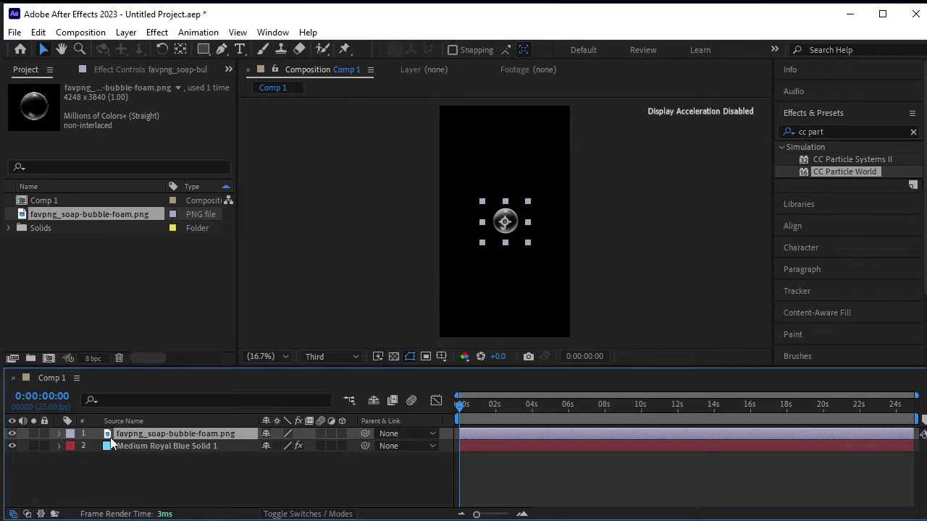
left_click(11, 433)
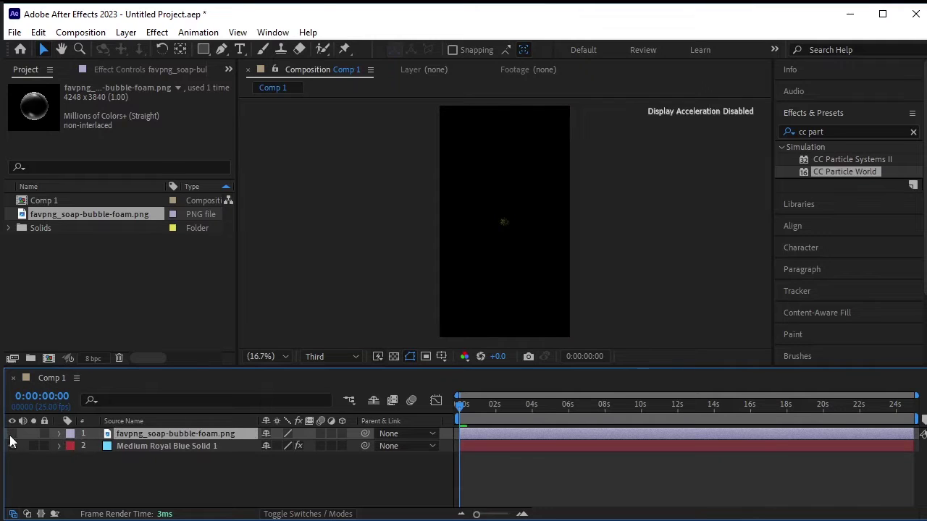
In the solid's CC Particle World effect, set Particle Type to Textured Square and Texture Layer to favpng_soap-bubble-foam.png
left_click(197, 447)
left_click(228, 69)
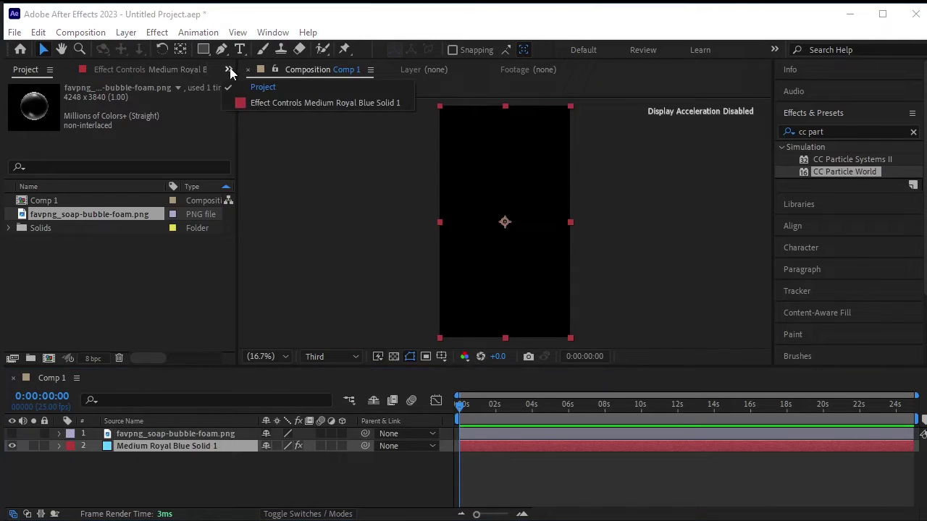
left_click(245, 102)
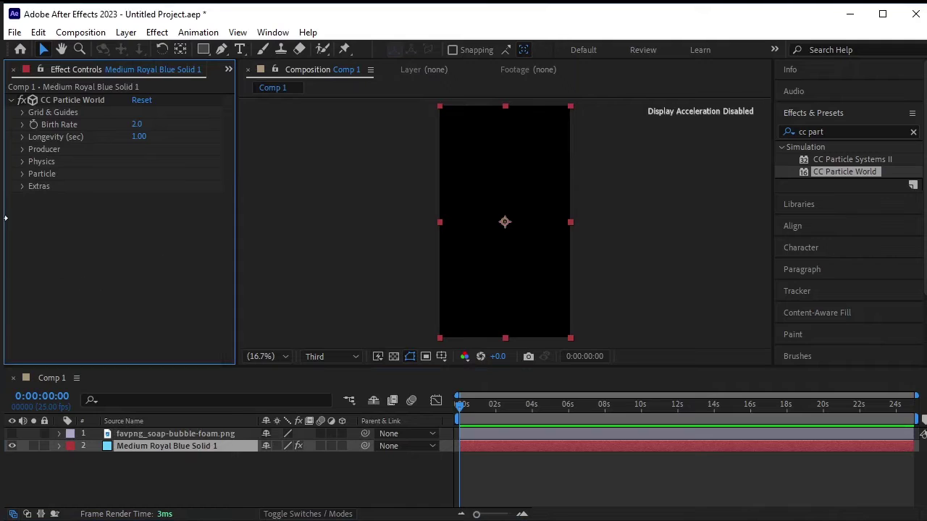
left_click(24, 174)
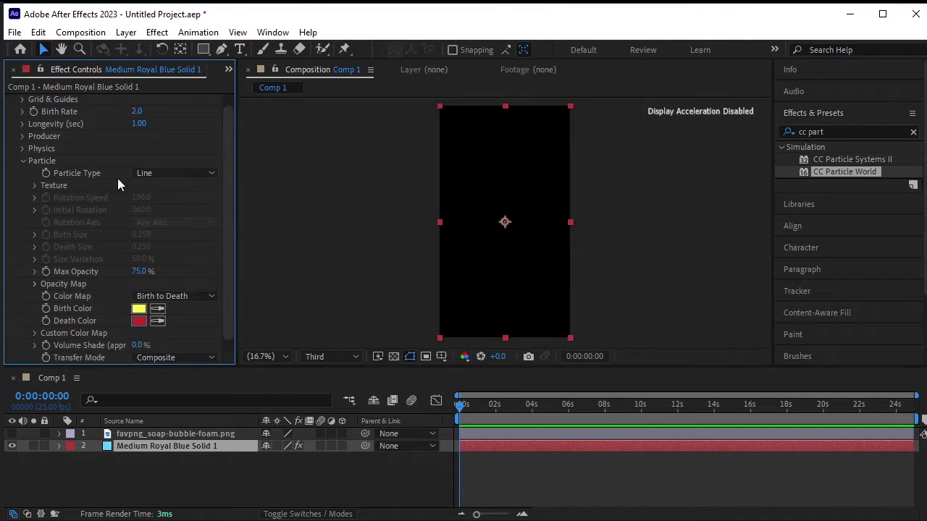
left_click(216, 174)
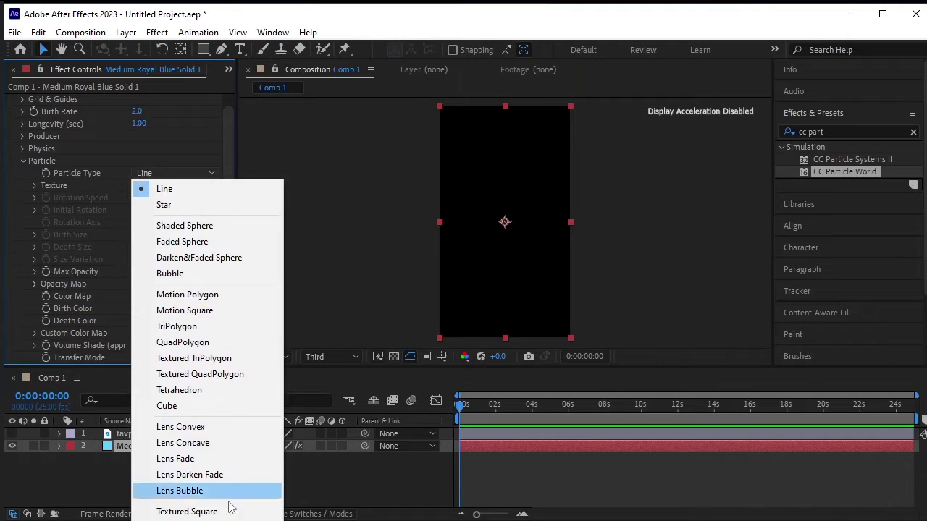
left_click(247, 511)
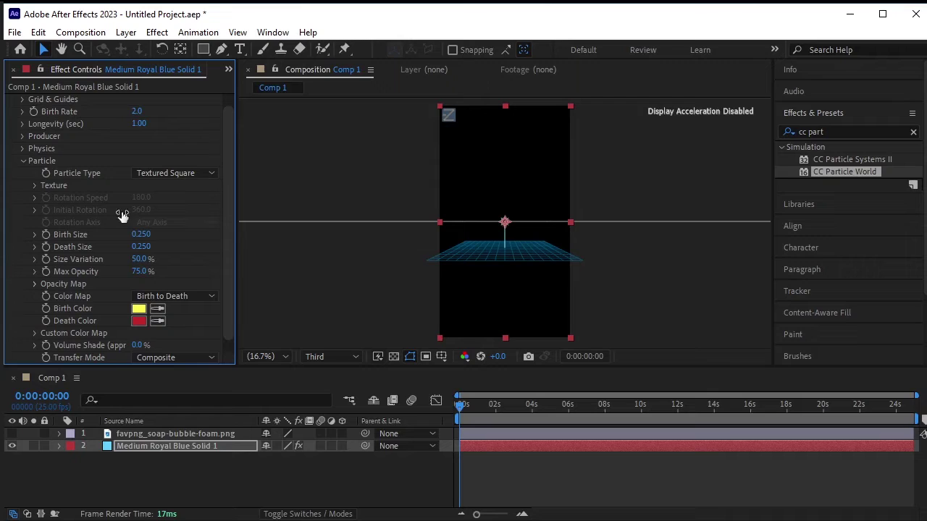
left_click(34, 187)
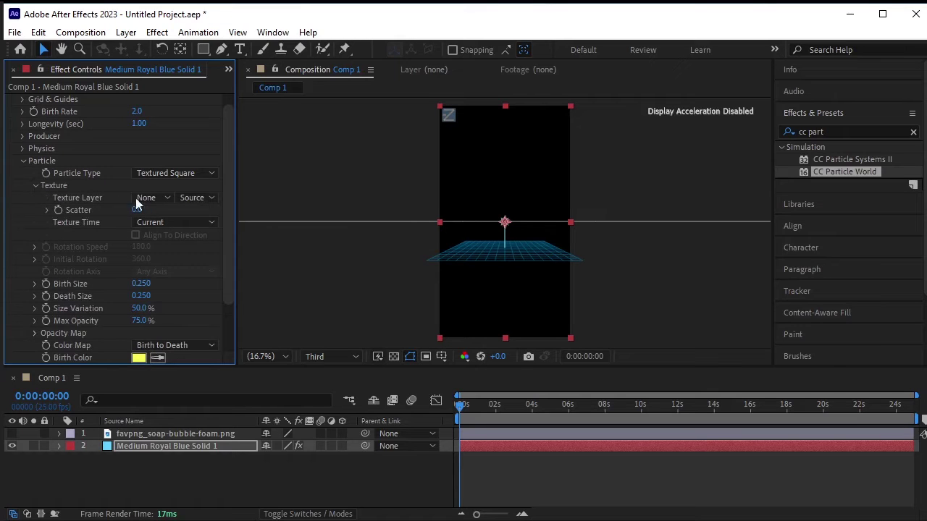
left_click(160, 197)
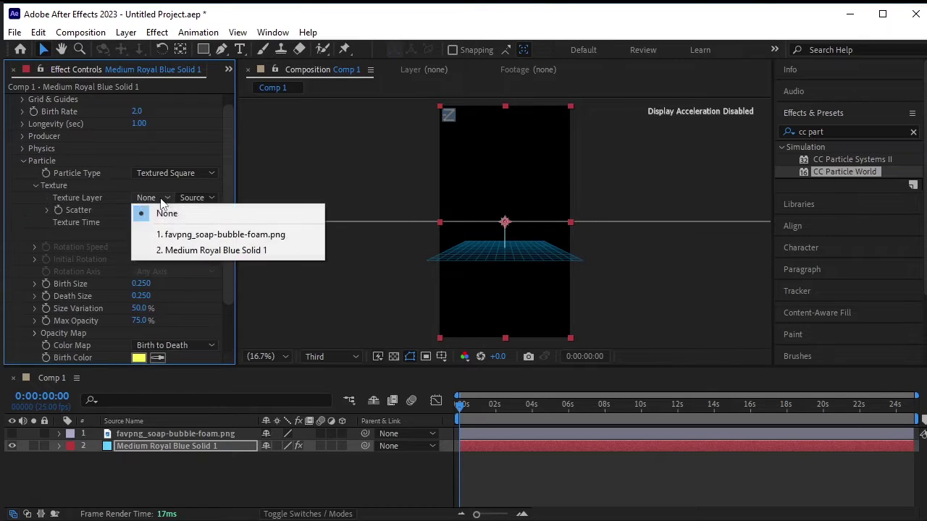
left_click(307, 235)
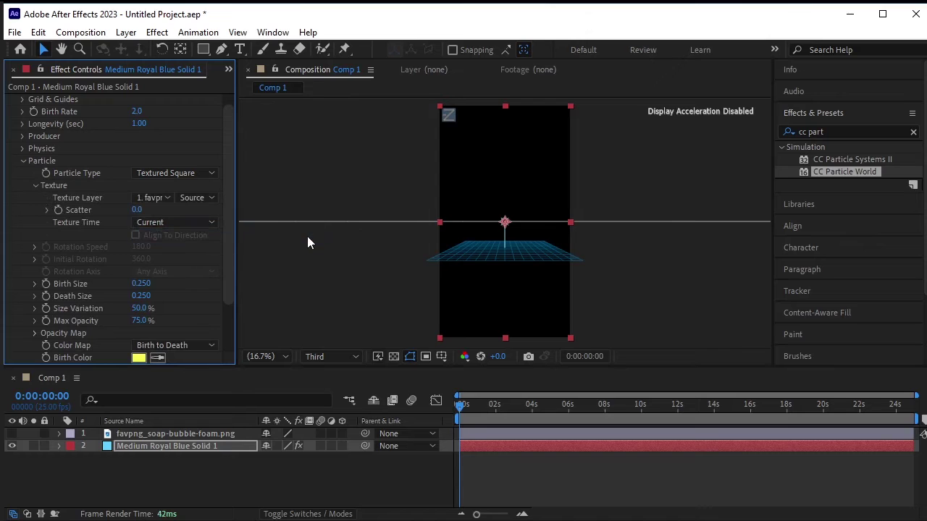
Set both the Birth Color and the Death Color of the particles to white (FFFFFF)
scroll(178, 282, "down", 2)
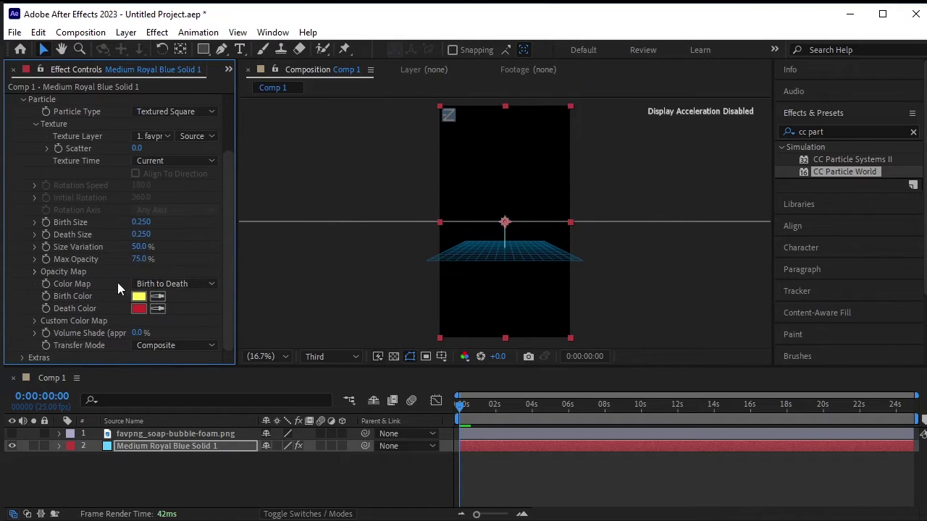
left_click(138, 297)
left_click(594, 313)
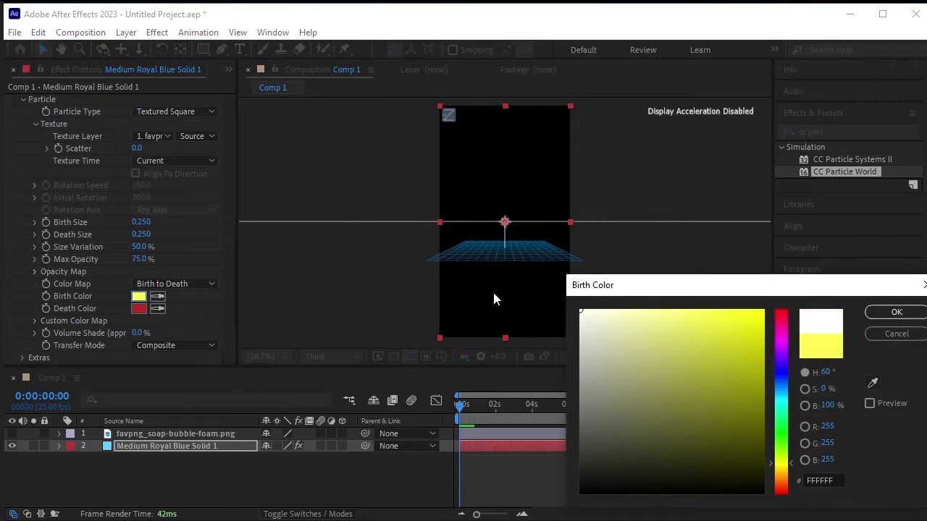
left_click(887, 315)
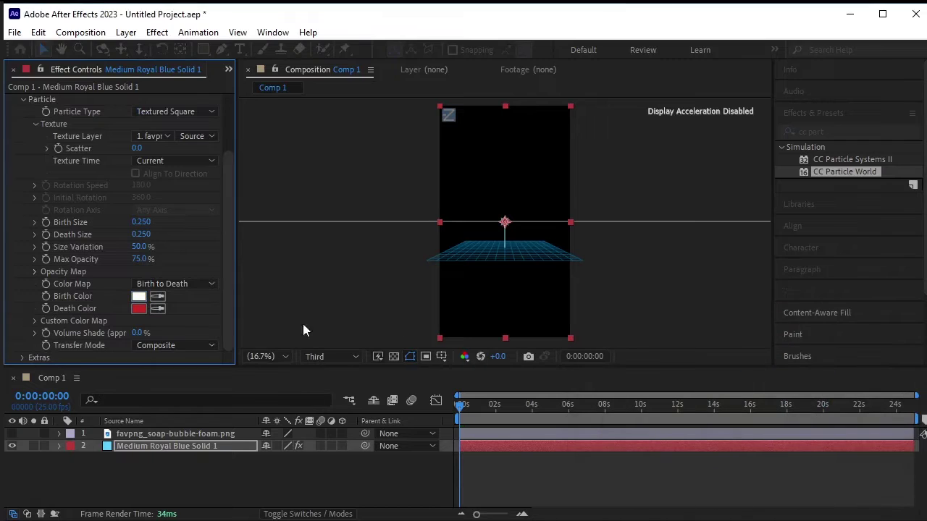
left_click(138, 308)
left_click_drag(587, 312, 530, 300)
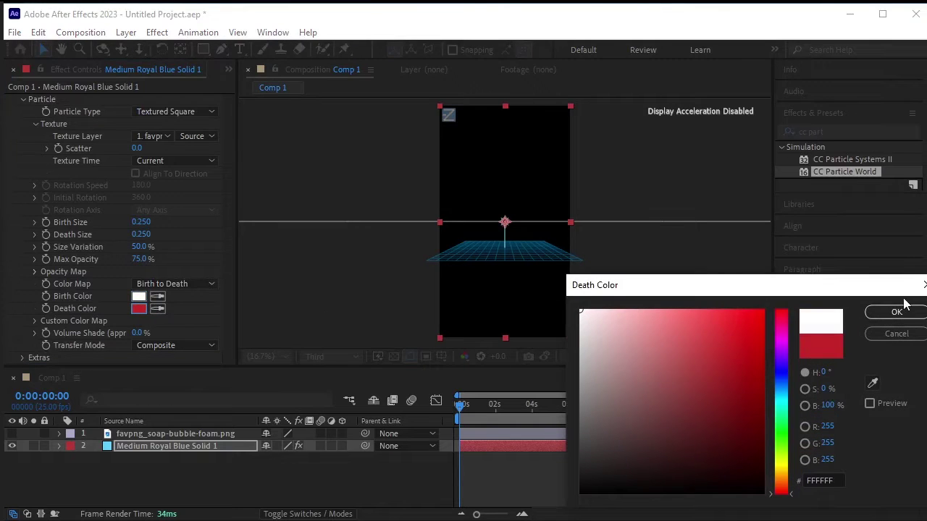
left_click(896, 312)
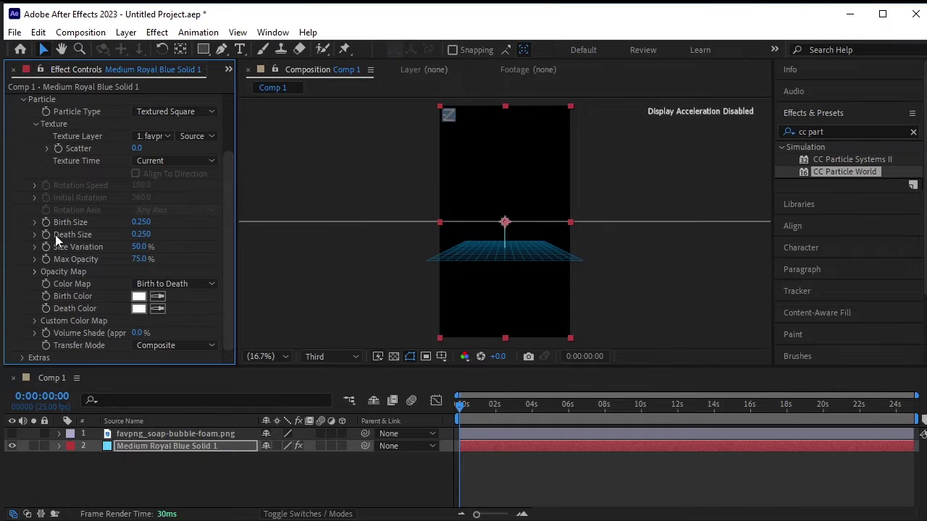
Set the Physics Animation of the CC Particle World effect to Fire
scroll(29, 203, "up", 3)
left_click(21, 162)
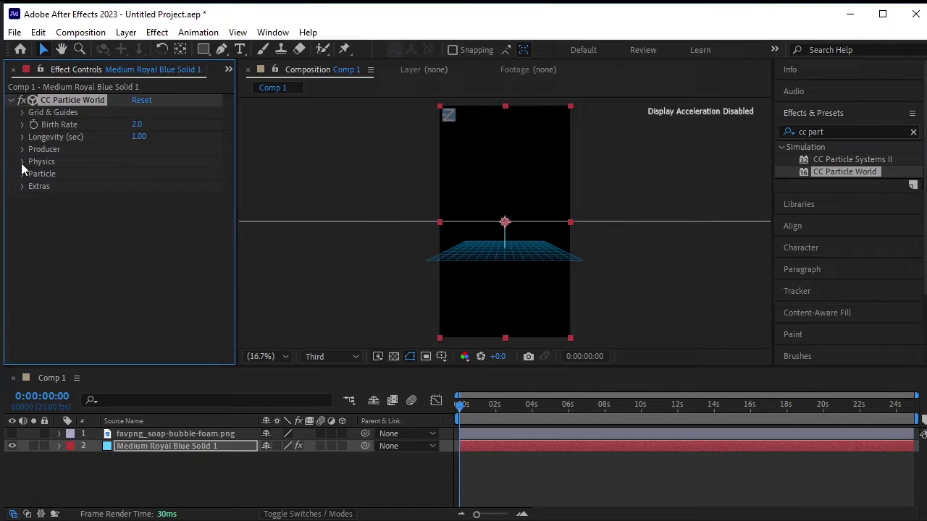
left_click(22, 162)
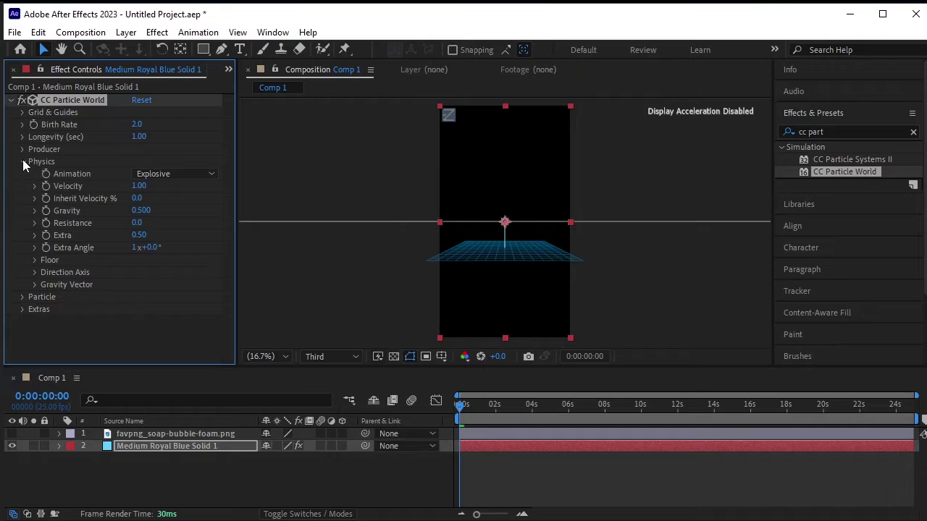
left_click(173, 174)
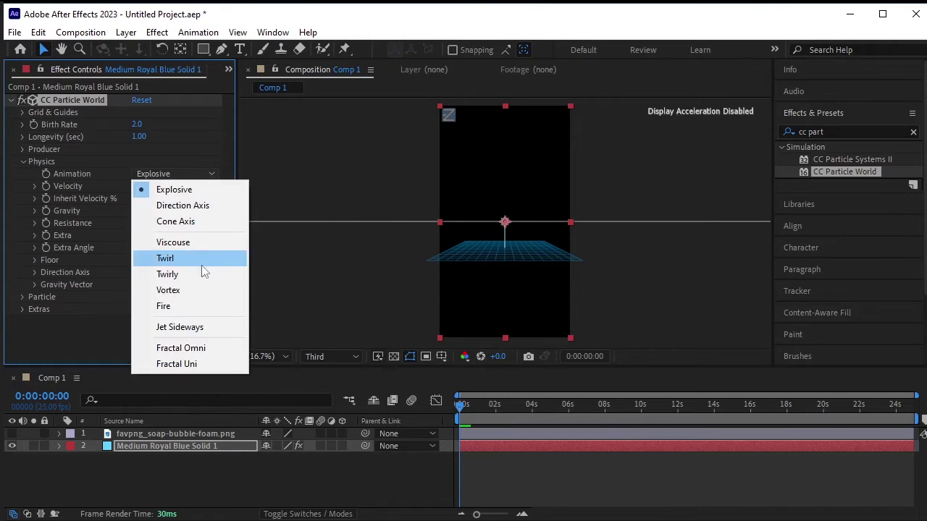
left_click(194, 308)
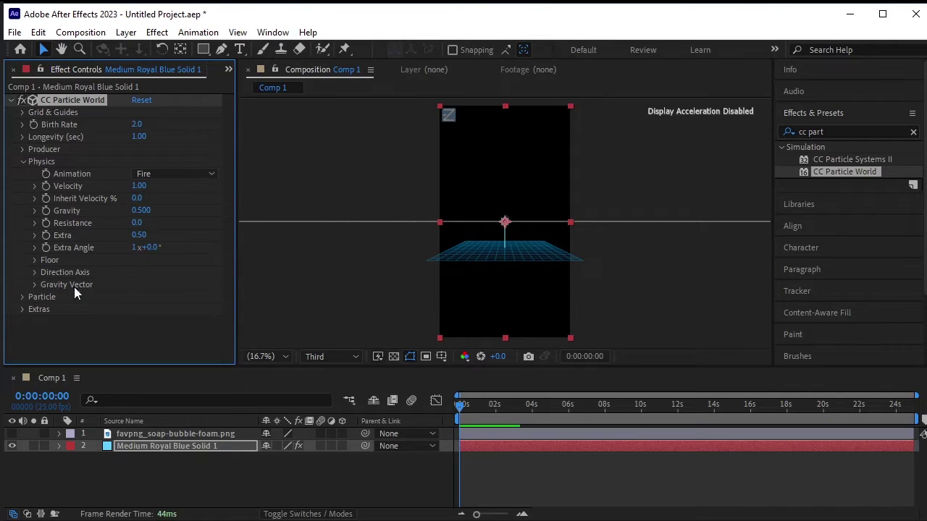
Set the particles' Longevity to 5 seconds and preview the animation
left_click(145, 137)
type("5")
left_click(233, 146)
key("space")
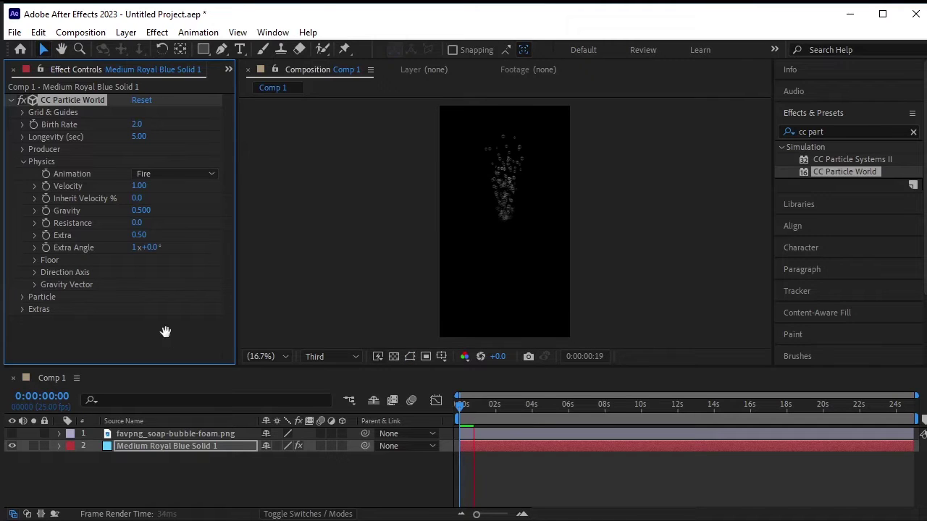
key("space")
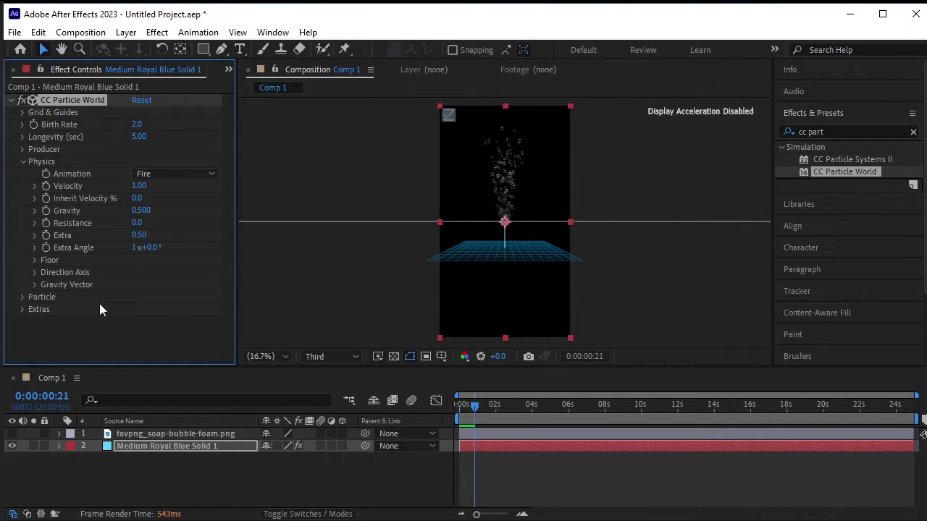
Widen the particle producer to about 0.945 for Radius X and about 1.085 for Radius Y
left_click(24, 161)
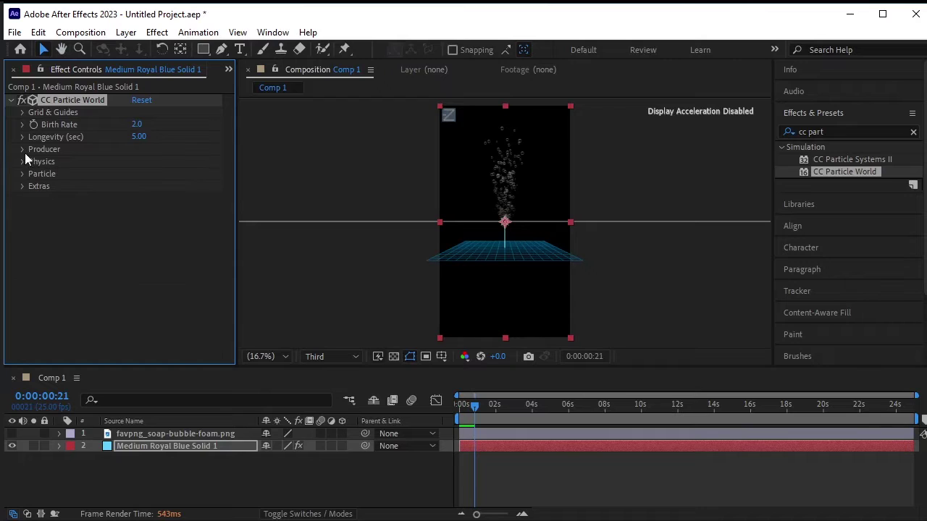
left_click(22, 151)
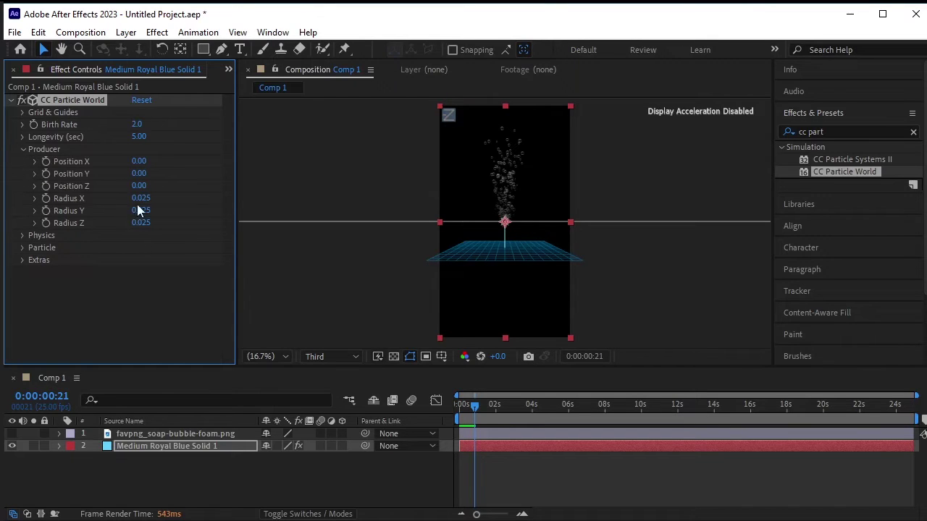
left_click_drag(140, 198, 197, 199)
left_click_drag(135, 212, 207, 206)
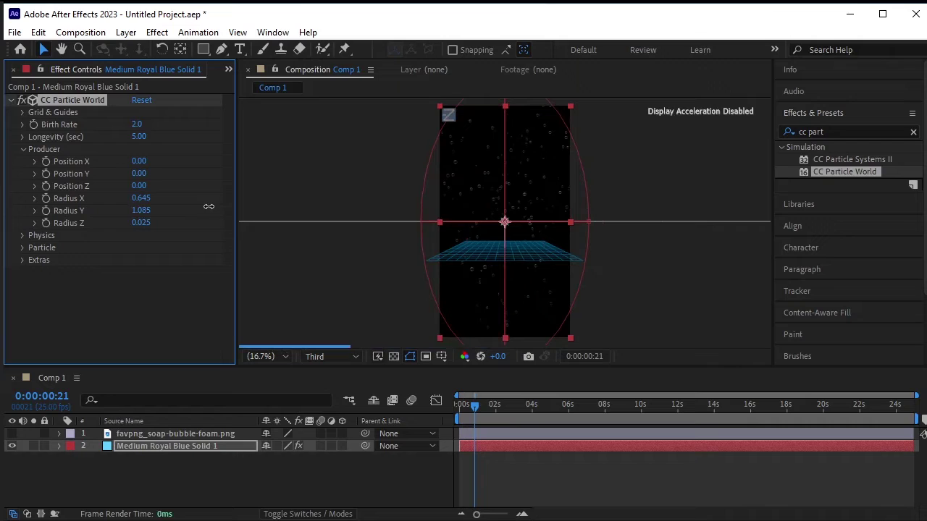
left_click_drag(139, 198, 161, 199)
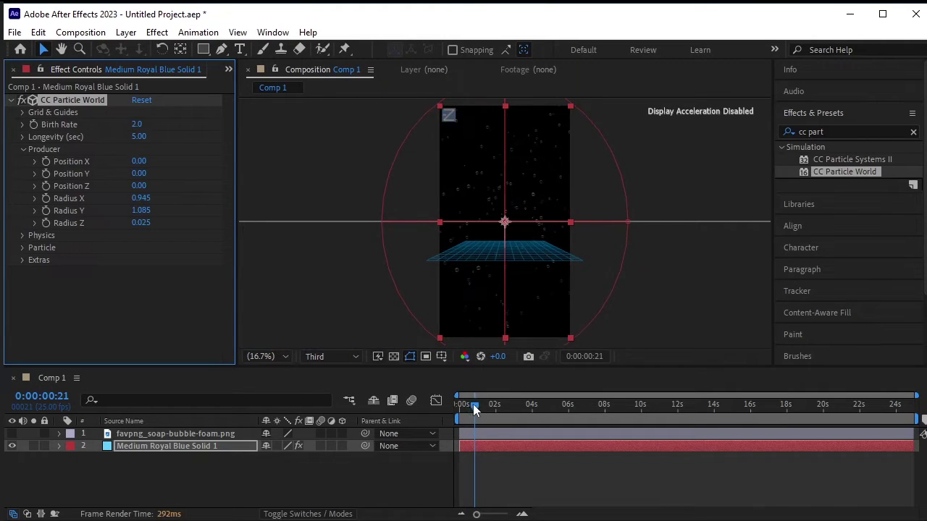
Shorten the composition's work area to end at about 8 seconds and preview it from the start
left_click_drag(472, 404, 406, 420)
left_click(392, 477)
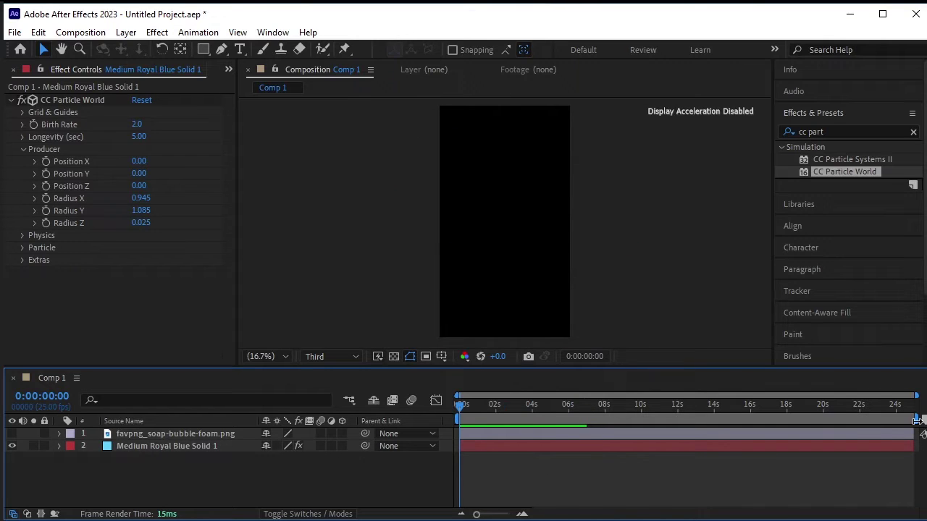
left_click_drag(917, 421, 604, 426)
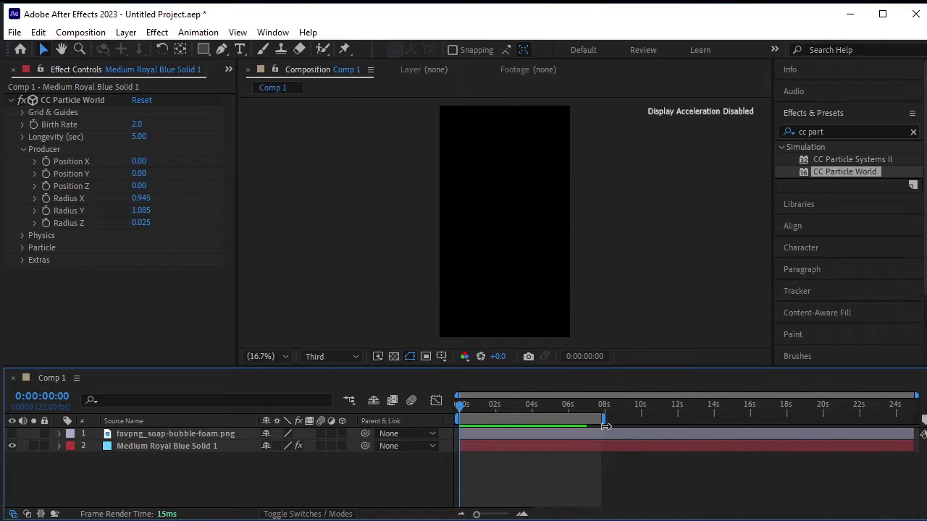
key("space")
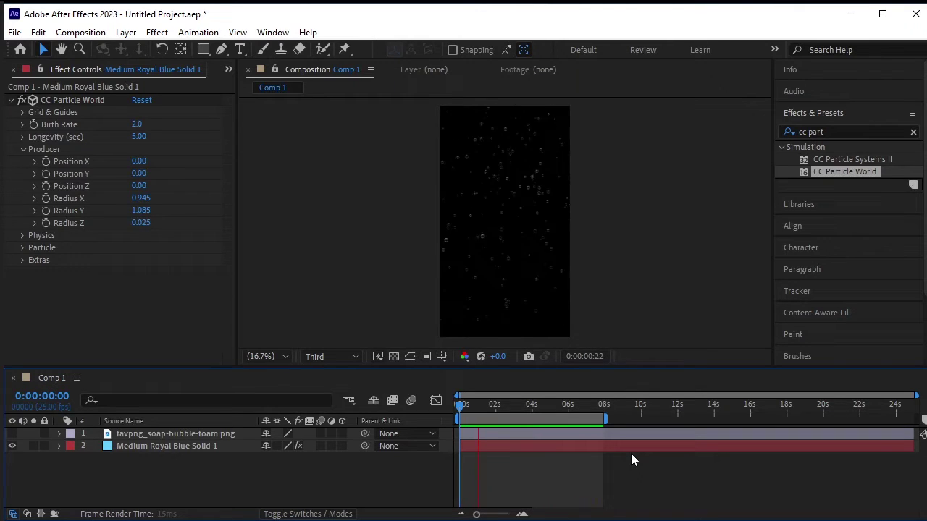
key("space")
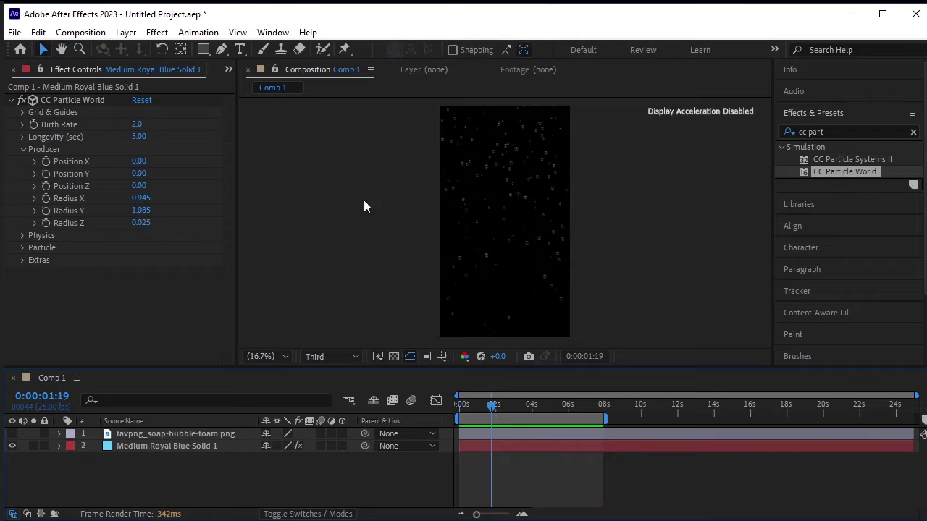
In the particle Physics, set Velocity to 0.10, Resistance to 2.2 and Extra Angle to 0x+0.0°
left_click(22, 149)
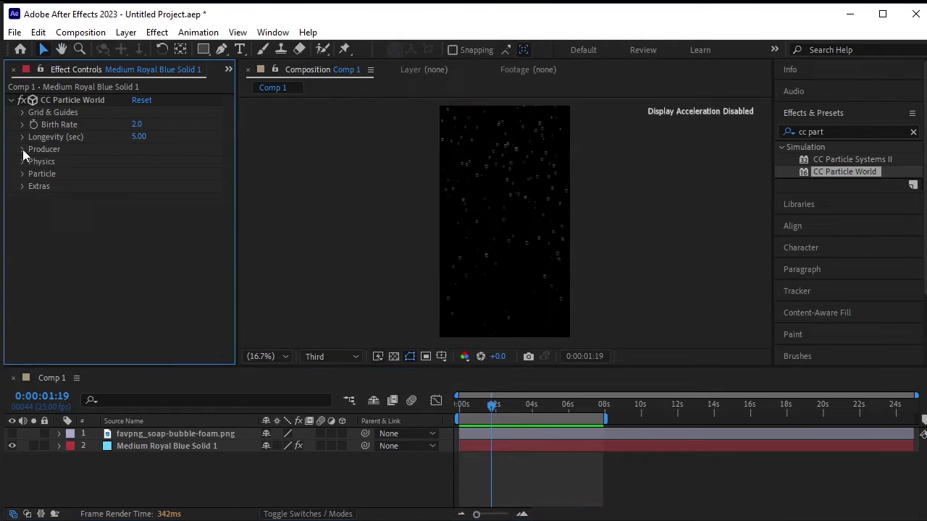
left_click(22, 161)
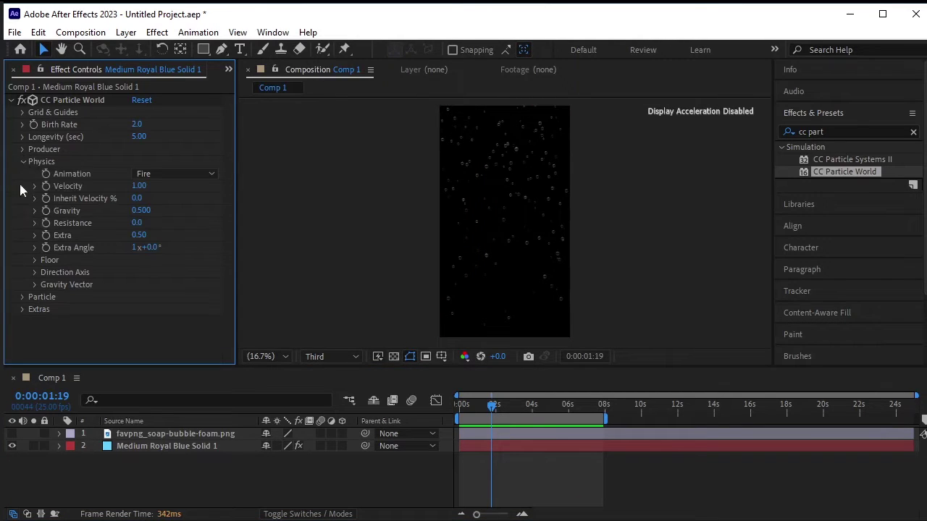
left_click_drag(139, 225, 174, 224)
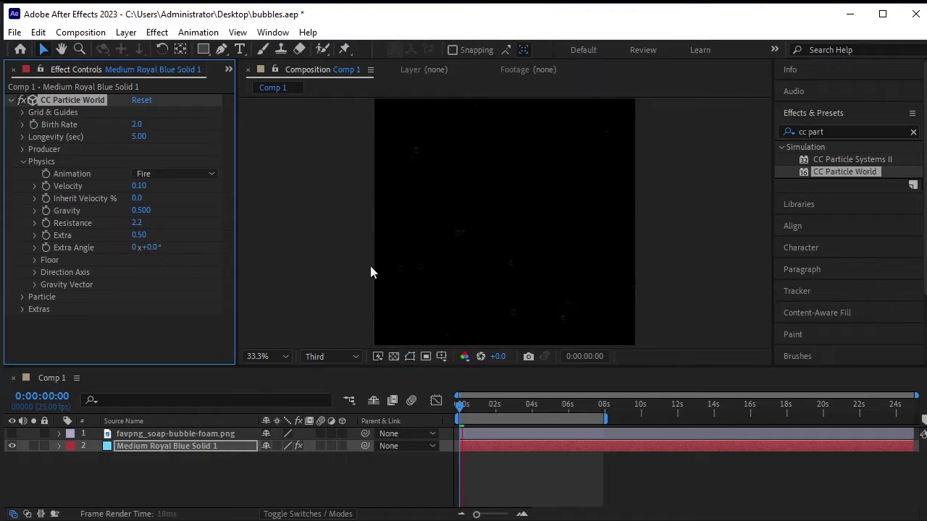
Play back the work area to check the motion of the bubbles with the adjusted physics
key("space")
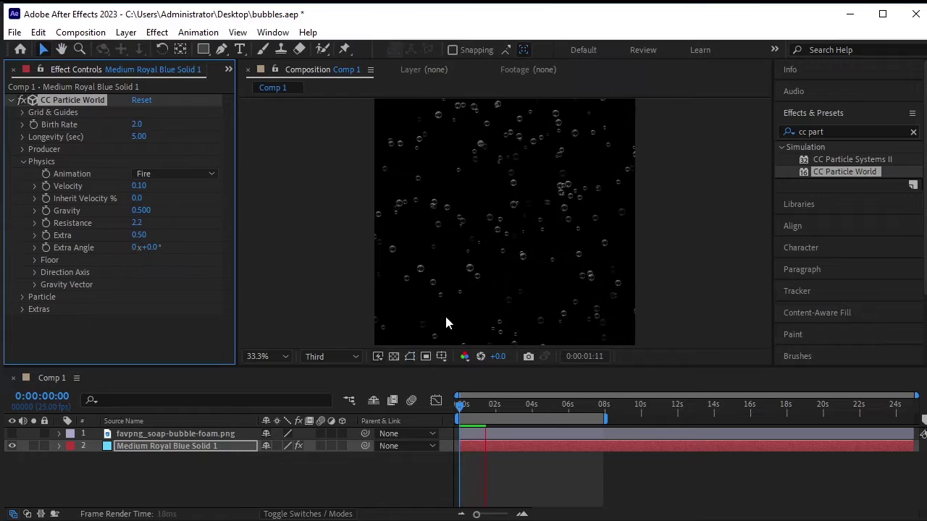
key("space")
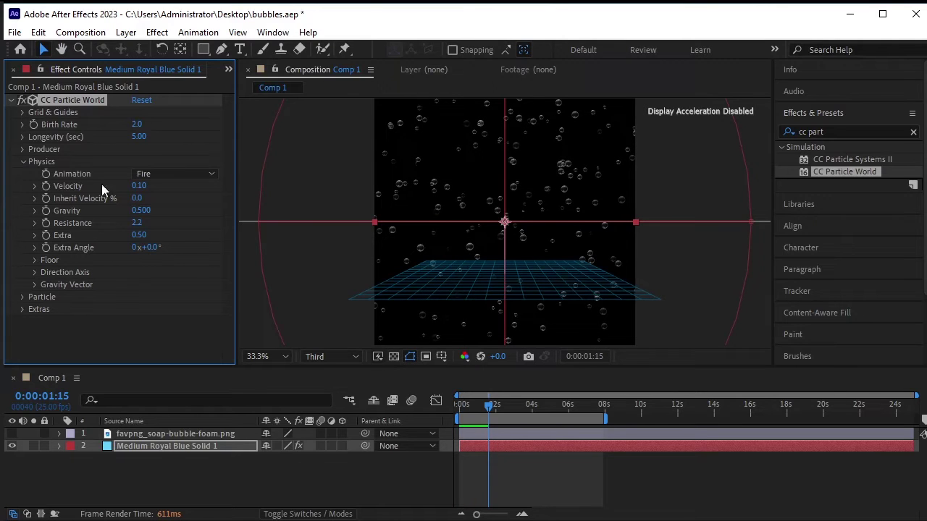
left_click(23, 161)
left_click(380, 508)
key("space")
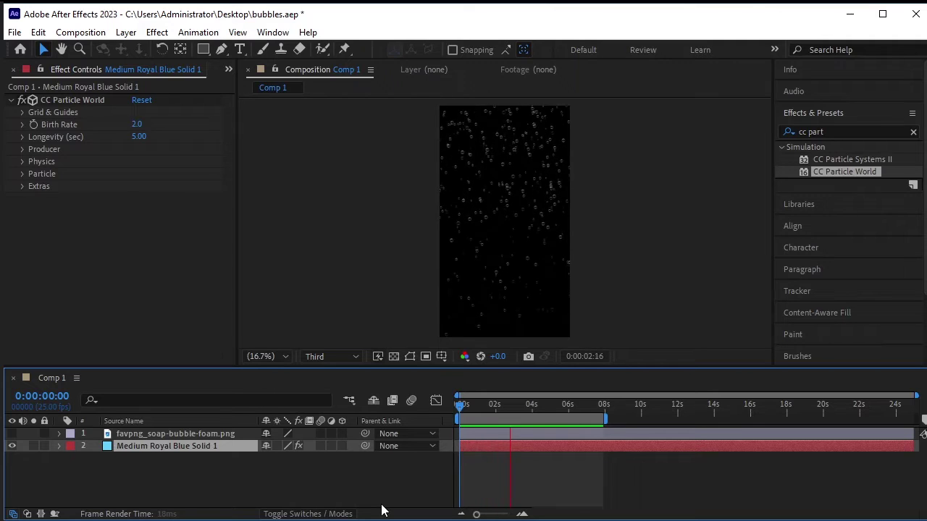
key("space")
key("Home")
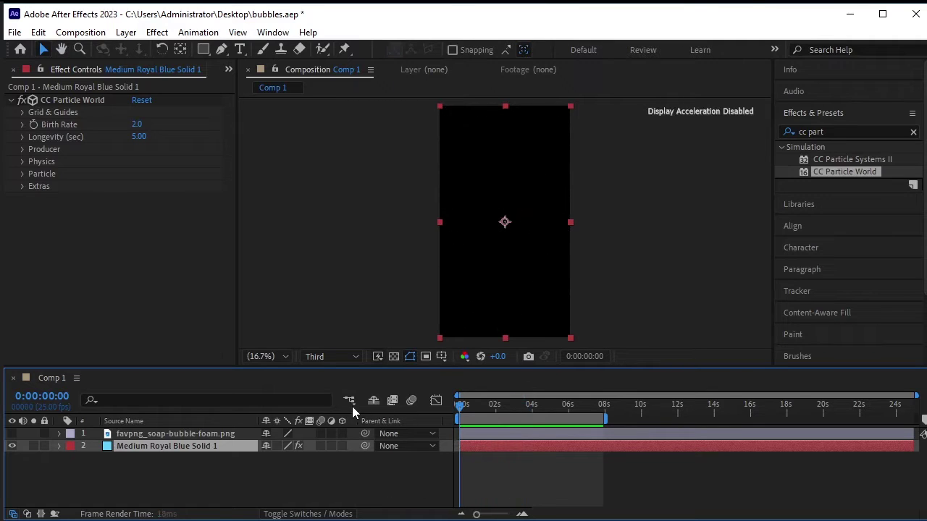
At about 0:00:01:14, raise the particles' Birth Size to 0.520 and preview the result from the start
left_click_drag(462, 413, 488, 416)
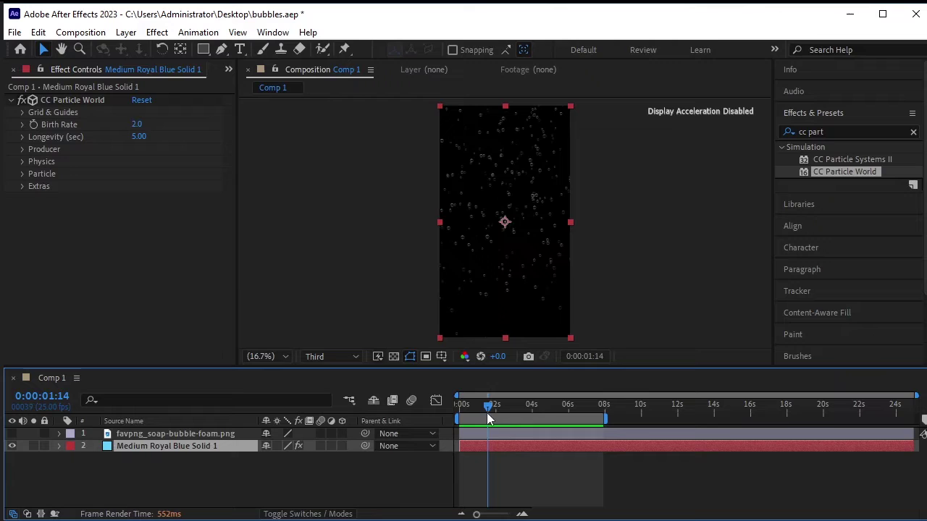
left_click(19, 199)
left_click(22, 174)
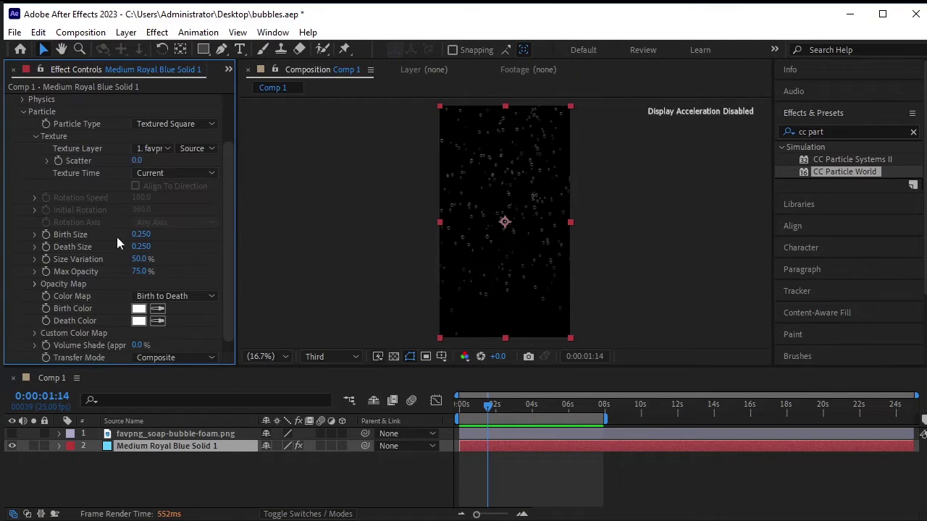
left_click_drag(141, 233, 183, 255)
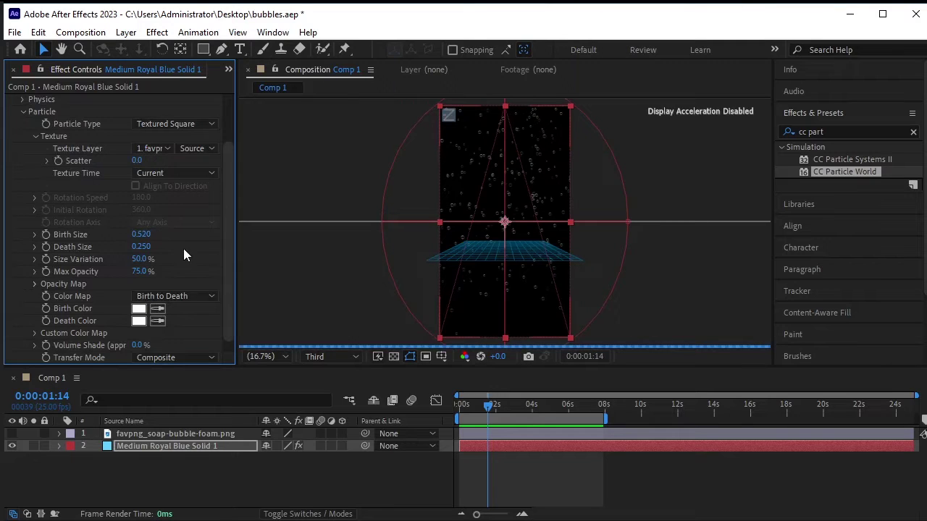
left_click(145, 230)
left_click(268, 270)
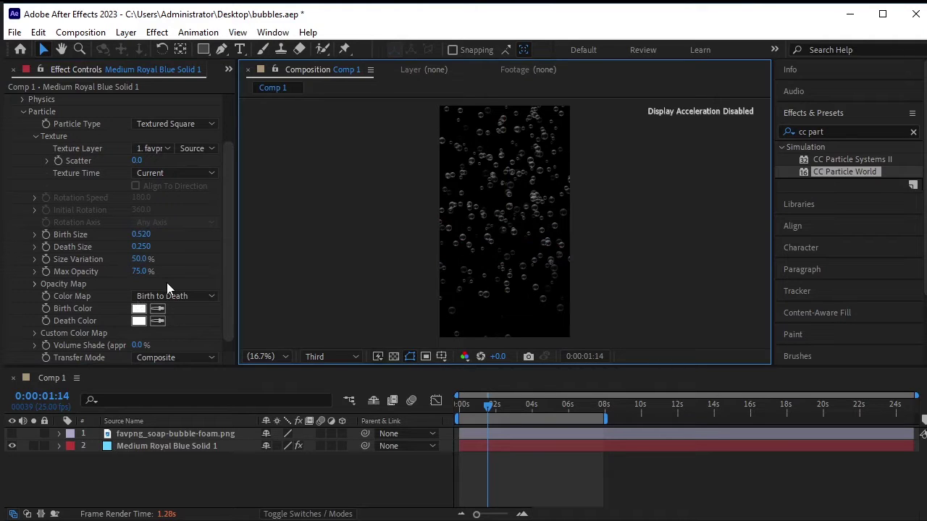
scroll(167, 285, "down", 1)
left_click(313, 438)
key("Home")
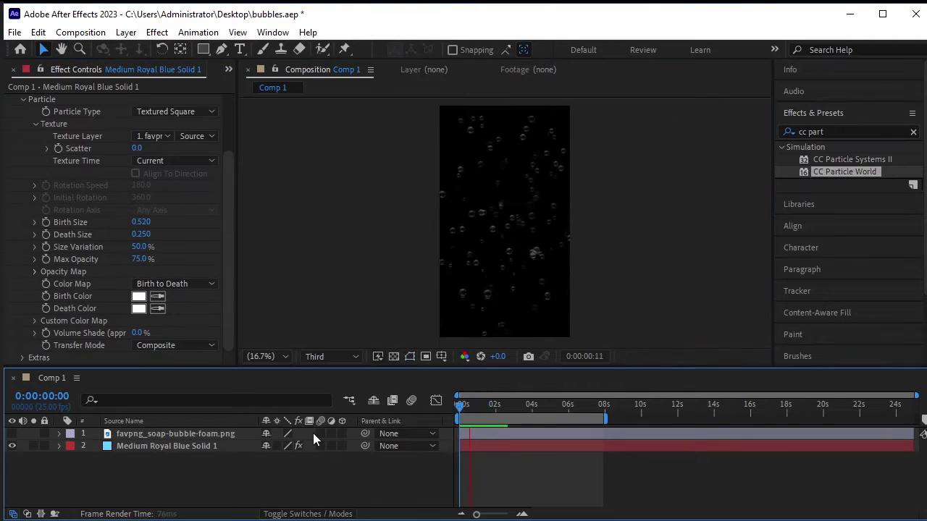
key("space")
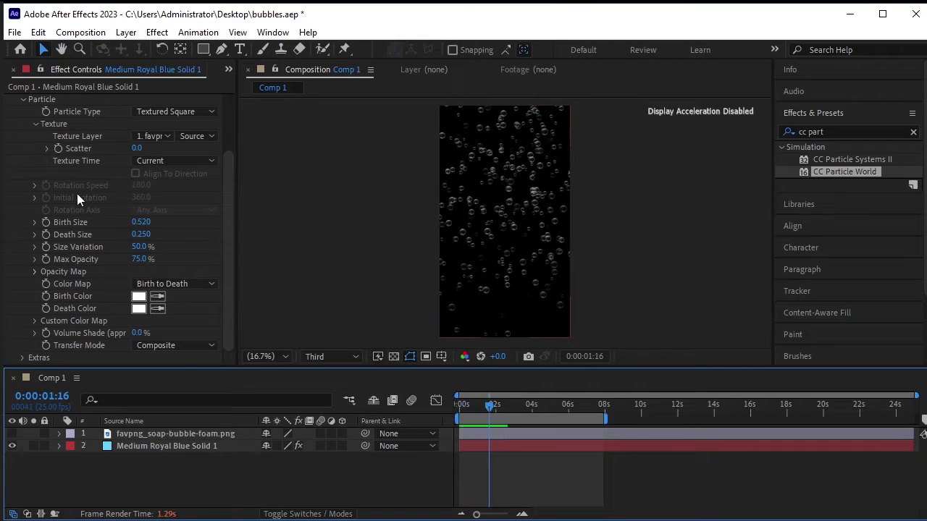
Reduce the particles' Birth Rate to 0.7 and preview the animation from the start
scroll(34, 112, "up", 1)
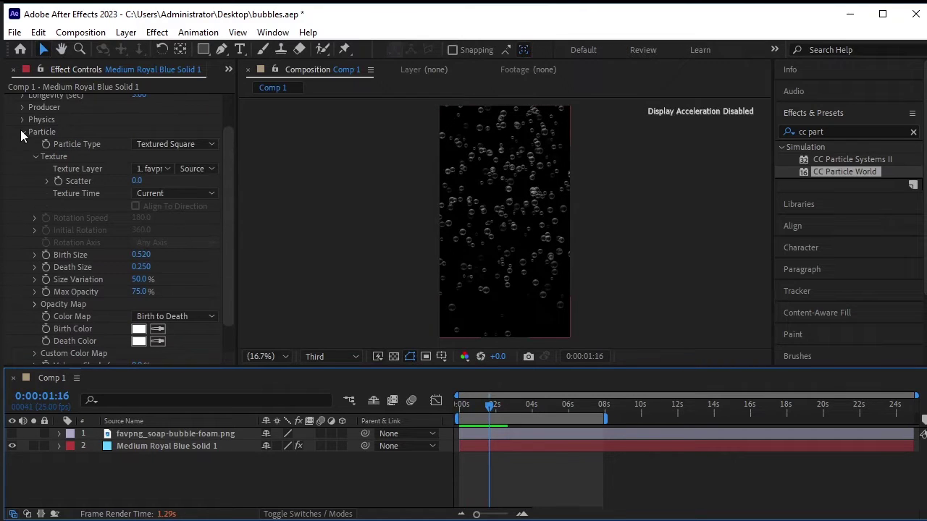
left_click(22, 131)
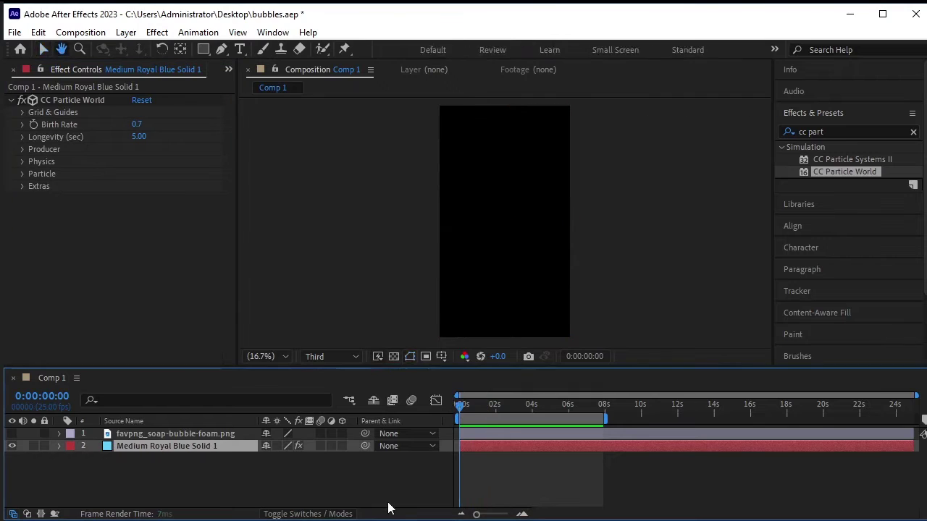
key("space")
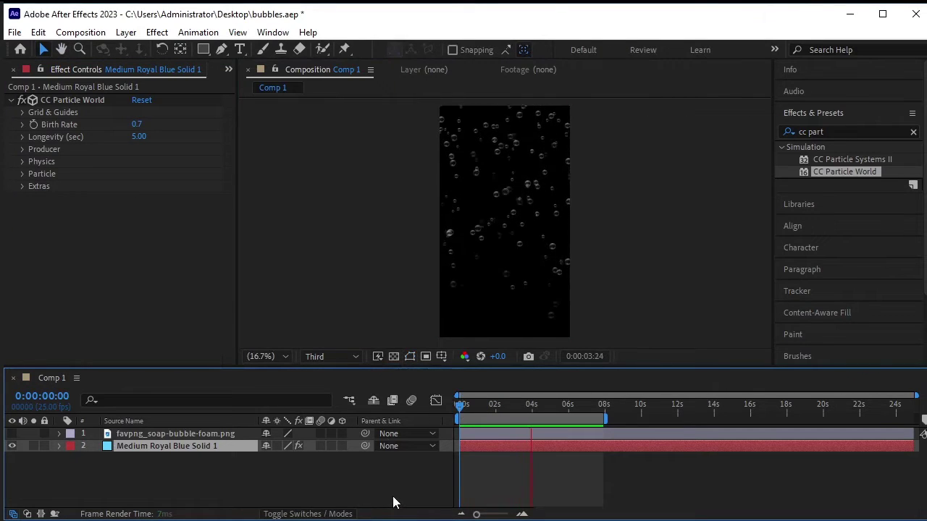
key("space")
At about 0:00:01:14, set the Resistance in the particle Physics to 3
left_click_drag(540, 408, 490, 408)
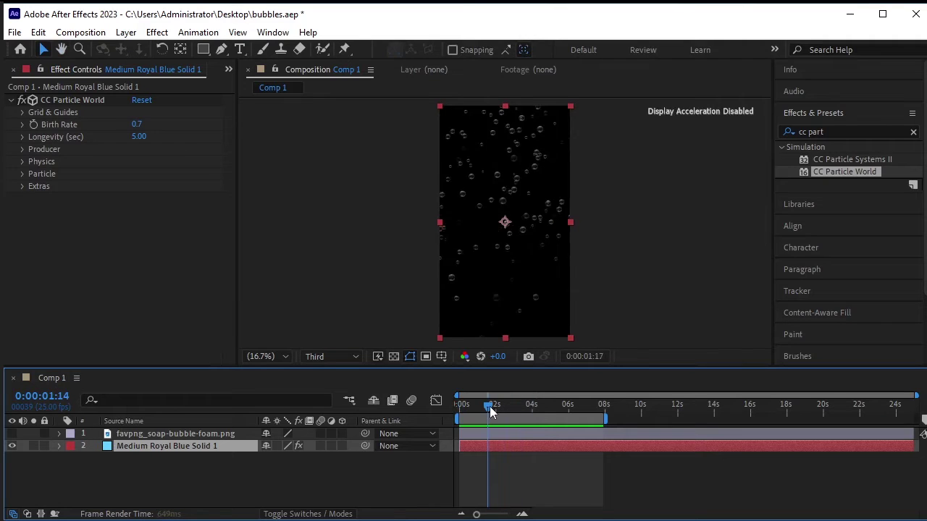
left_click(22, 162)
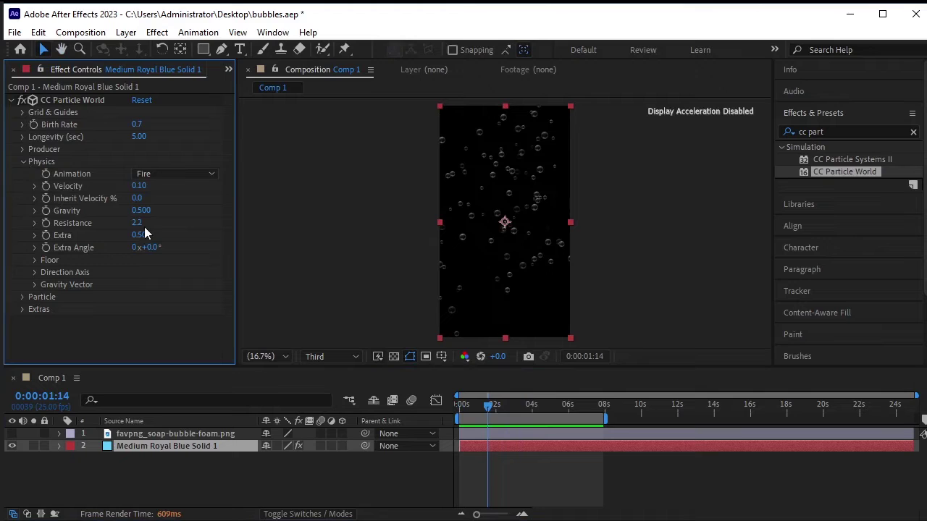
left_click(139, 224)
type("3")
key("Return")
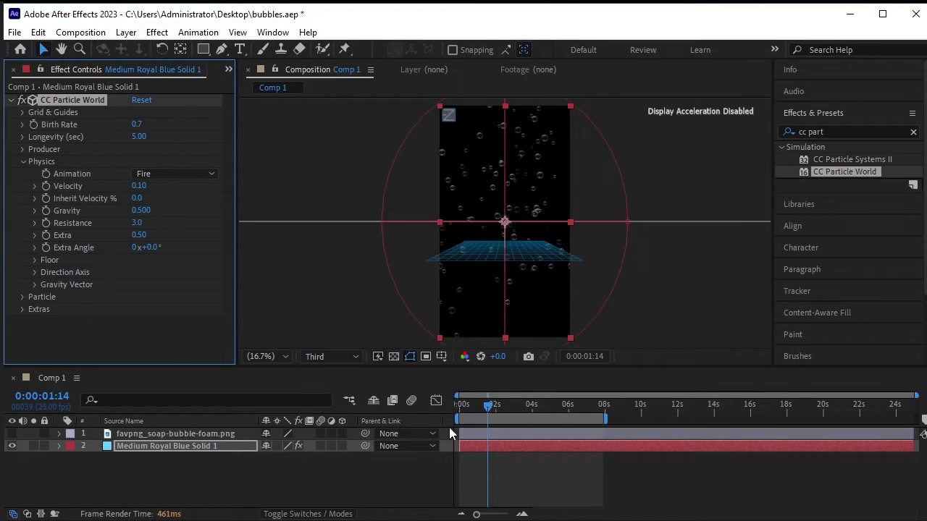
Return to the start of the composition and create a new light-blue solid layer at 1080 x 1920 px
left_click_drag(487, 410, 409, 412)
left_click(301, 484)
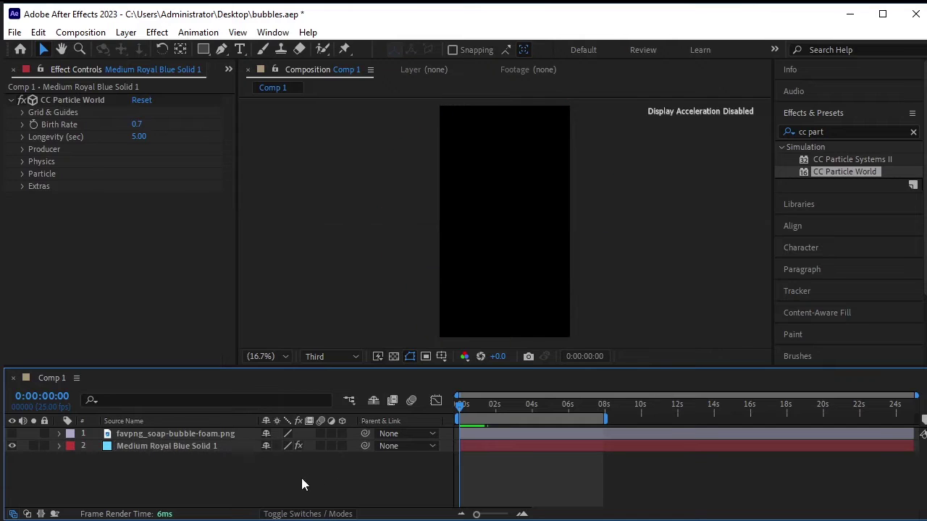
left_click(126, 32)
mouse_move(166, 49)
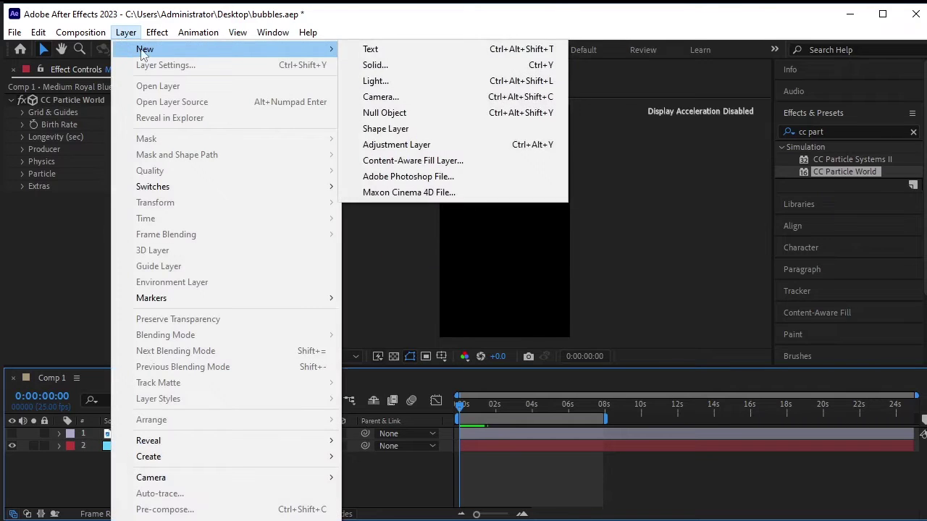
left_click(413, 67)
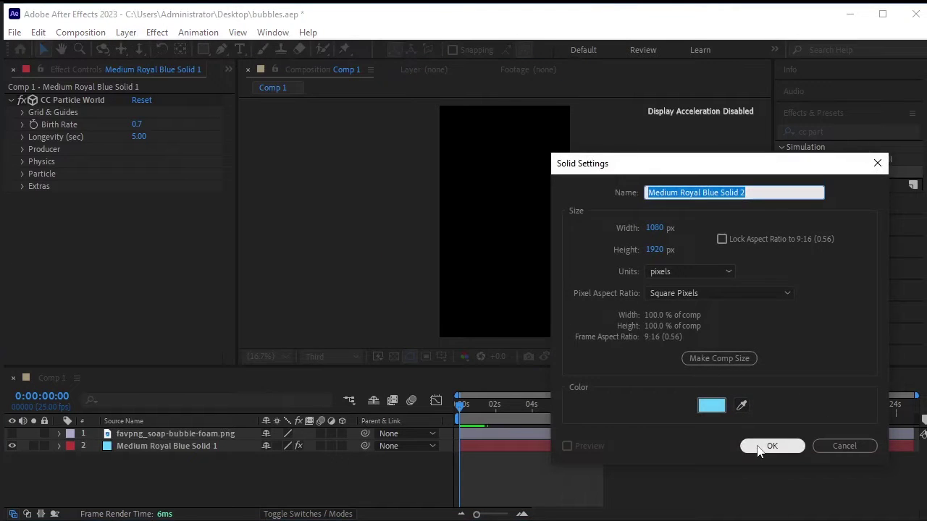
left_click(761, 446)
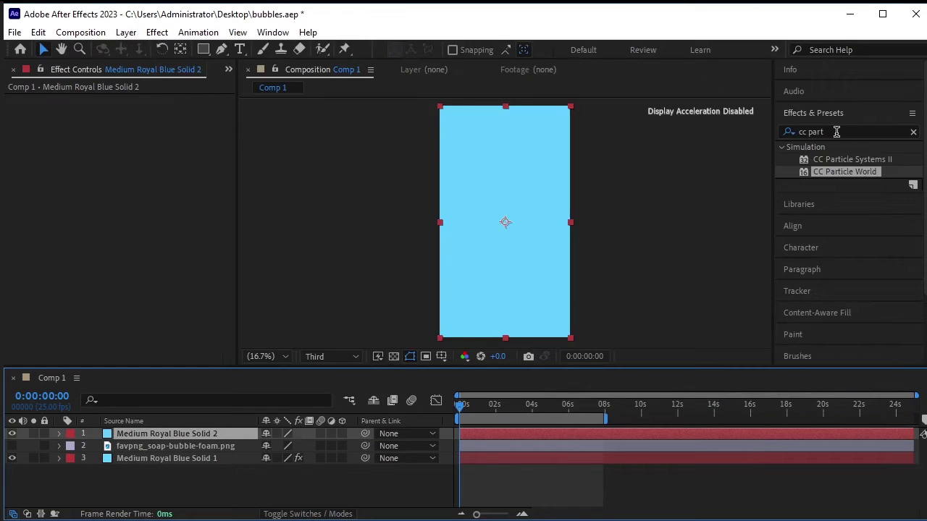
Find the Gradient Ramp effect and apply it to the new solid
left_click(836, 131)
type("gra")
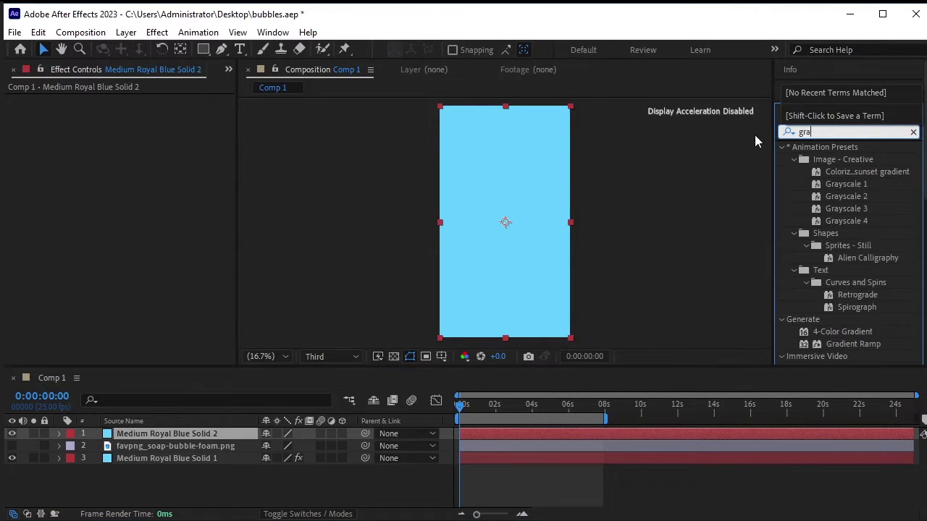
type("dient")
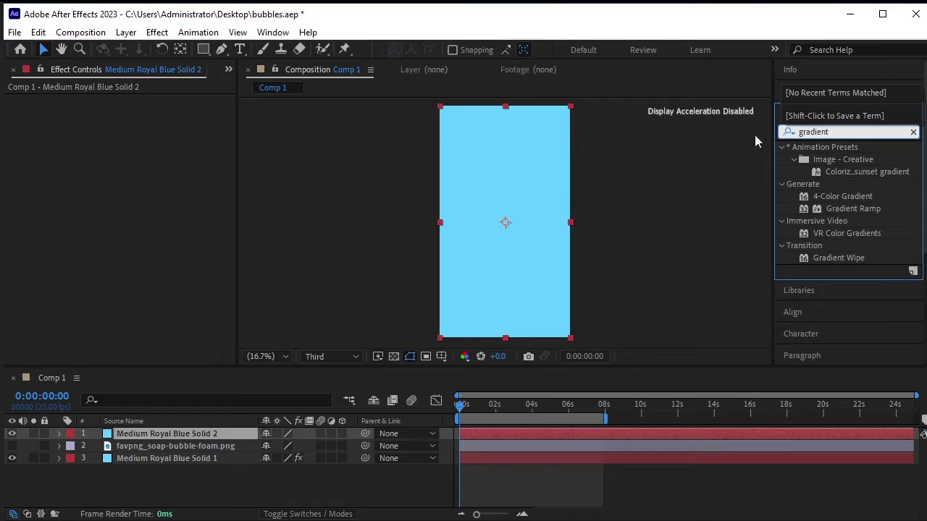
double_click(863, 209)
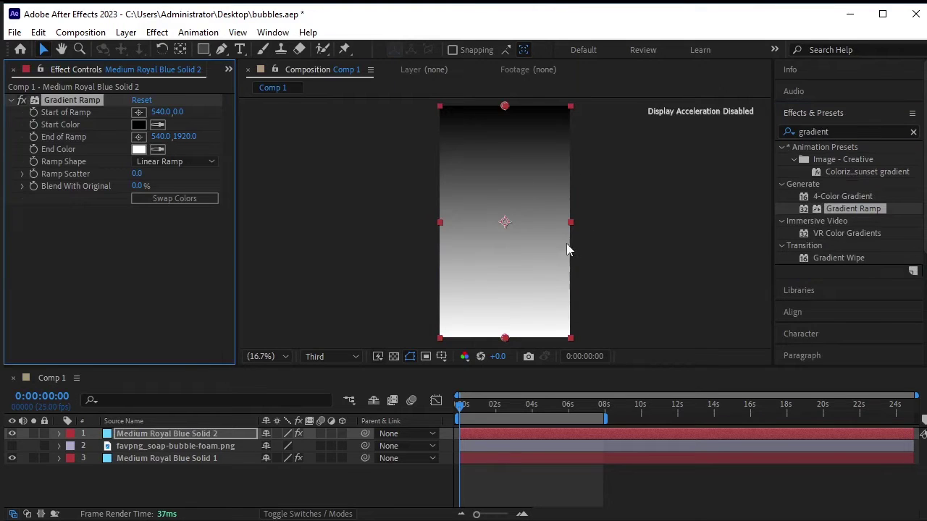
Set the Gradient Ramp's Start Color to light blue 92D1FD
left_click(139, 124)
left_click(781, 411)
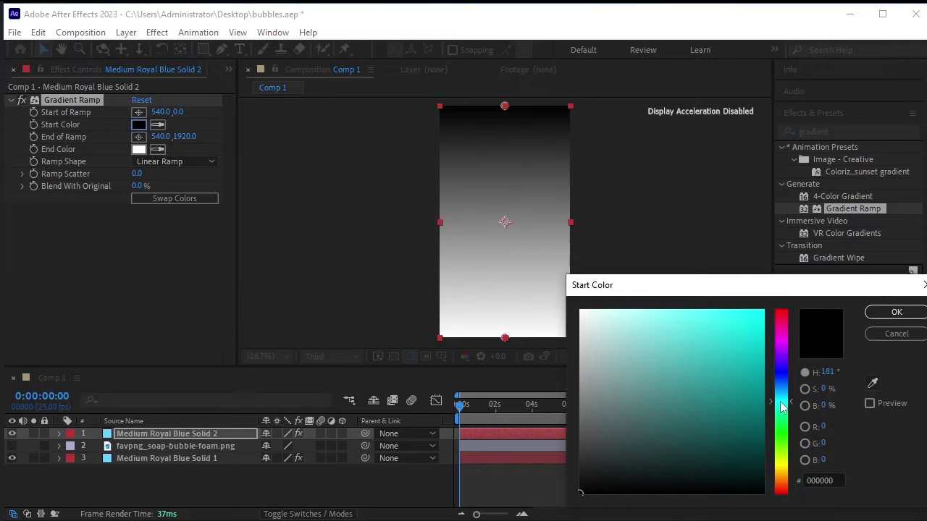
left_click(787, 402)
left_click(787, 389)
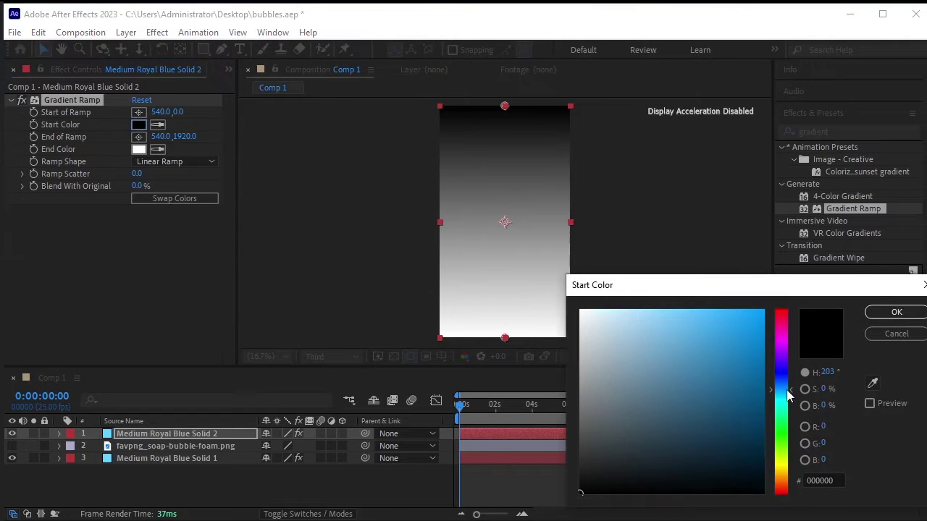
left_click(625, 314)
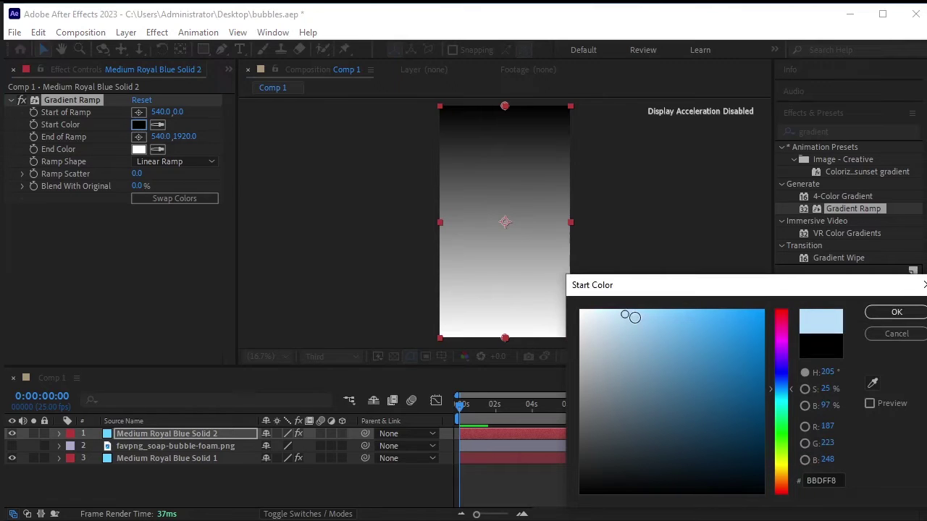
left_click(656, 311)
left_click(887, 313)
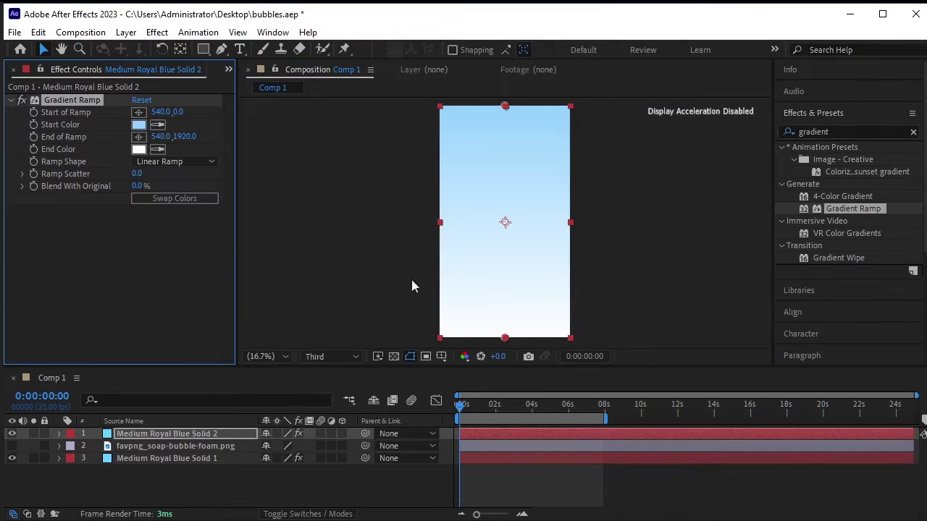
Set the Gradient Ramp's End Color to the deeper blue 57ADF0
left_click(137, 150)
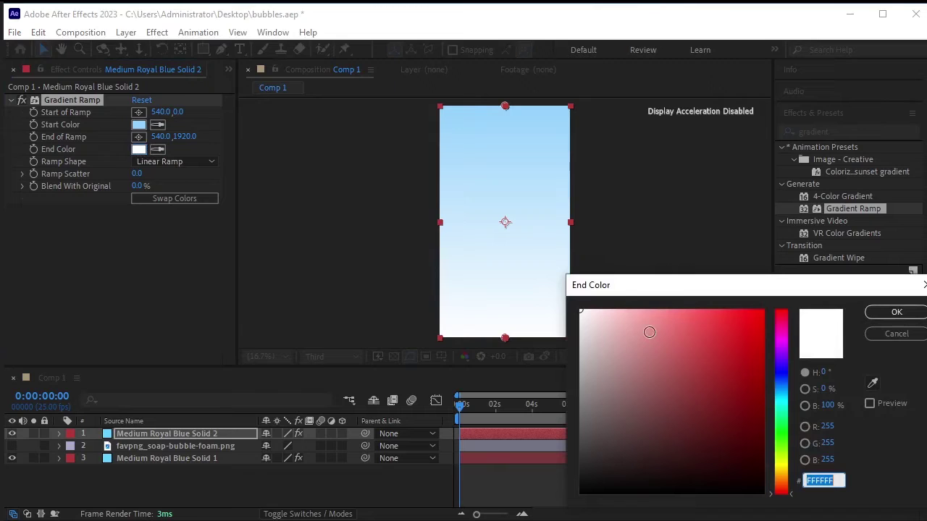
mouse_move(790, 402)
left_mouse_down()
mouse_move(787, 378)
mouse_move(791, 393)
left_mouse_up()
left_click(666, 329)
left_click_drag(686, 327, 708, 315)
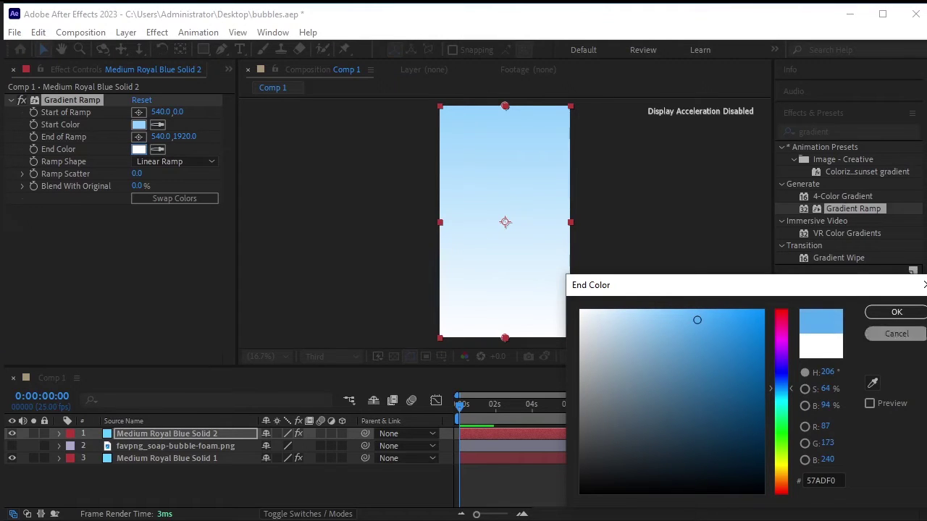
left_click(896, 312)
Lighten the Gradient Ramp's Start Color to the pale blue C5E7FF
left_click(138, 124)
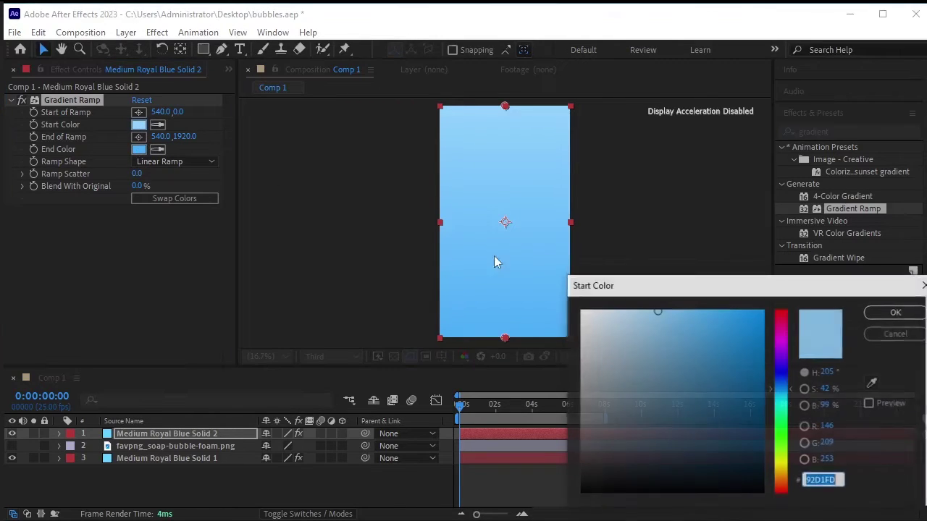
left_click_drag(620, 311, 621, 307)
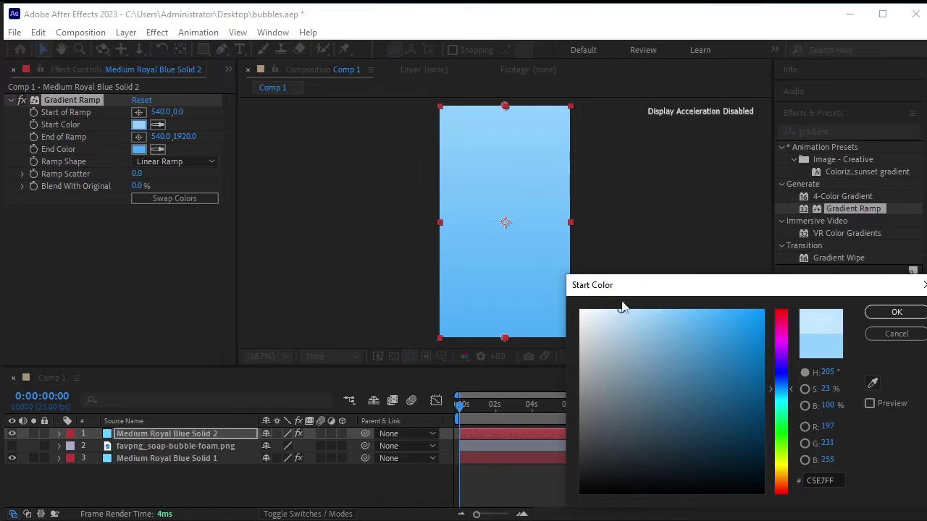
left_click(898, 312)
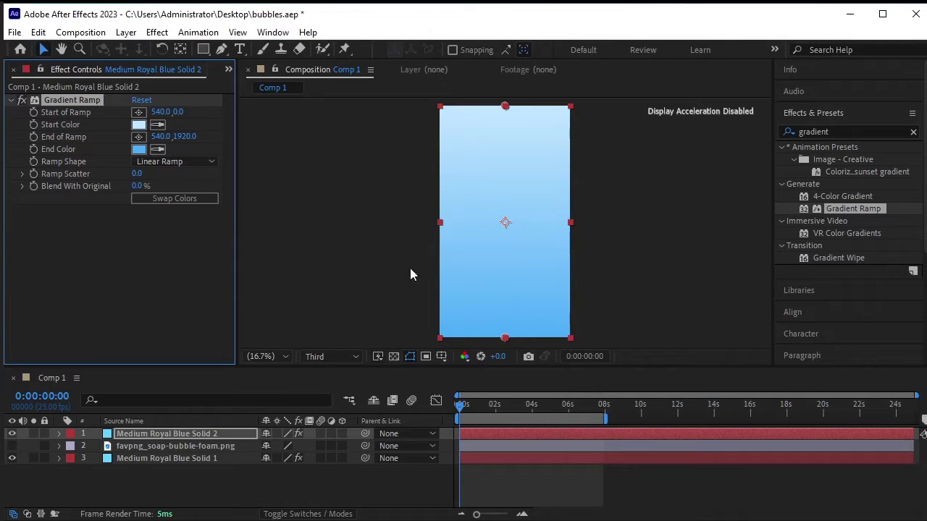
Make the gradient diagonal by placing the Start of Ramp at about 132, 294 and the End of Ramp at about 930, 1530
left_click(138, 112)
left_click(454, 130)
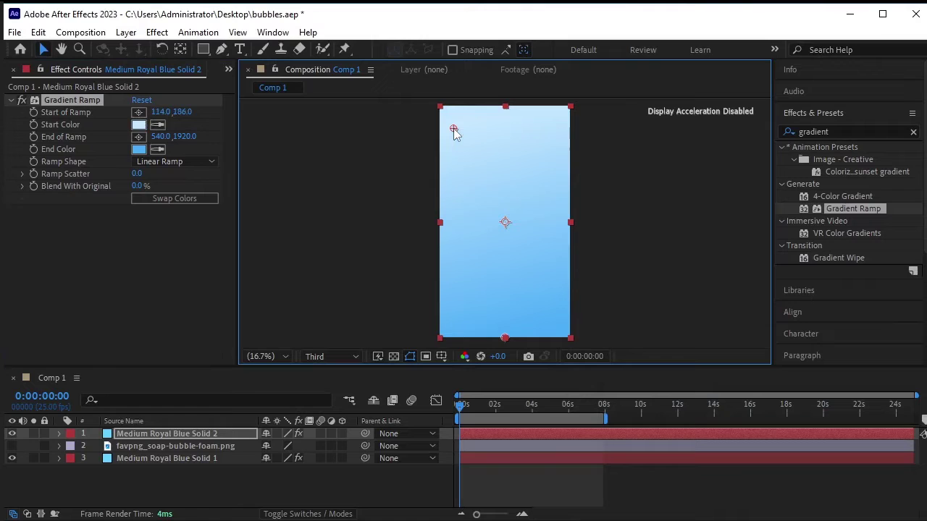
left_click_drag(454, 129, 457, 143)
left_click(138, 136)
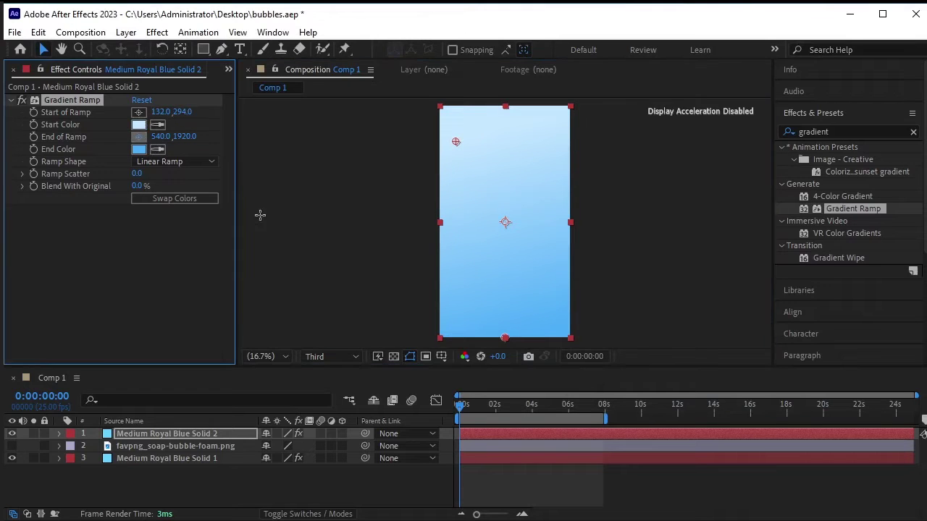
left_click(555, 299)
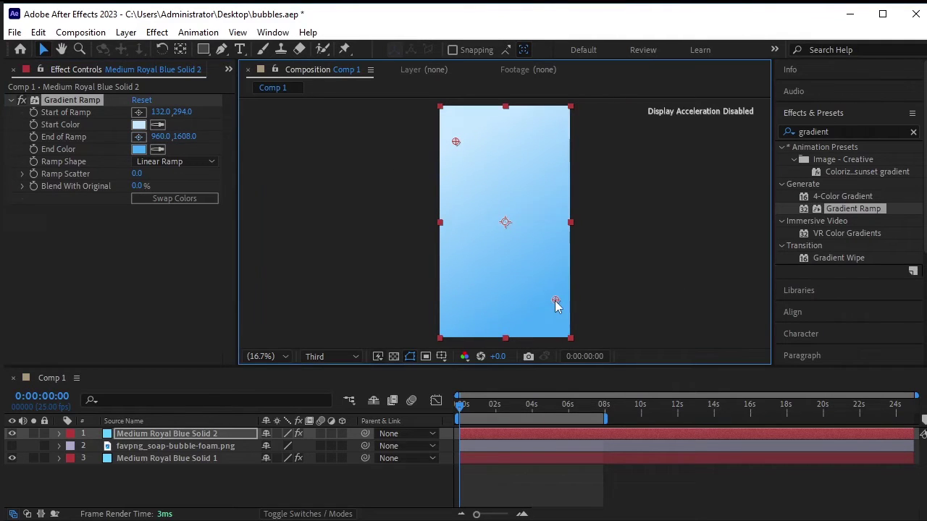
left_click_drag(556, 300, 552, 290)
Move the gradient solid beneath the particle layer and inspect the bubbles over it at 0:00:03:01
left_click_drag(162, 432, 191, 462)
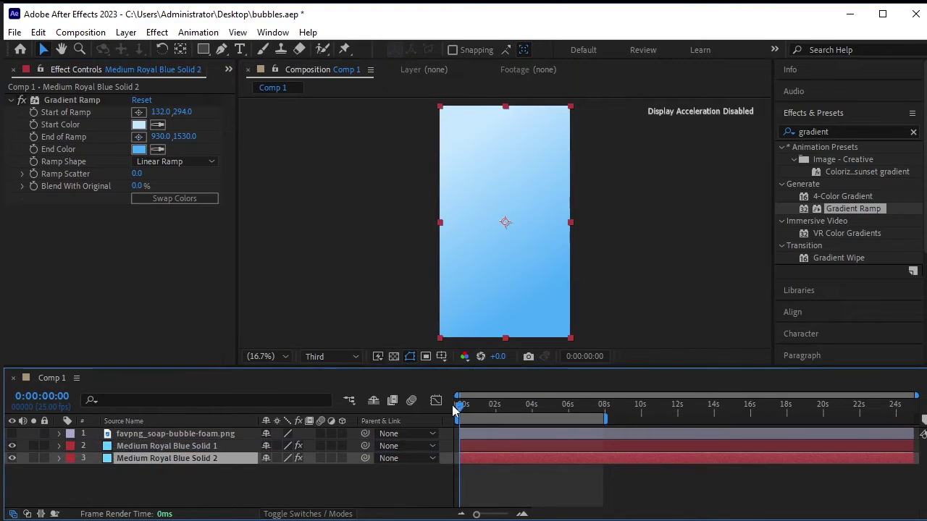
left_click_drag(453, 410, 515, 410)
key("period")
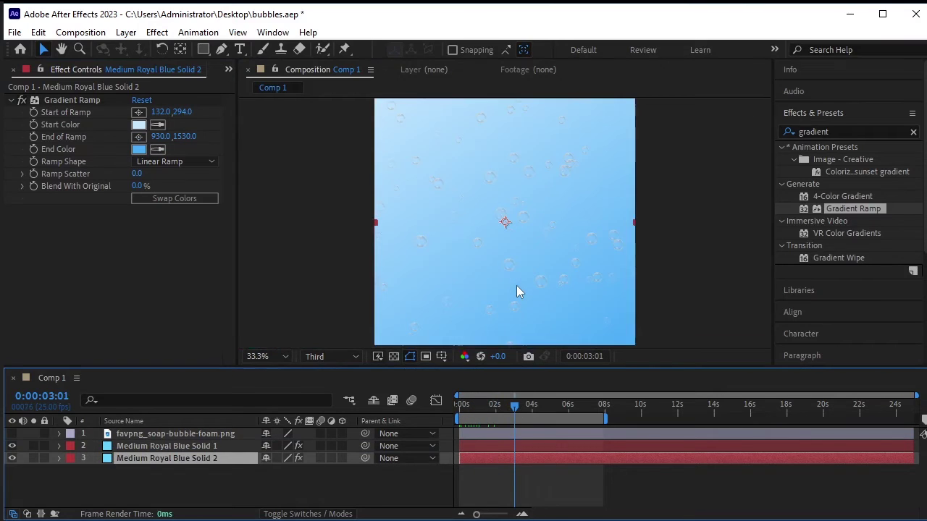
Show the layer blending modes and set the particle layer, Medium Royal Blue Solid 1, to Screen
left_click(170, 445)
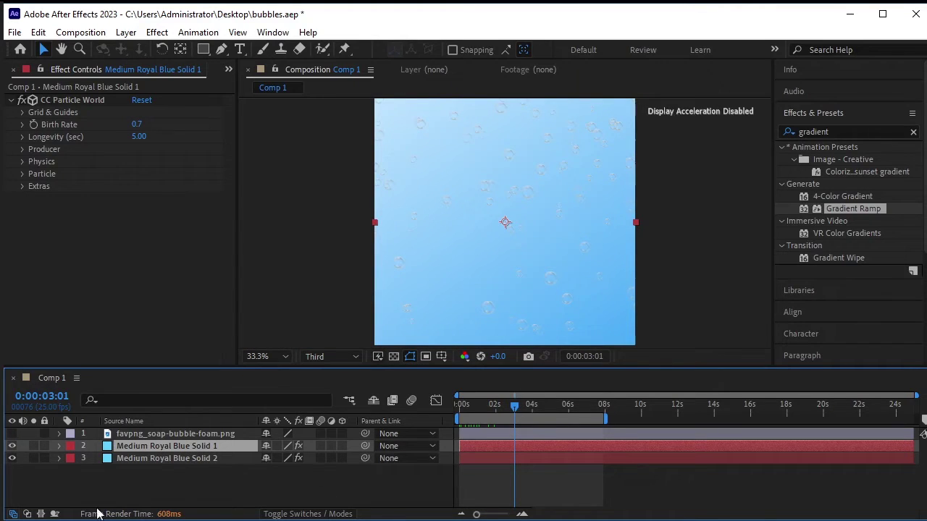
left_click(27, 515)
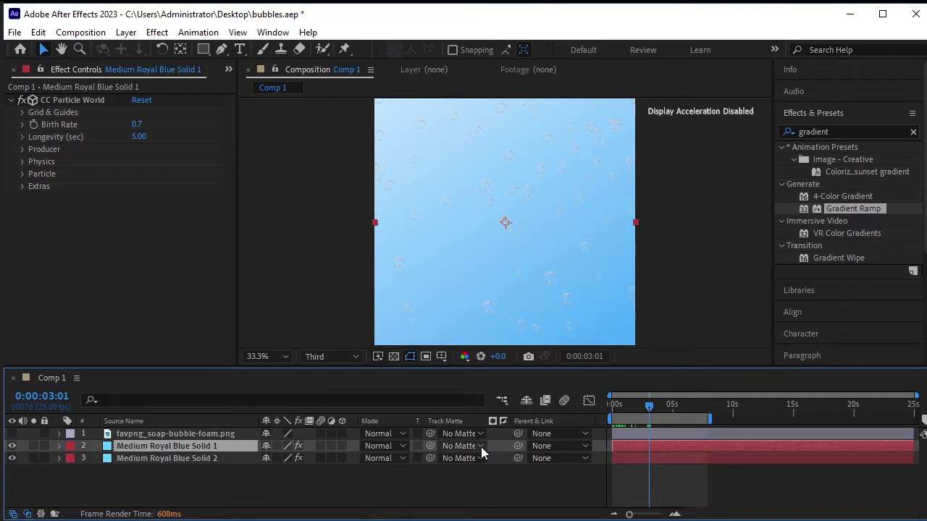
left_click(389, 448)
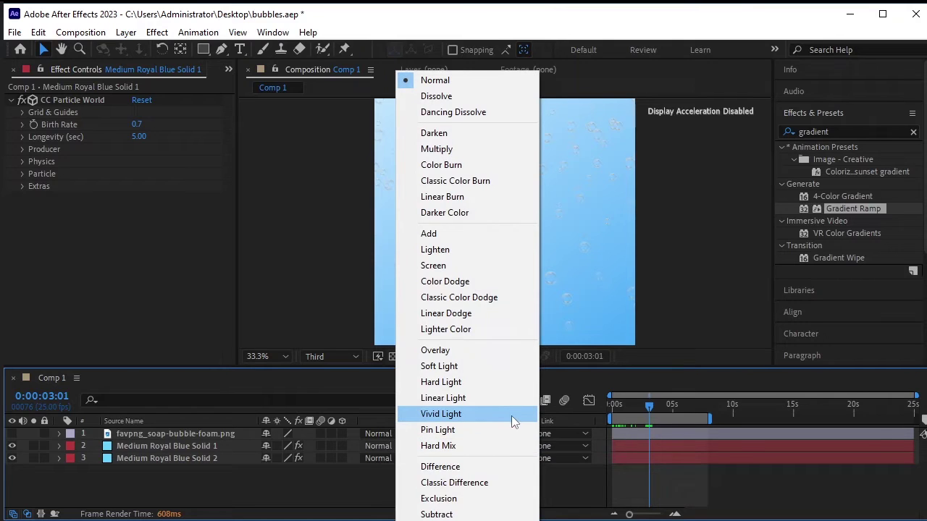
left_click(505, 266)
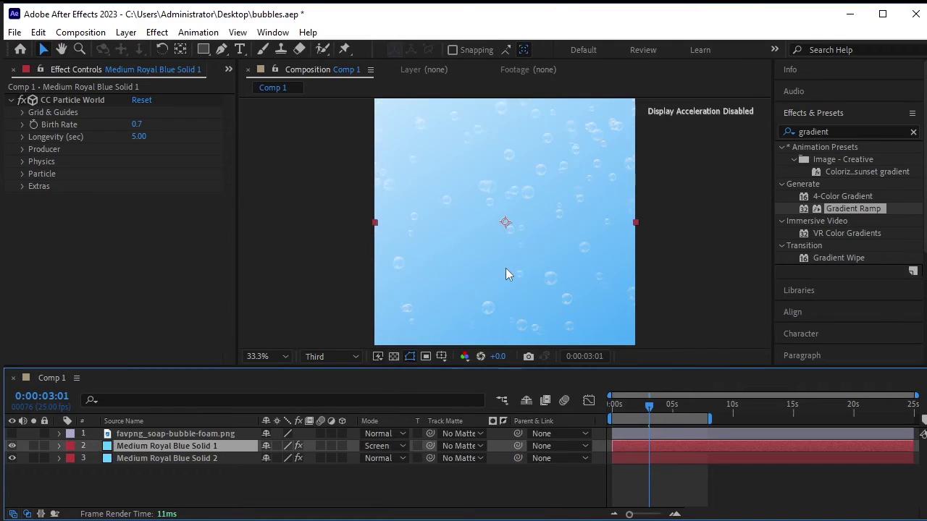
View the whole frame and preview the blended bubbles over the gradient from the start of the composition
left_click(131, 489)
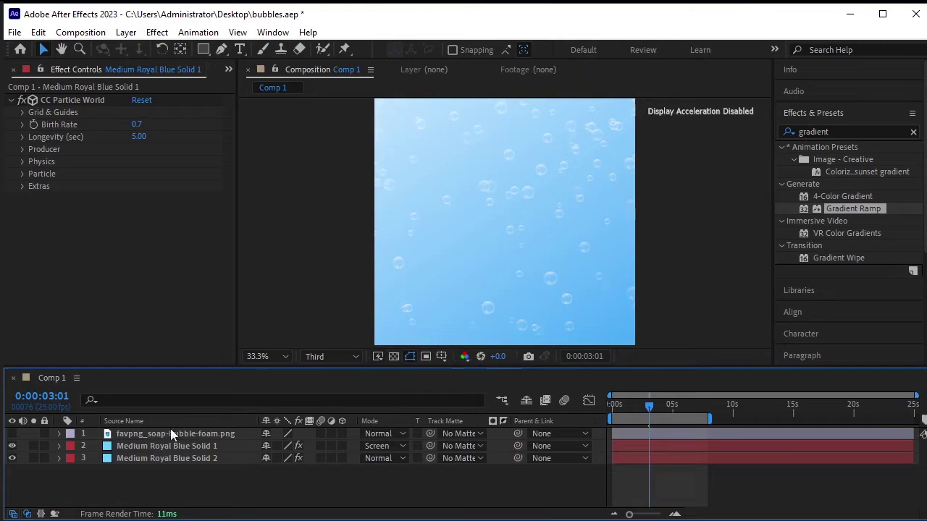
left_click(259, 359)
left_click(278, 370)
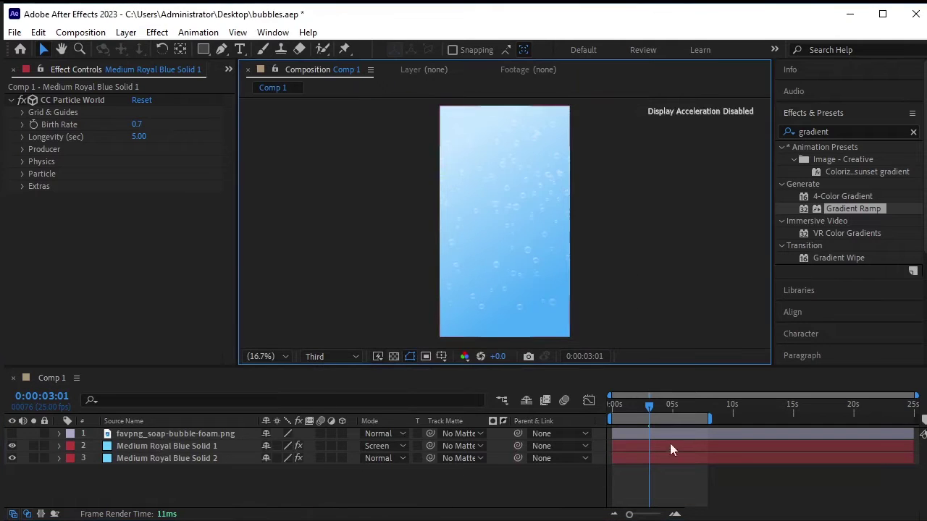
left_click_drag(649, 409, 614, 409)
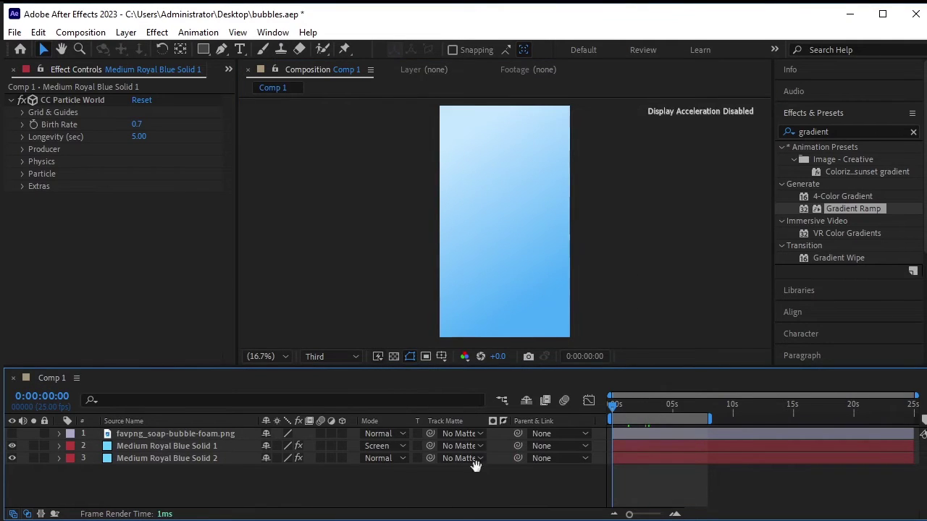
key("space")
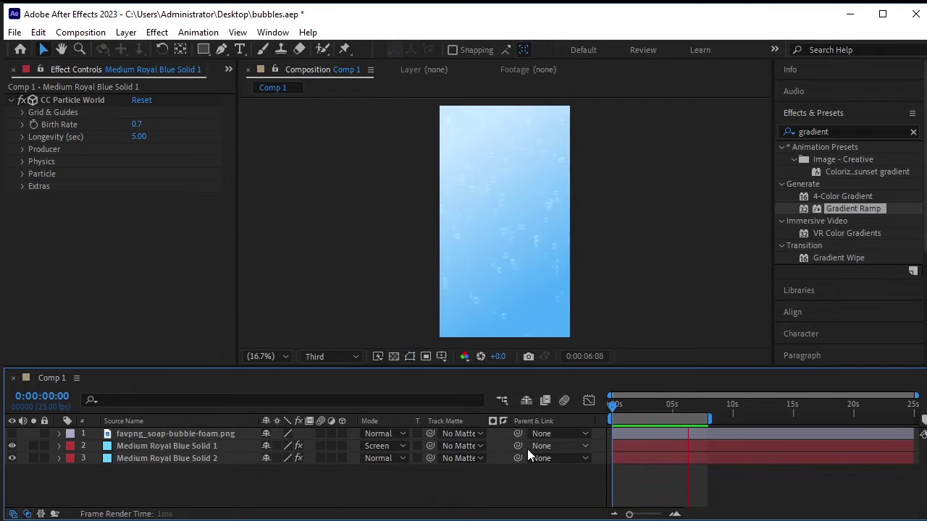
key("space")
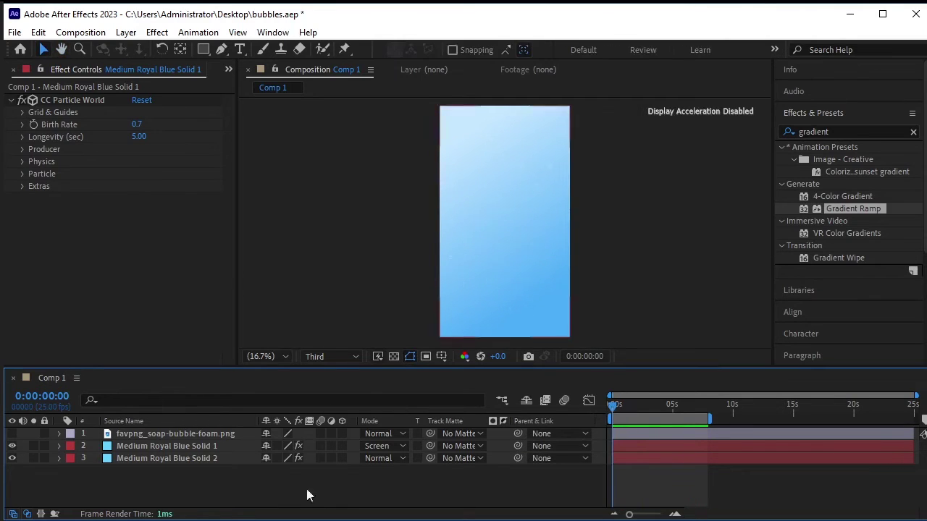
Import hero_can_3-2 from the Downloads Juice folder and add it to Comp 1 as the uppermost layer
left_click(228, 70)
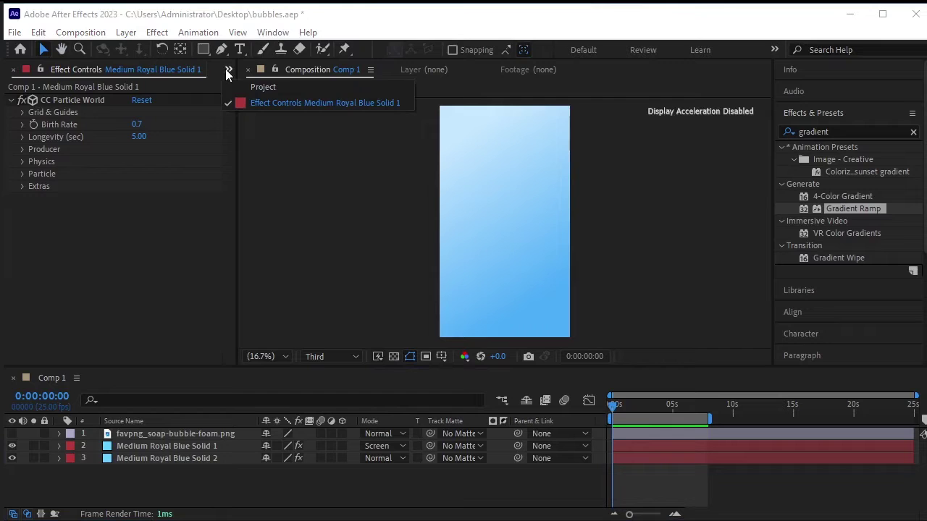
left_click(236, 85)
left_click(99, 249)
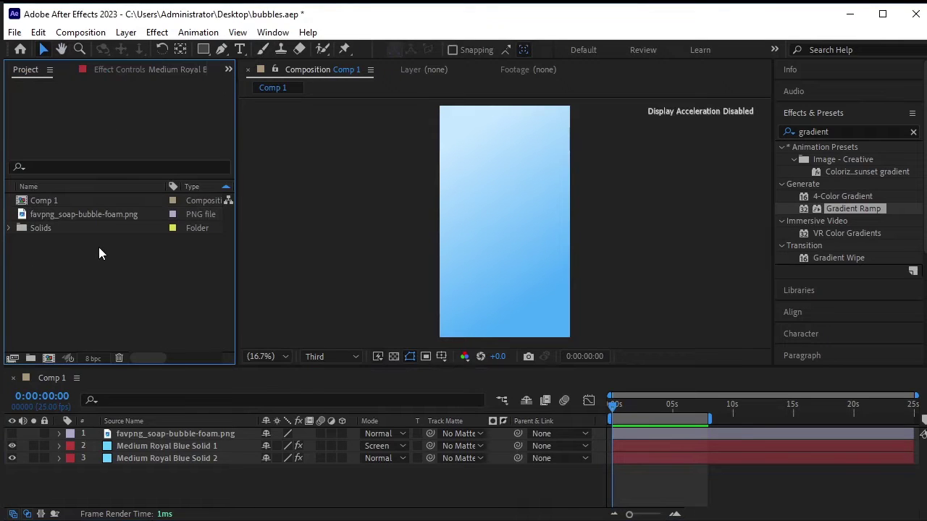
right_click(100, 248)
mouse_move(239, 324)
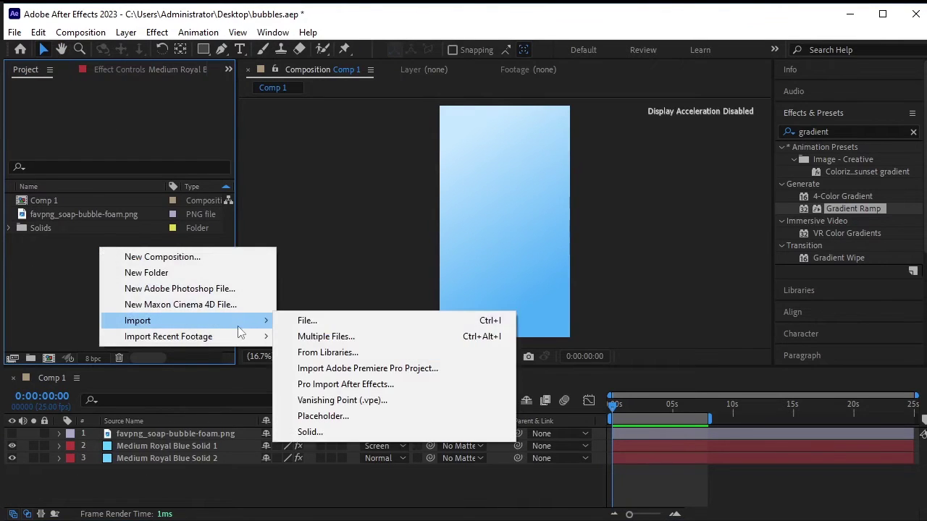
left_click(314, 327)
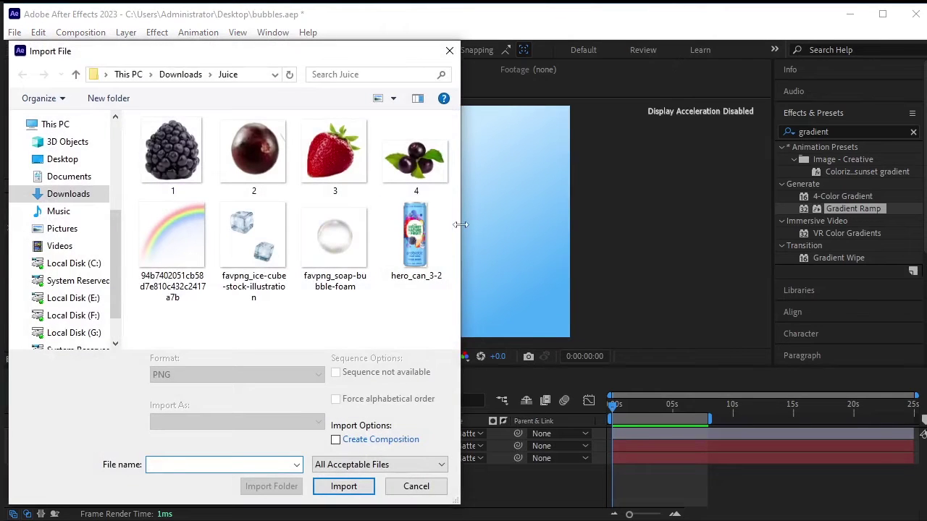
left_click(426, 244)
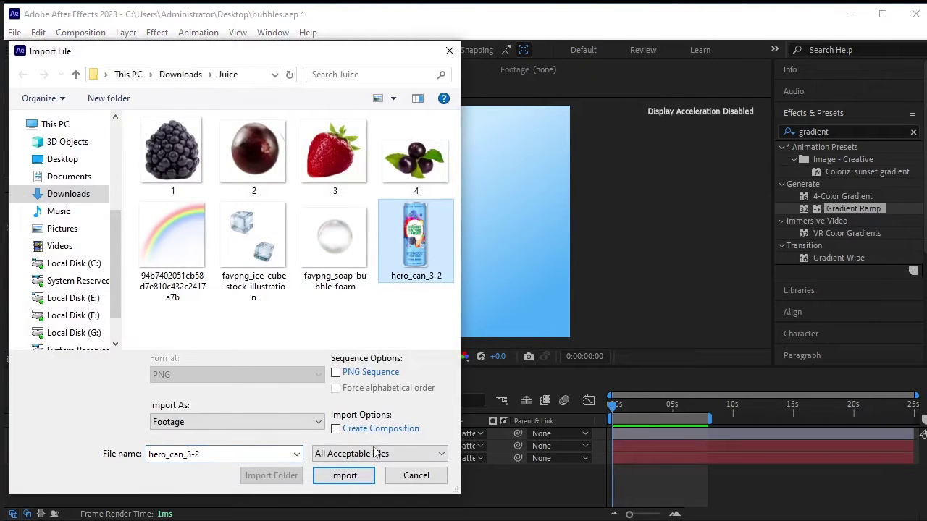
left_click(344, 475)
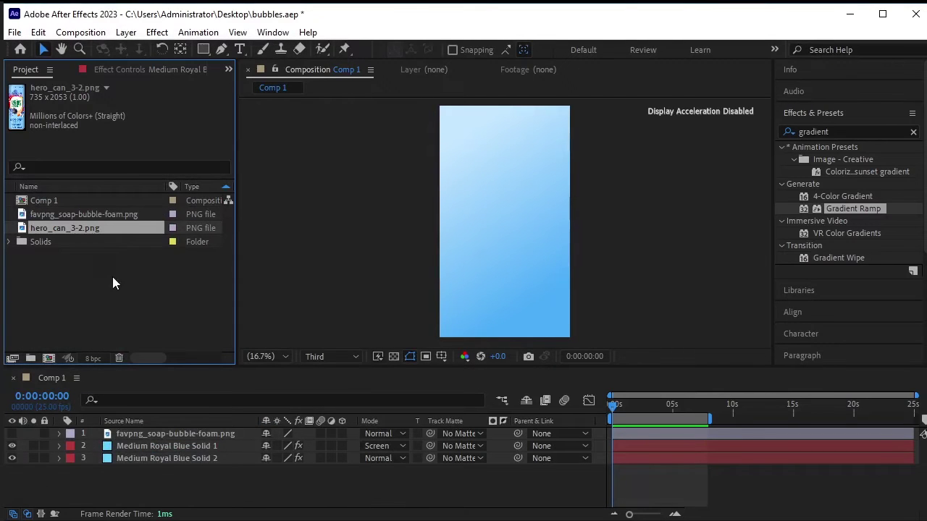
left_click_drag(123, 236, 181, 435)
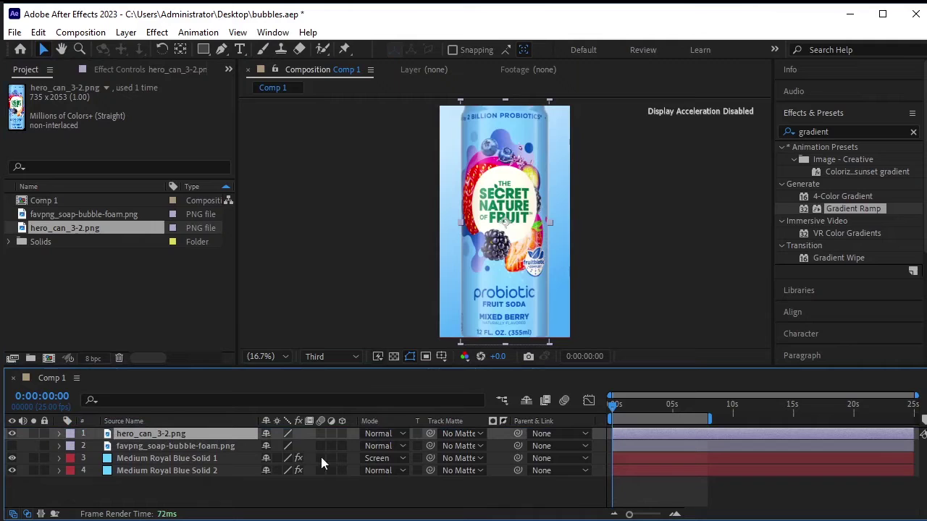
Scale the can down to fit inside the frame and set its rotation to 13°
key("s")
left_click_drag(307, 445, 286, 444)
key("r")
key("F2")
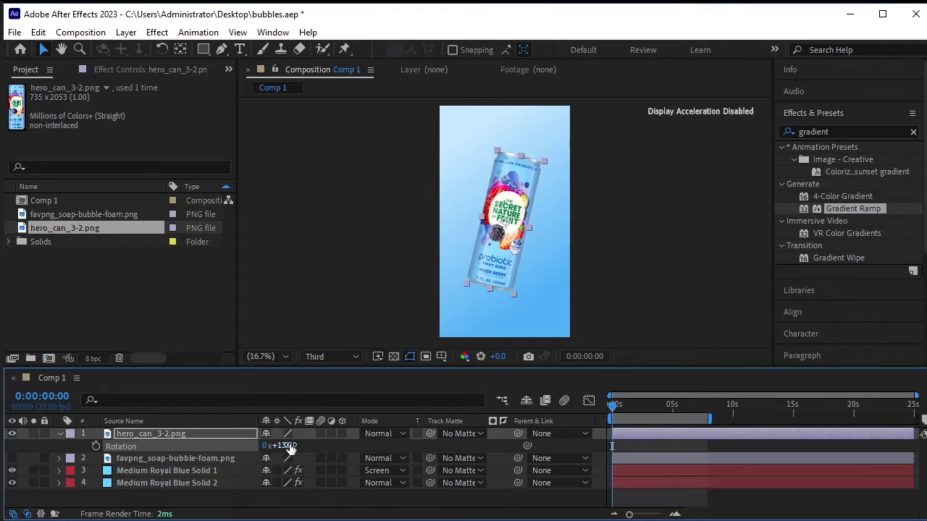
left_click(59, 433)
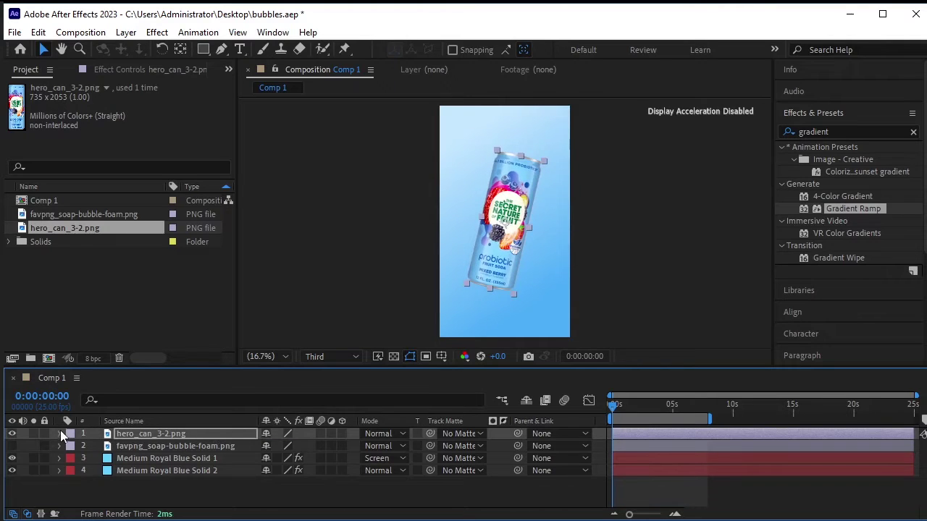
Duplicate the hero_can_3-2.png layer and select both can layers together
key("ctrl+d")
left_click(194, 445, "shift")
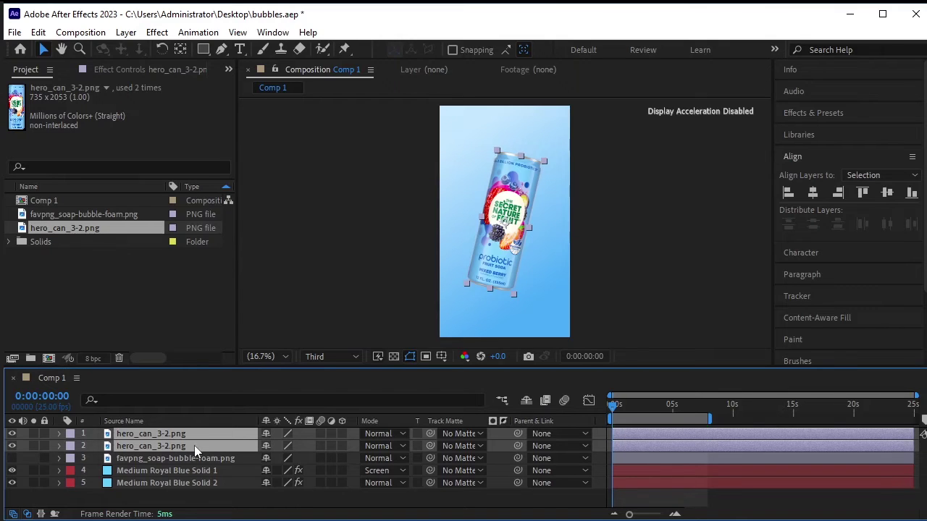
left_click(189, 434)
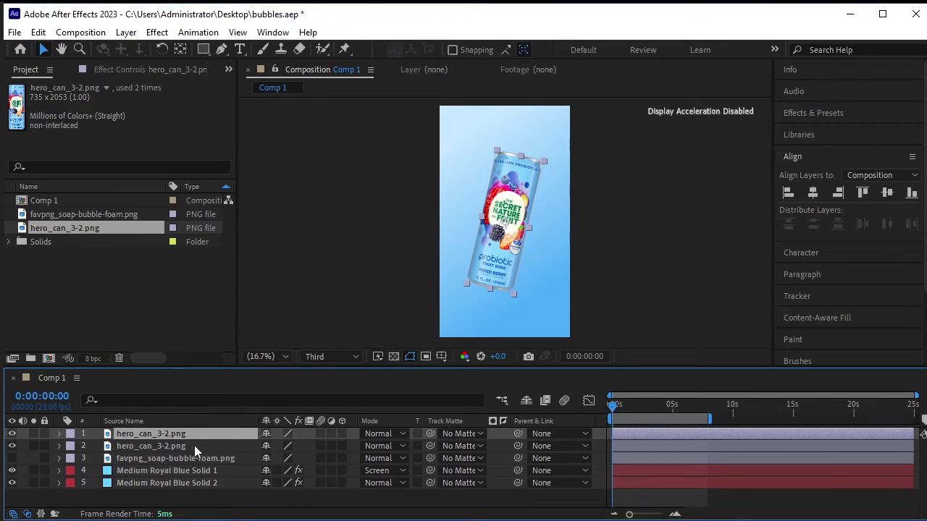
left_click(194, 445, "shift")
At 0:00:00:10, add Position and Rotation keyframes to both can layers
key("shift+Page_Down")
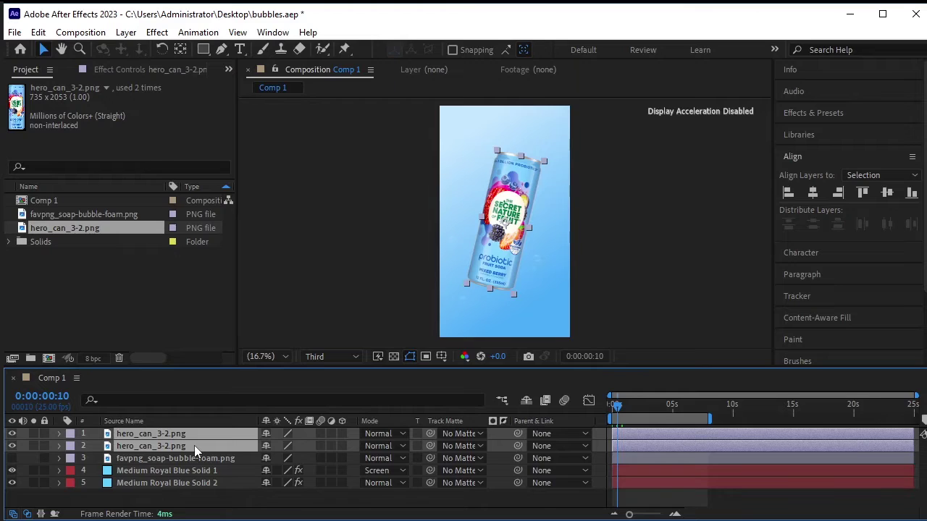
key("p")
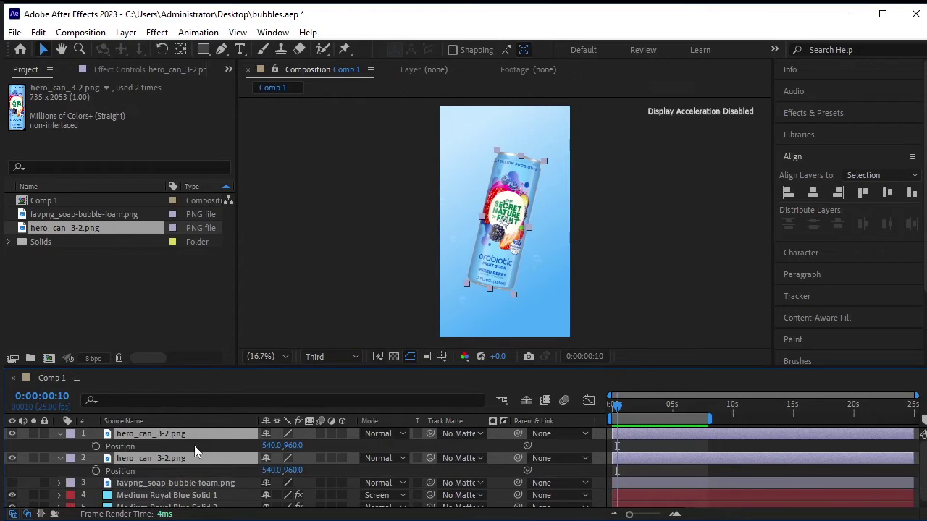
key("shift+r")
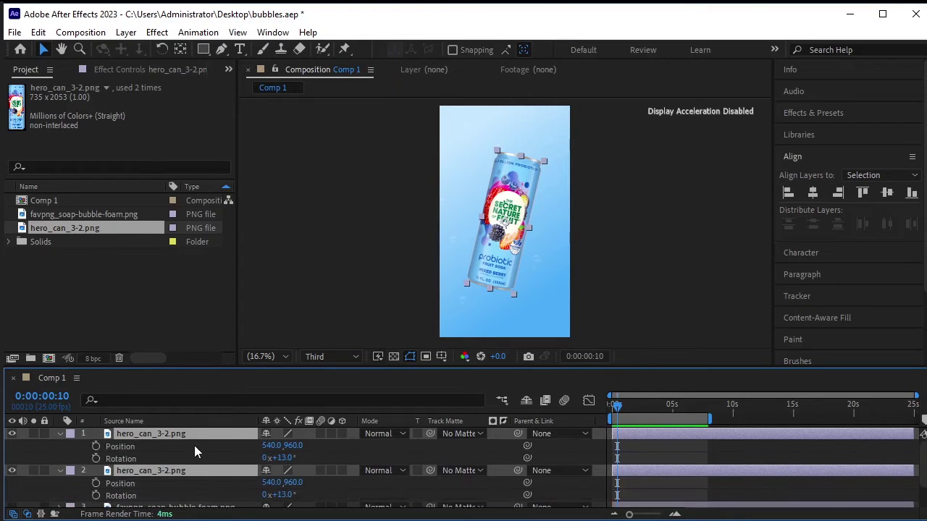
left_click(97, 446)
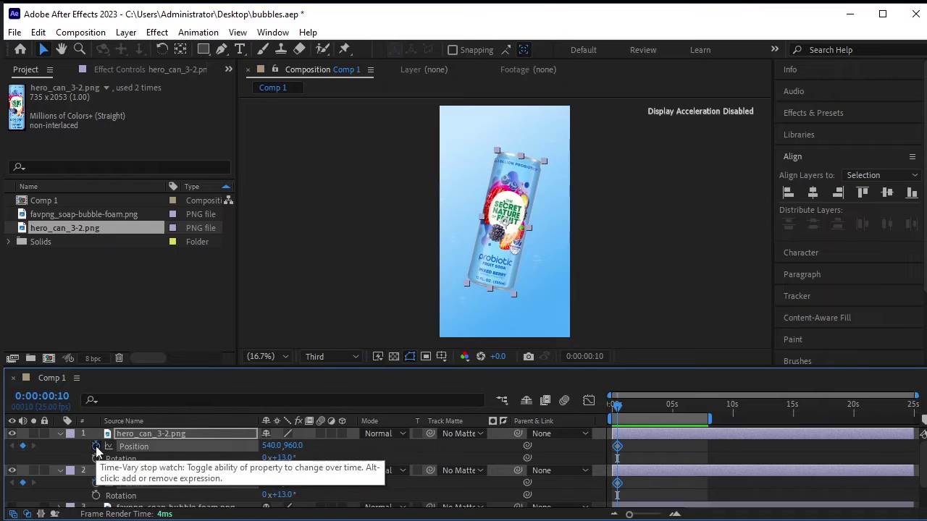
left_click(95, 458)
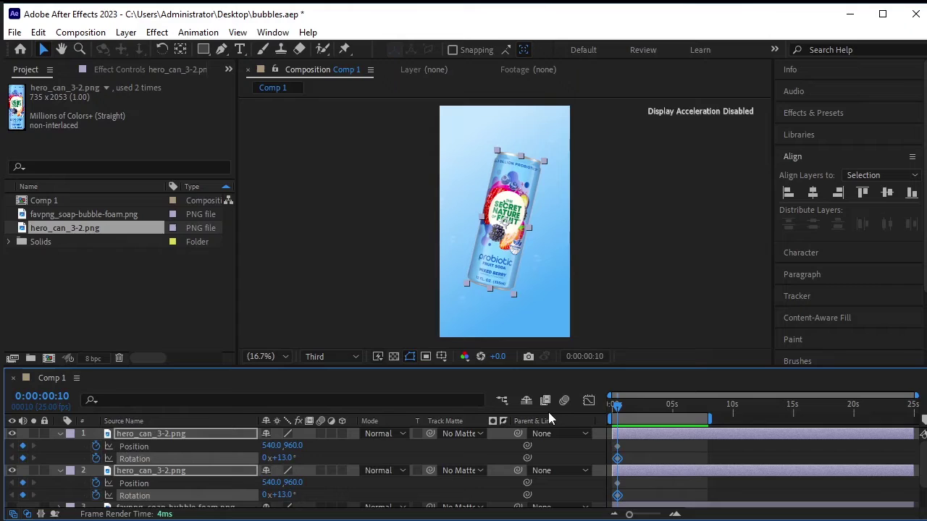
At the composition start, move can layer 1 off-frame to about -228, -114 and can layer 2 to about 1404, 1938
key("Home")
left_click(354, 321)
left_click(501, 238)
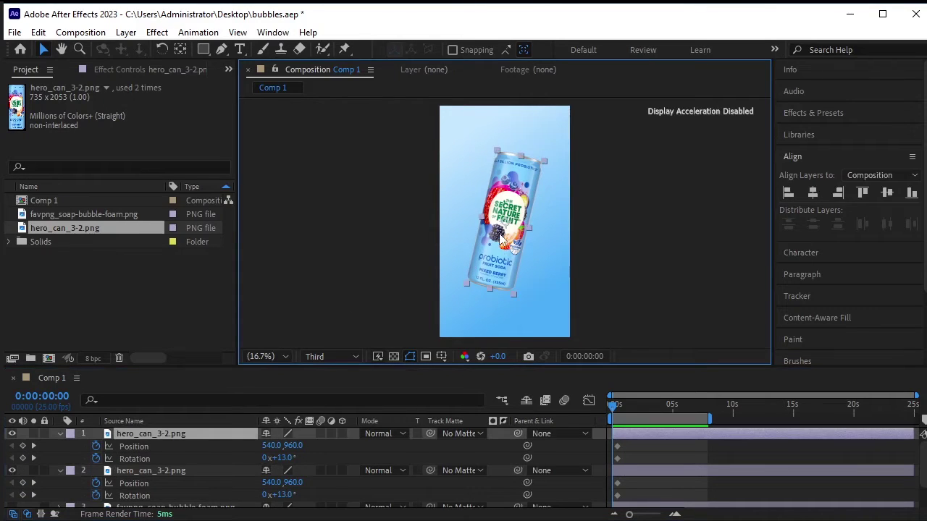
left_click_drag(505, 251, 410, 125)
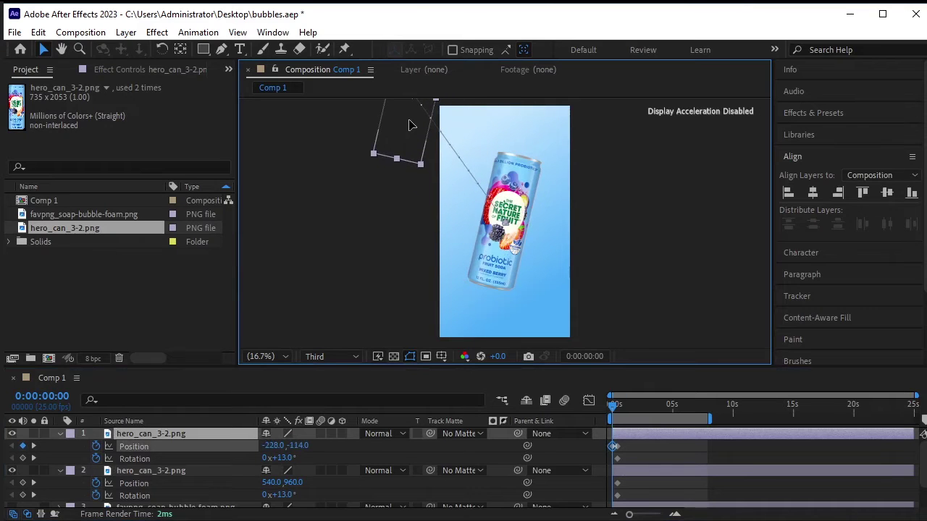
left_click(222, 471)
left_click_drag(497, 231, 601, 347)
Preview both cans sliding into the frame and examine the first second of the timeline up close
key("space")
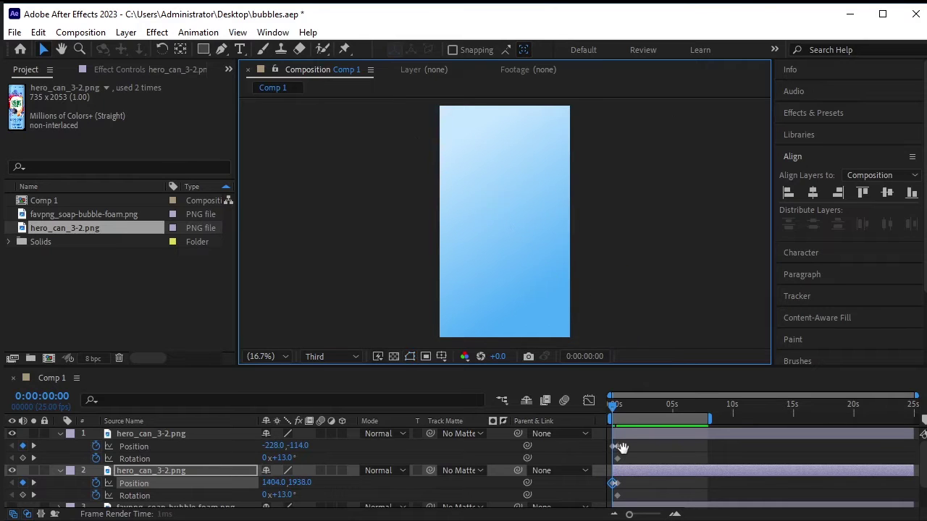
left_click(613, 407)
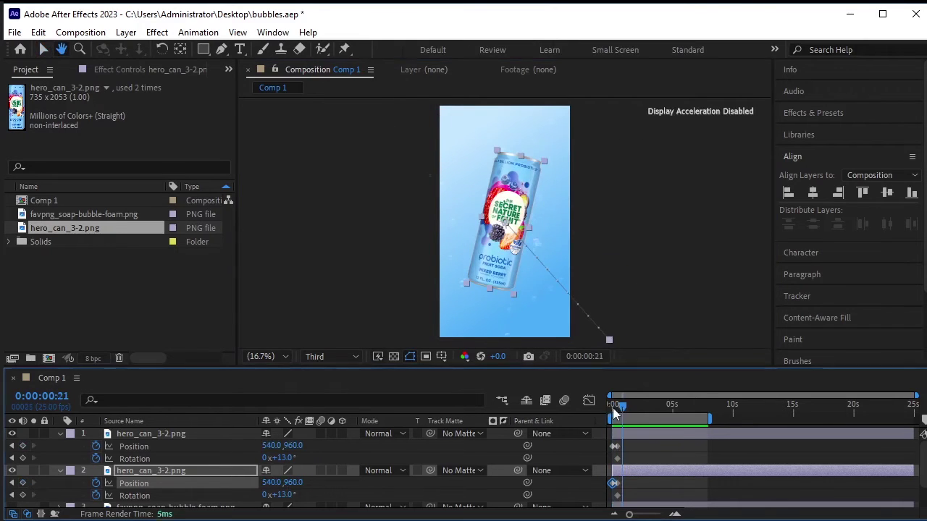
key("equal")
key("equal")
key("equal")
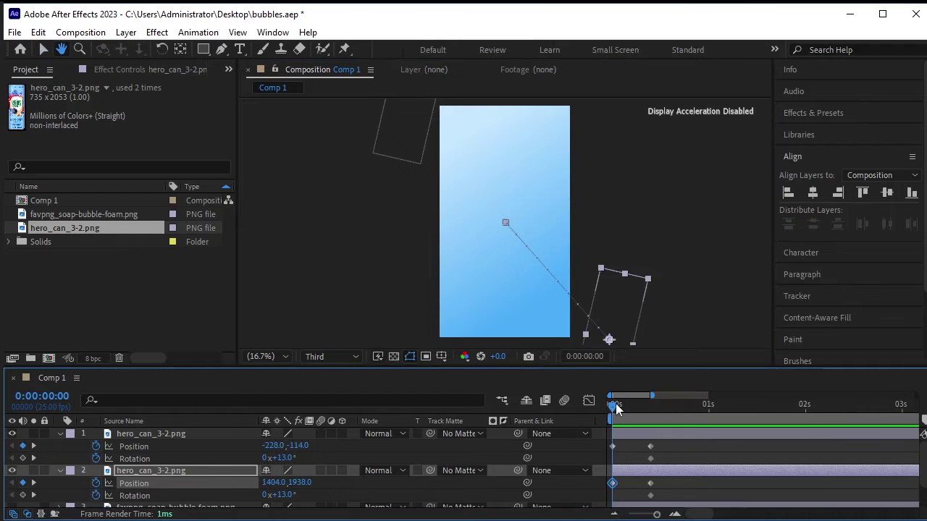
left_click_drag(616, 409, 714, 418)
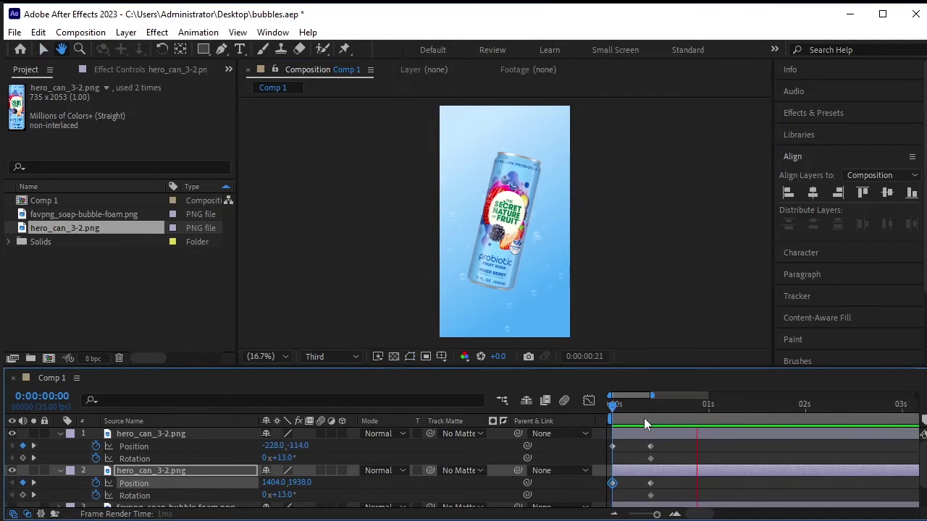
At 0:00:00:00, keyframe can layer 1's rotation at 2° and can layer 2's at 1°, and preview the entrance
key("Home")
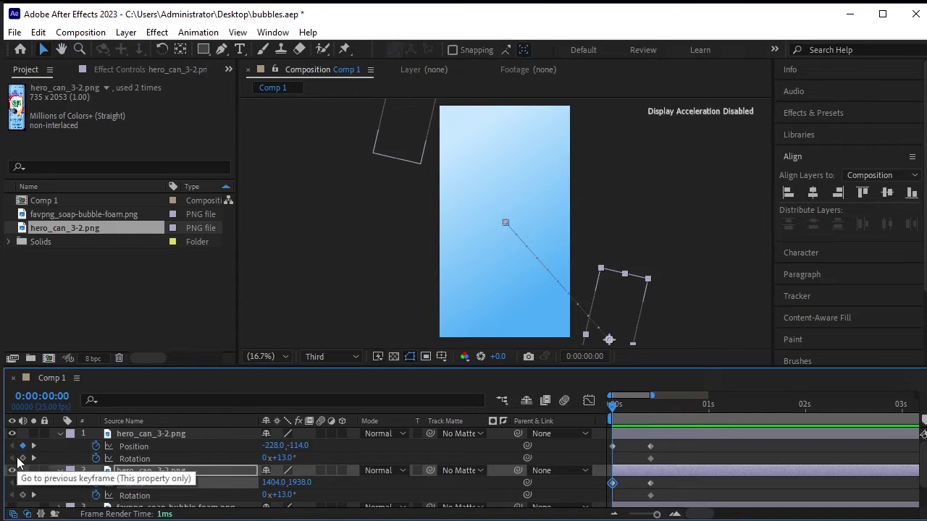
left_click(22, 459)
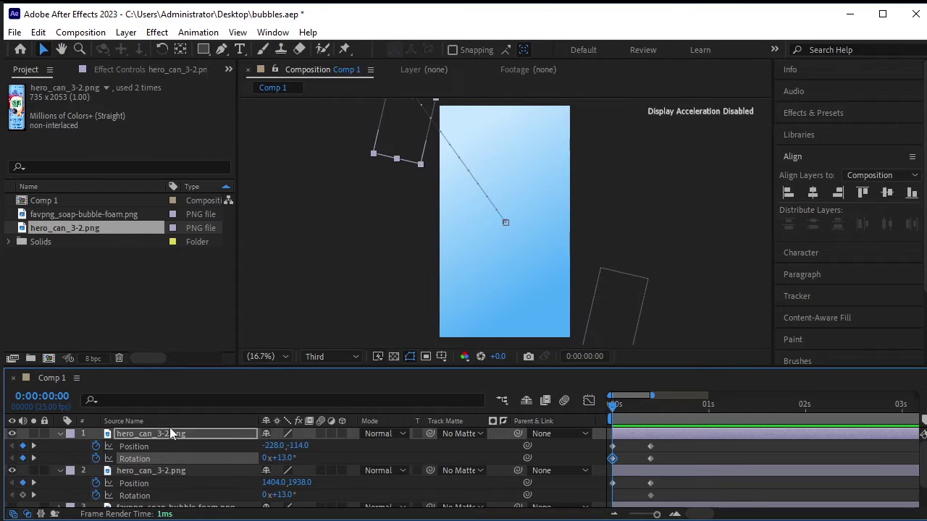
left_click_drag(282, 463, 279, 463)
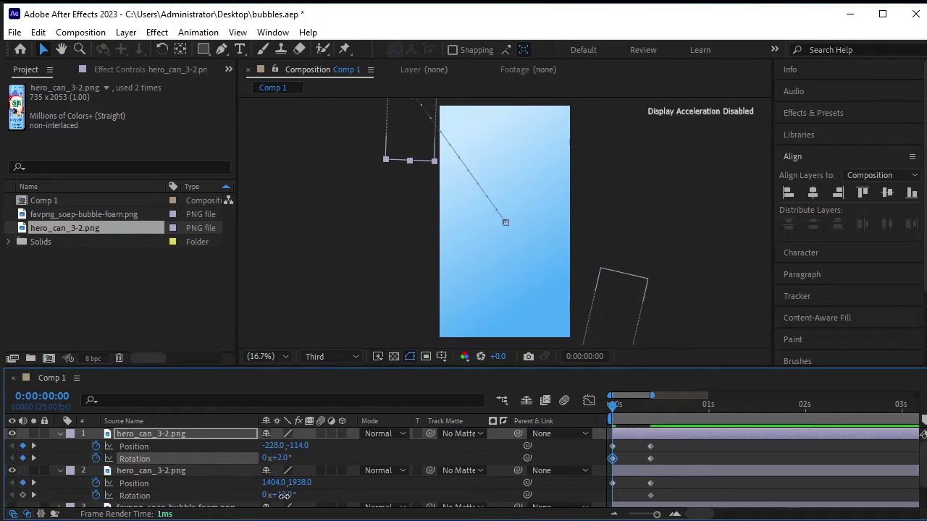
left_click_drag(284, 495, 271, 495)
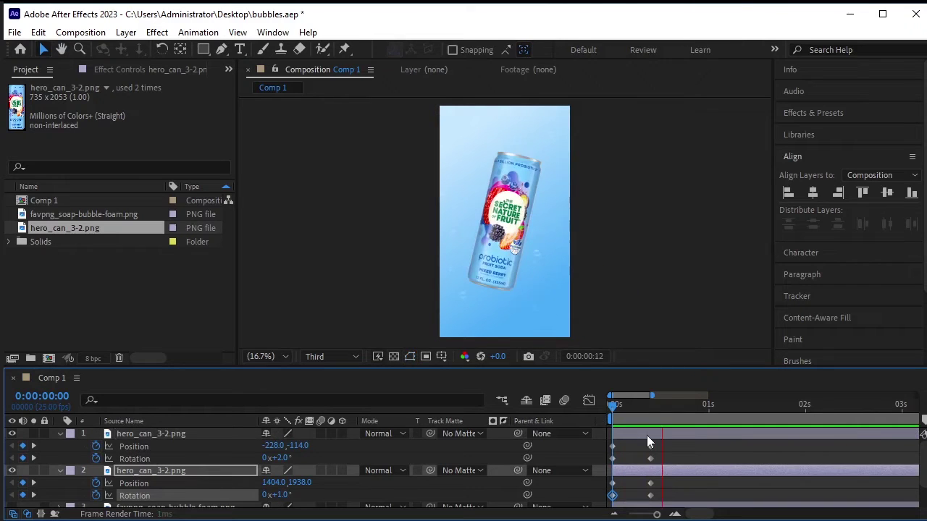
left_click_drag(677, 424, 531, 414)
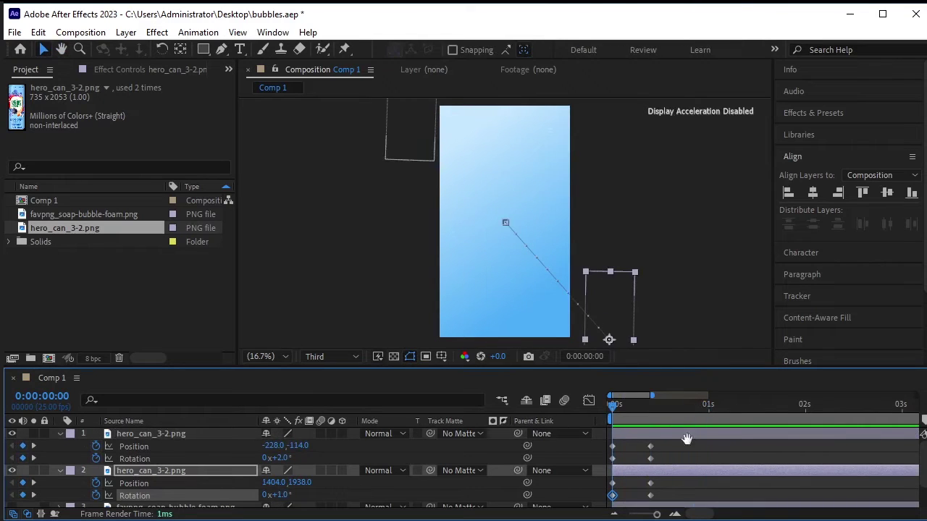
left_click(696, 417)
left_click_drag(696, 417, 581, 422)
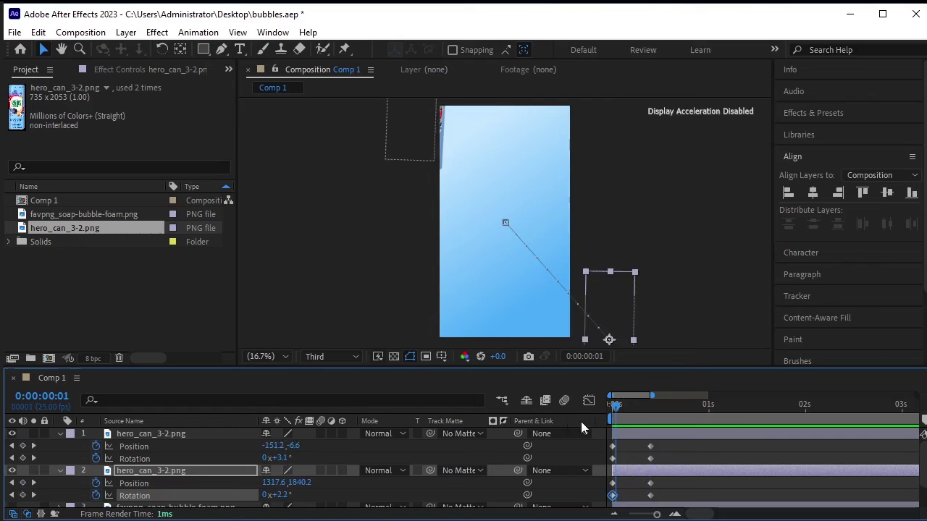
Apply Easy Ease to both cans' position and rotation keyframes, reshape the speed curve to peak at about frame 8, and play back the entrance
left_click_drag(667, 439, 597, 507)
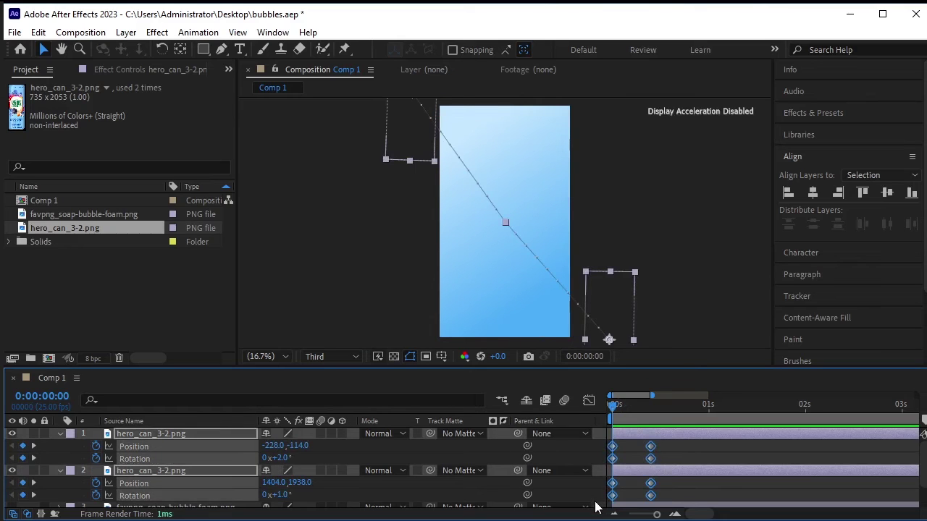
key("F9")
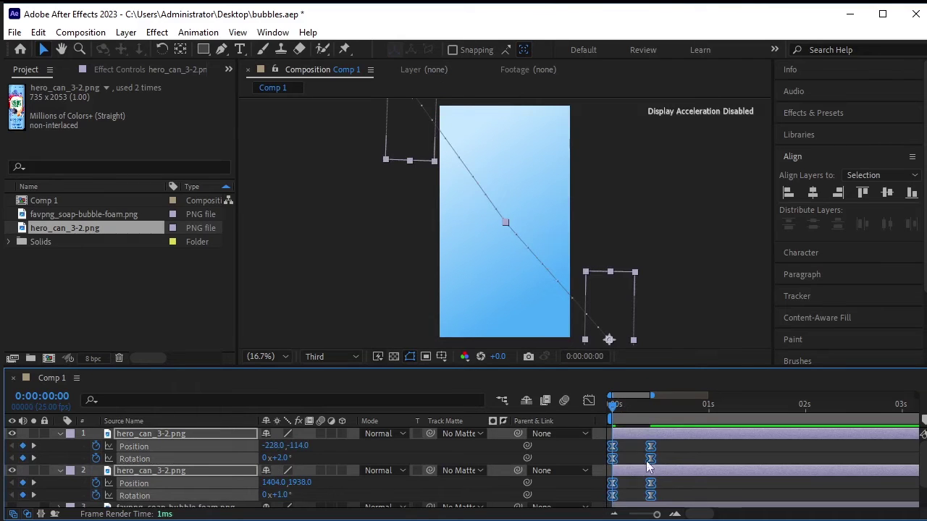
left_click(589, 401)
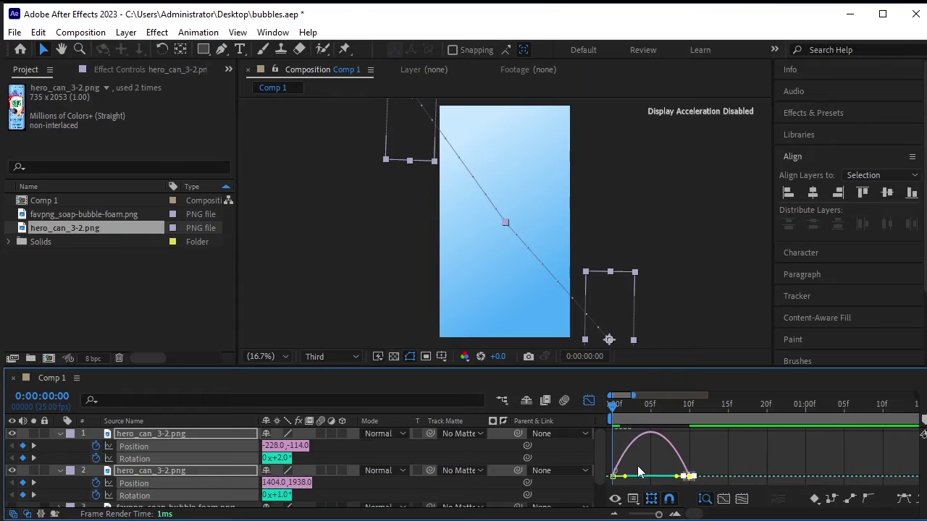
left_click(614, 476)
left_click_drag(625, 480, 719, 476)
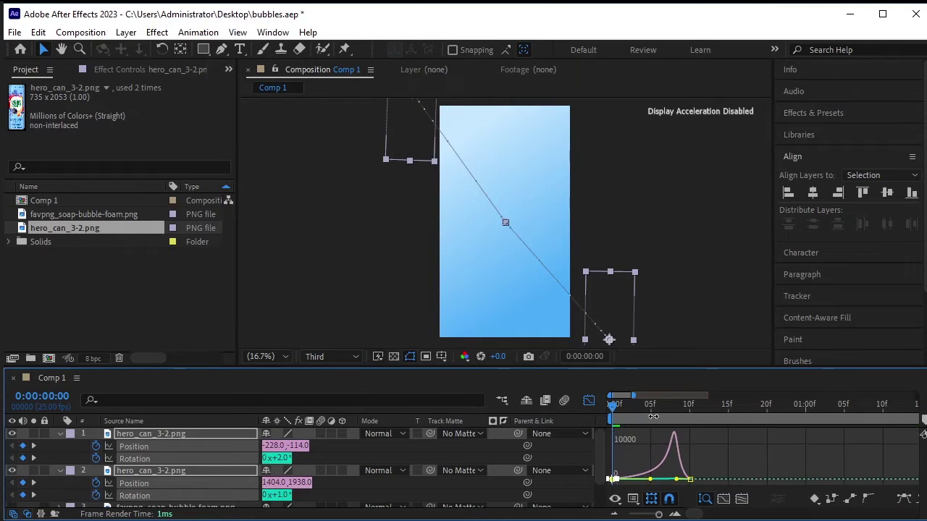
key("space")
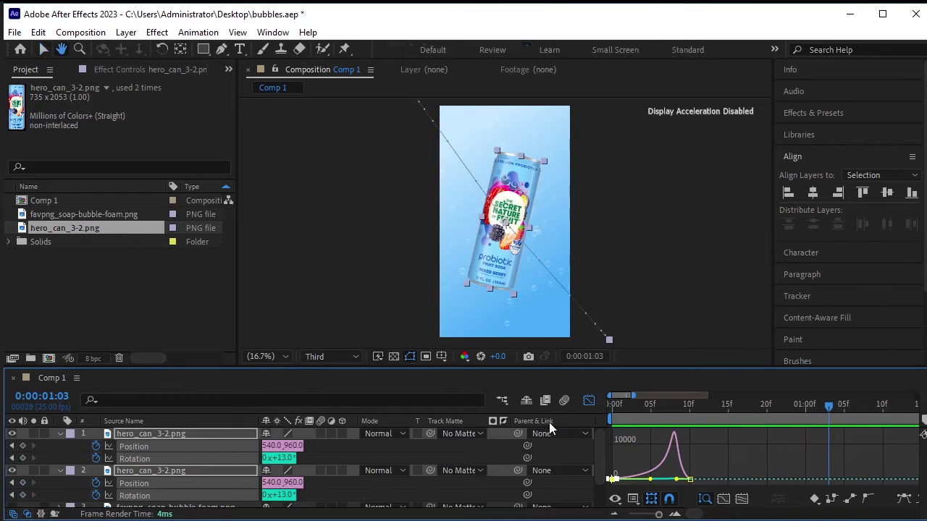
left_click(61, 435)
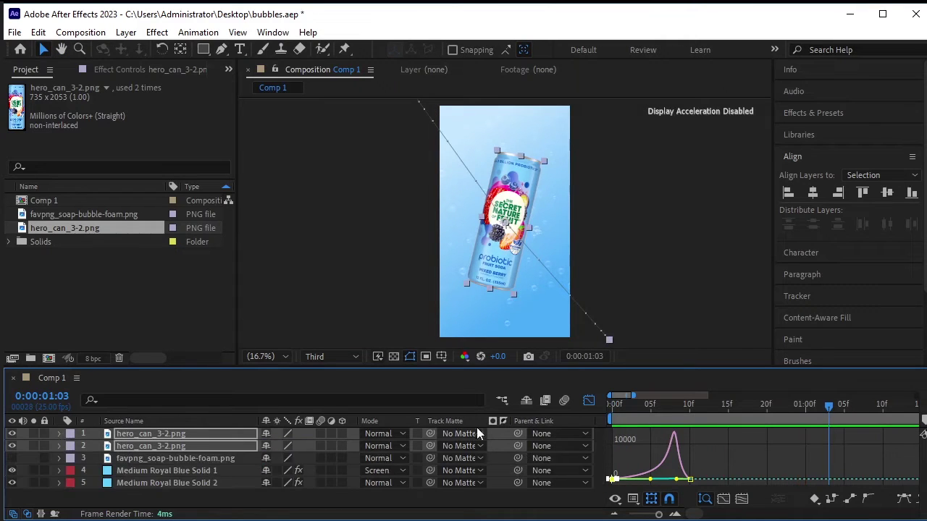
left_click(588, 402)
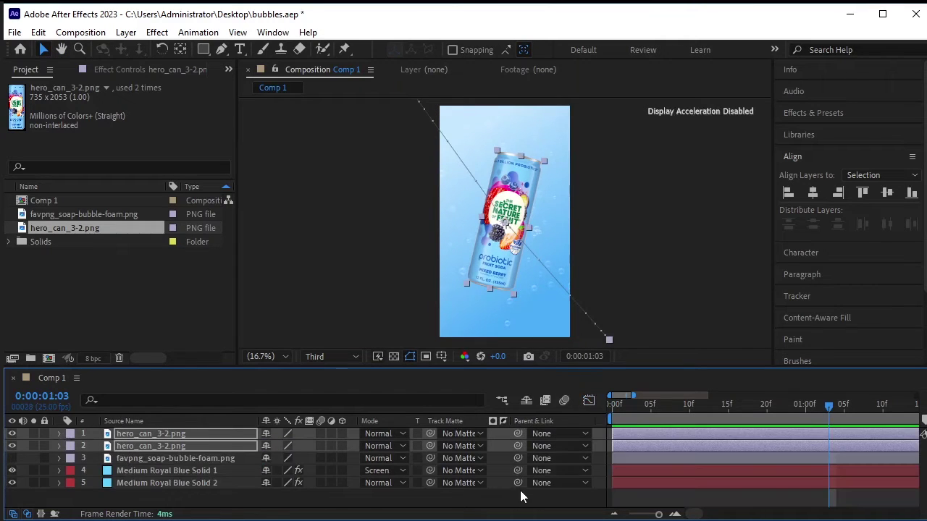
Hide the layer switches and modes columns, and trim can layer 2 to end at 0:00:00:10
left_click(17, 516)
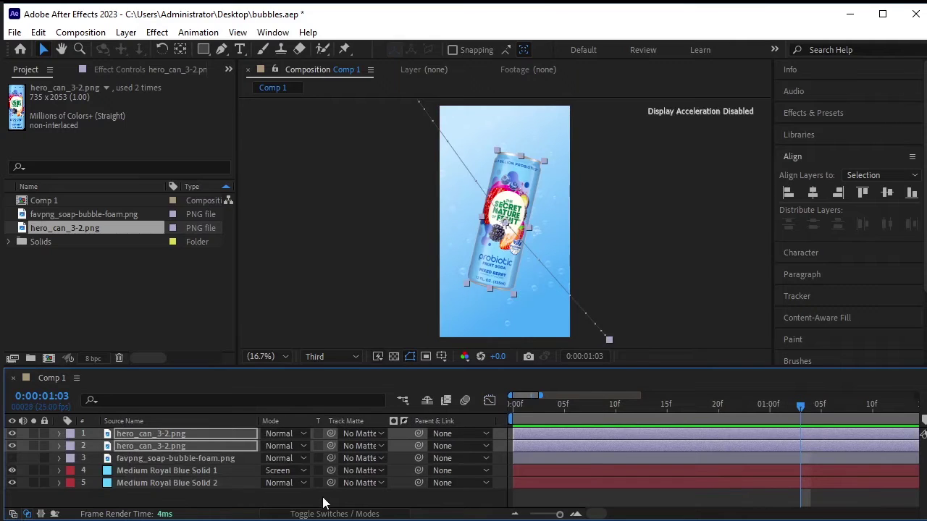
left_click(27, 514)
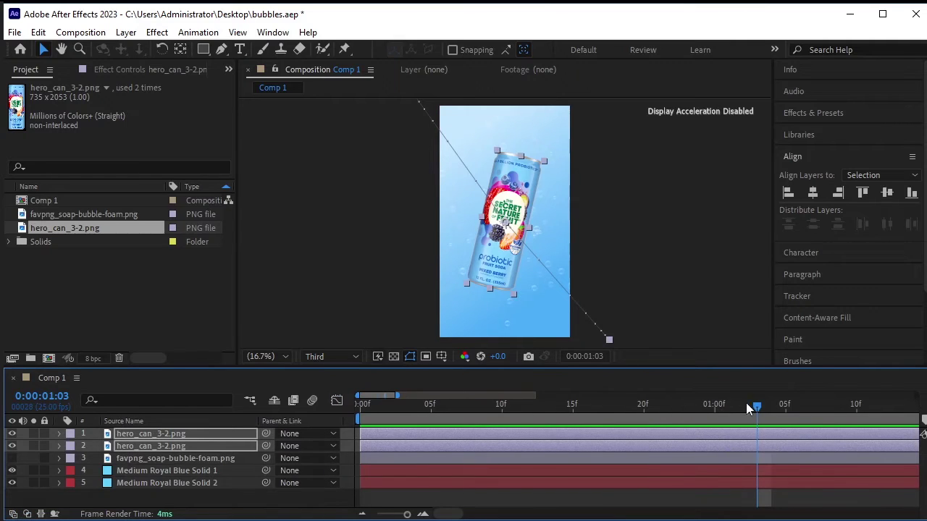
key("Home")
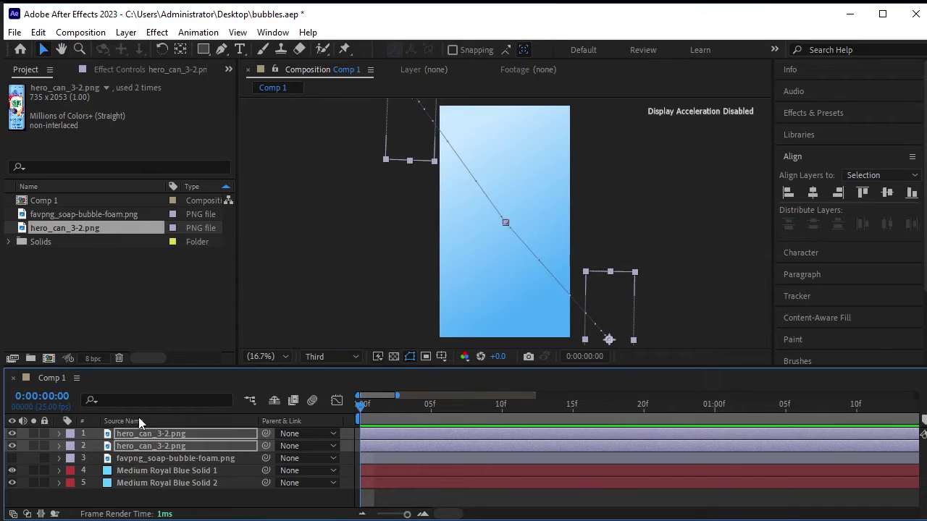
mouse_move(358, 408)
left_mouse_down()
mouse_move(424, 410)
mouse_move(360, 407)
left_mouse_up()
key("shift+Page_Down")
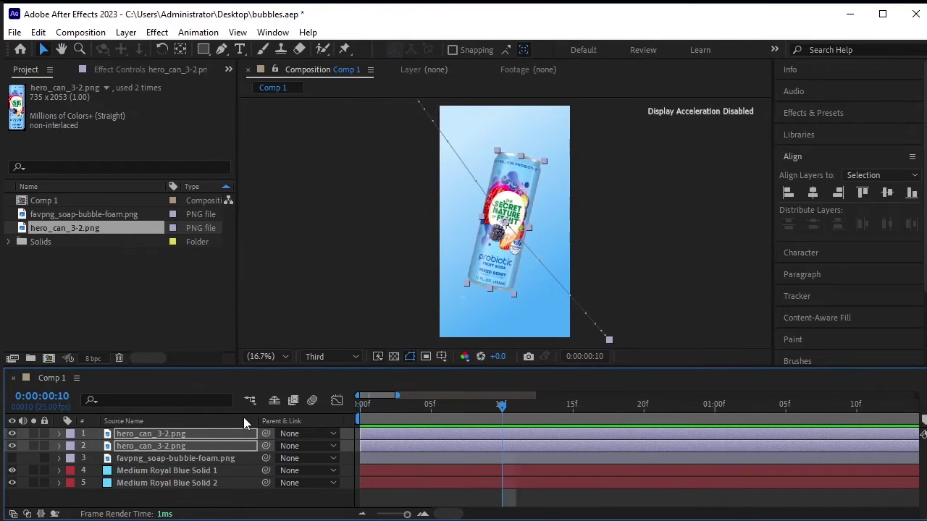
left_click(532, 464)
left_click(503, 448)
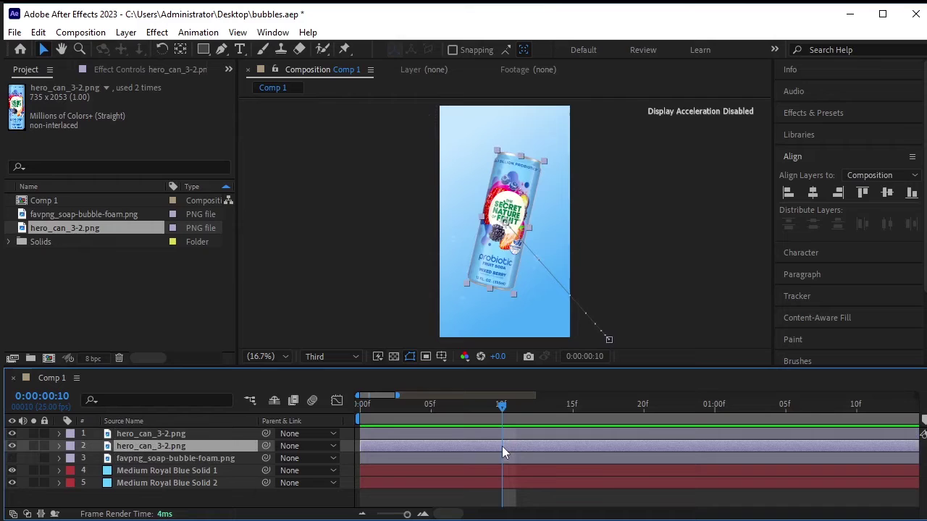
key("alt+bracketright")
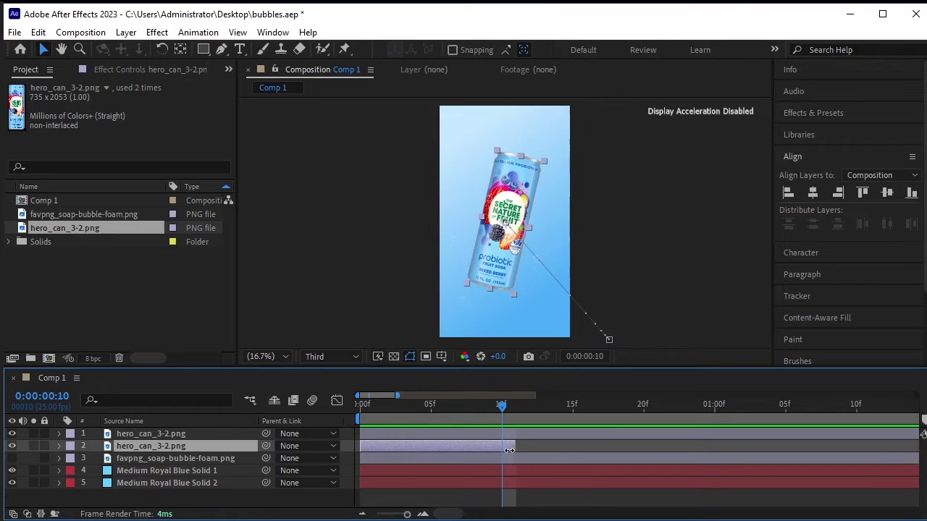
left_click_drag(512, 450, 501, 450)
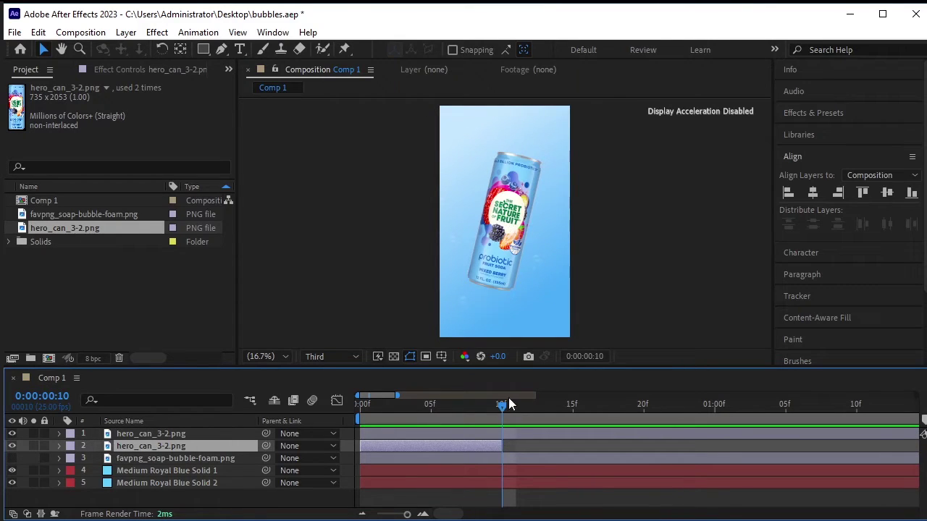
Find the Wiggle - position animation preset and apply it to can layer 1 at 0:00:00:10
left_click(176, 434)
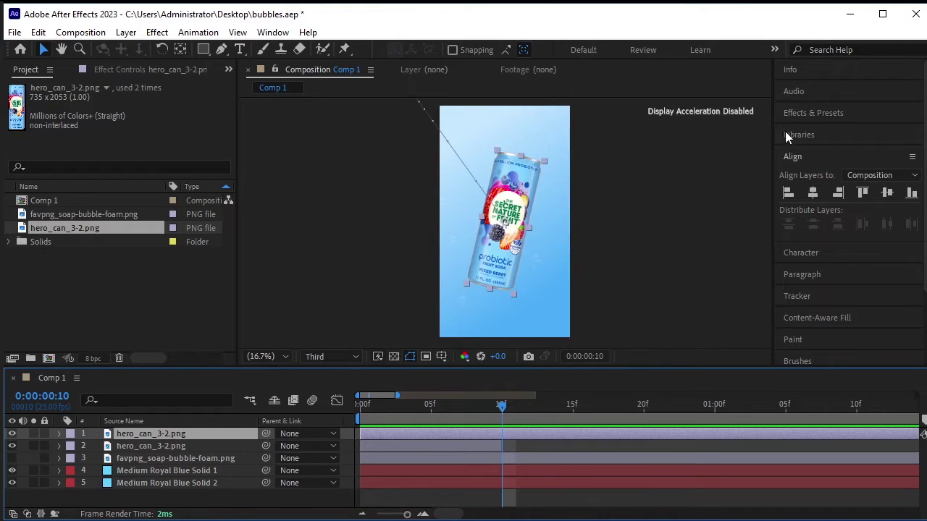
left_click(800, 114)
left_click(845, 131)
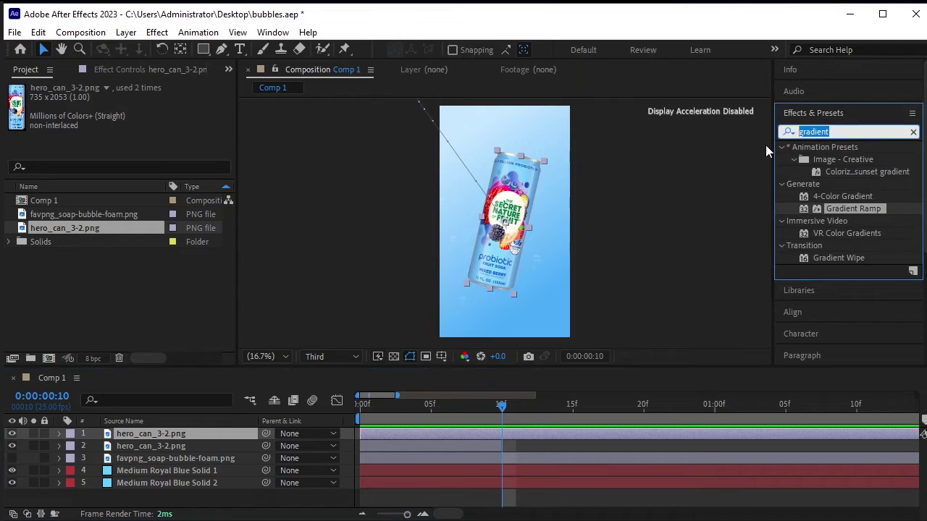
type("wigg")
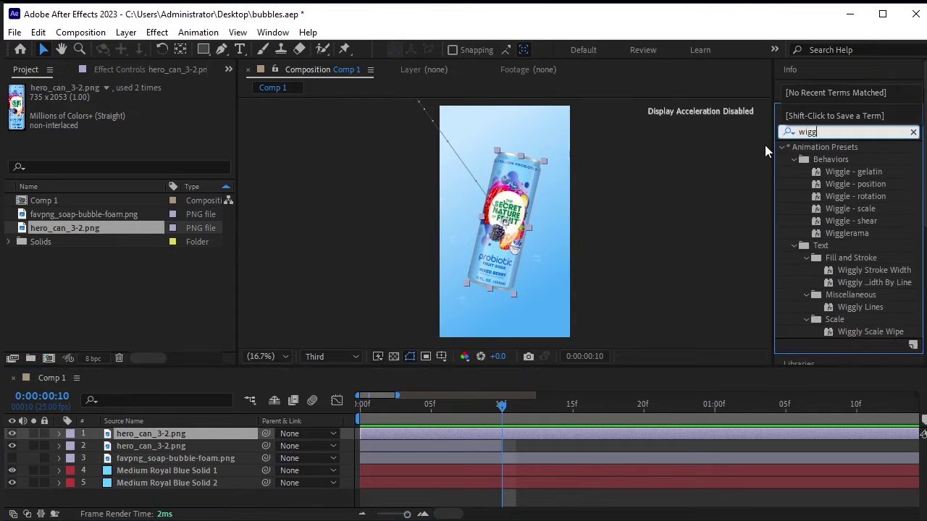
left_click(863, 183)
left_click(863, 184)
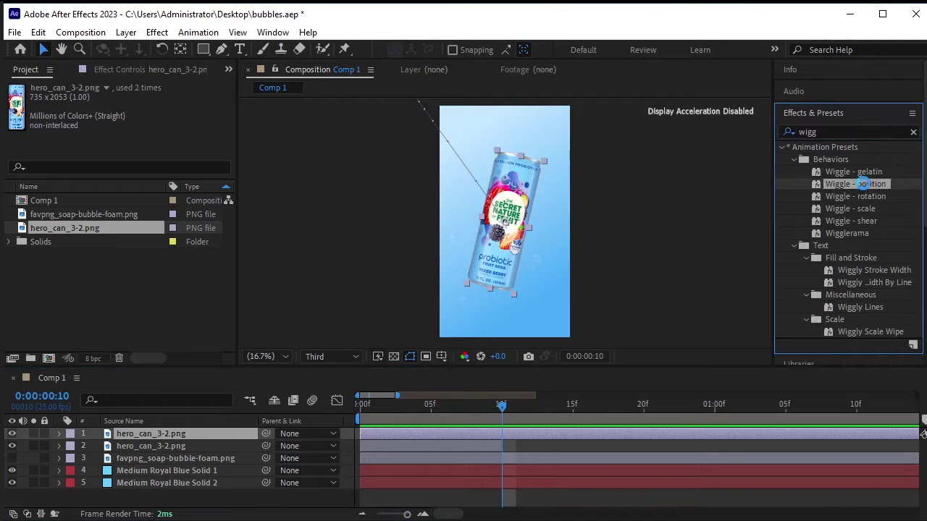
double_click(864, 183)
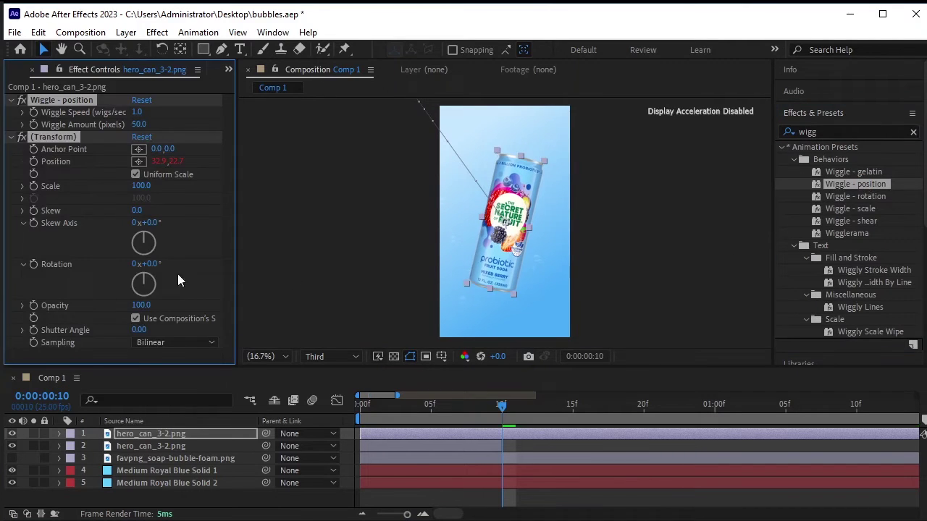
Preview the can's entrance and wiggling drift, extending the visible timeline range to about eight seconds
left_click_drag(503, 408, 474, 408)
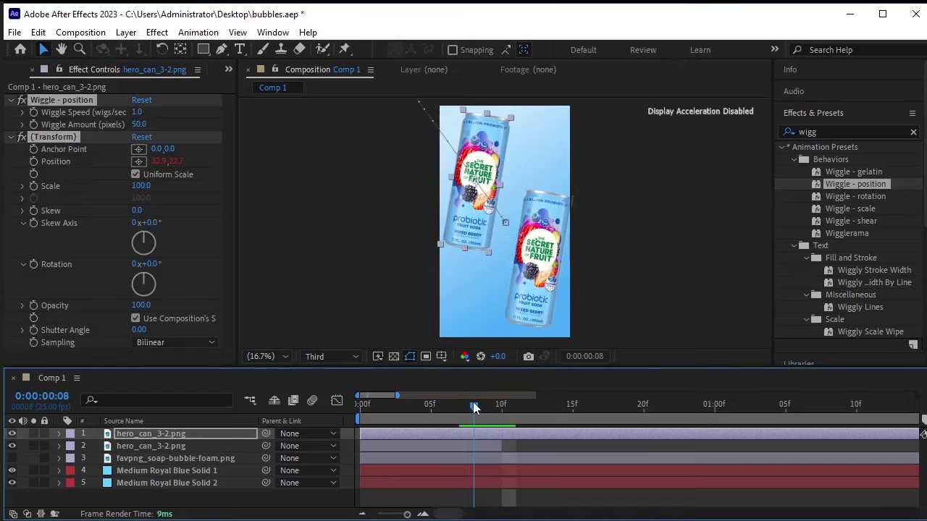
key("space")
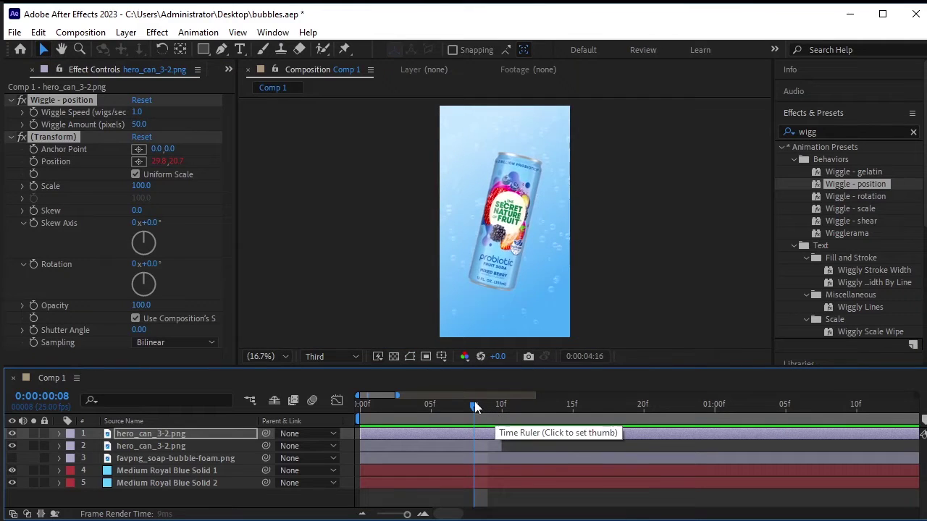
key("space")
key("Home")
key("space")
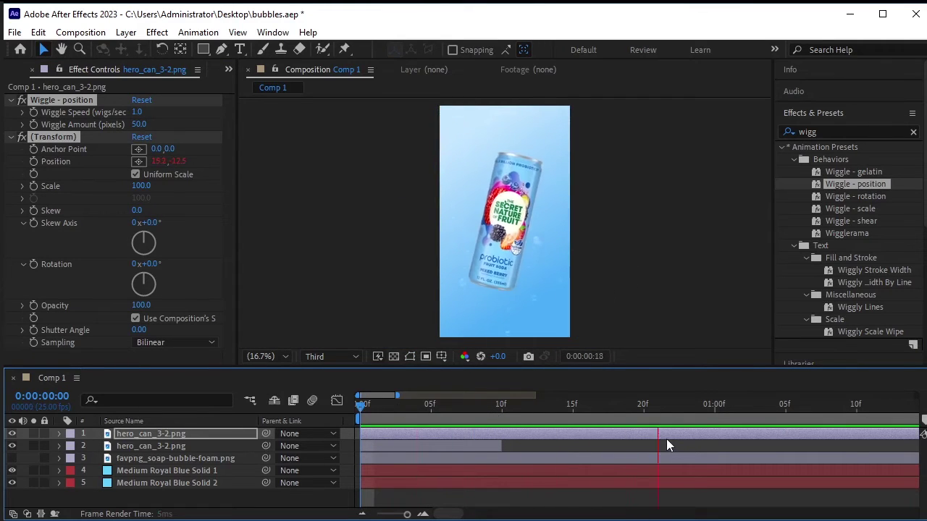
key("space")
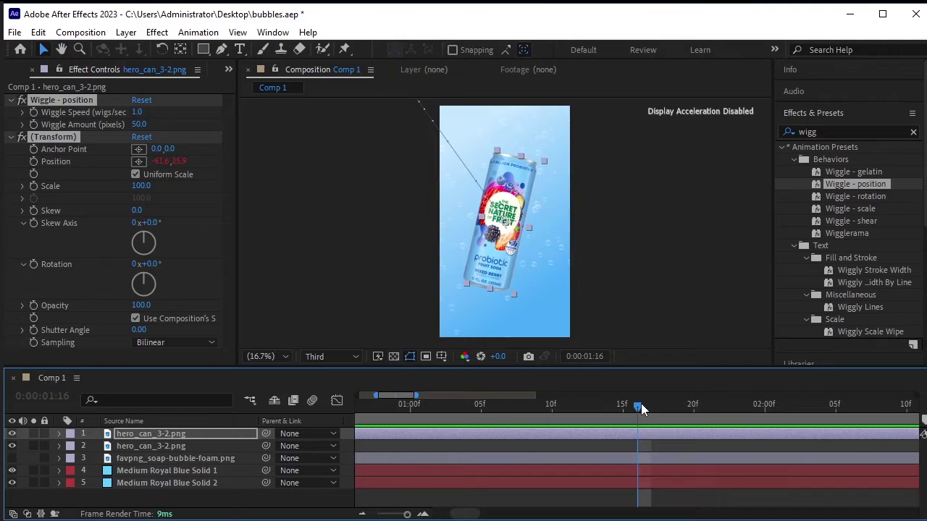
left_click_drag(416, 395, 535, 398)
left_click(384, 410)
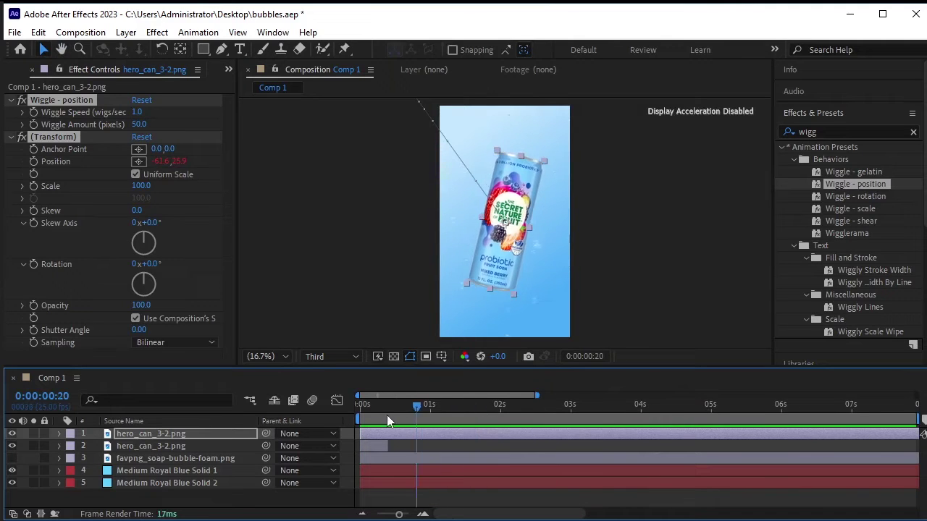
key("space")
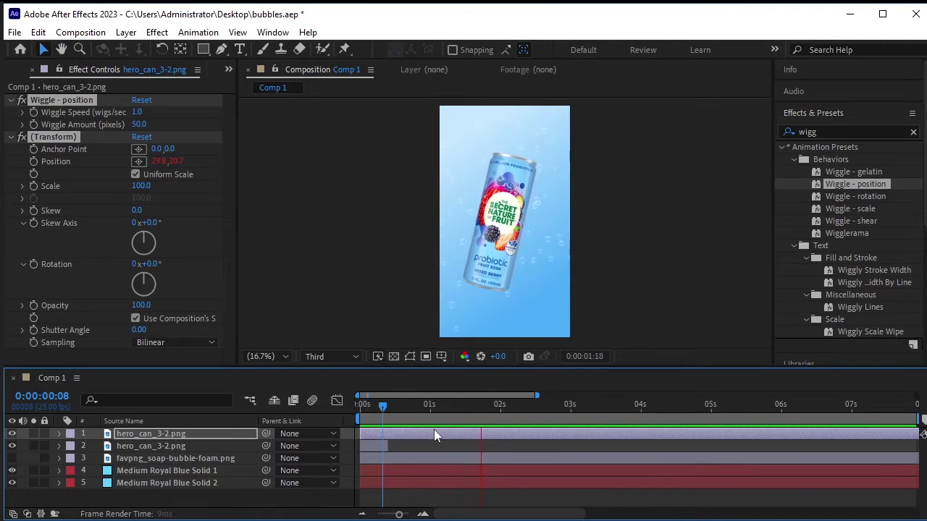
key("space")
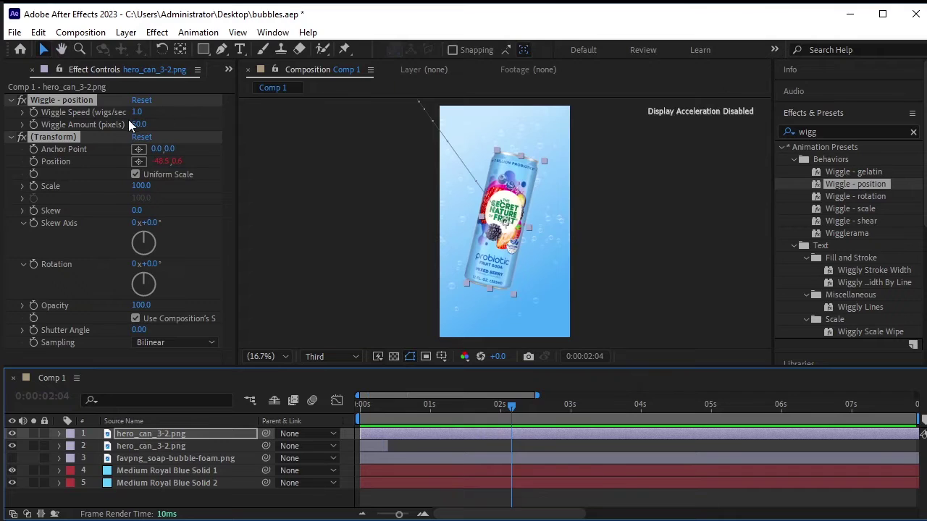
Set the position wiggle's speed on can layer 1 to 0.5 and play back the motion from 0:00:00:18
left_click(136, 114)
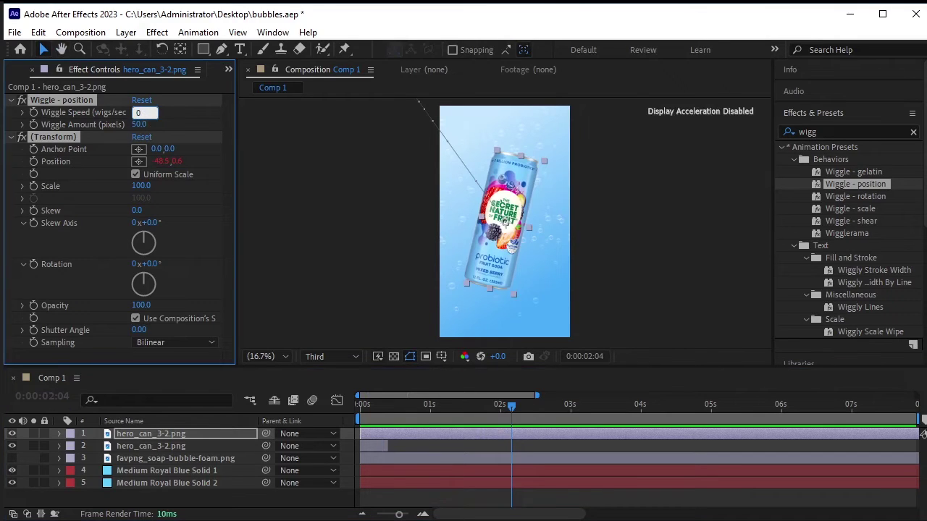
type("0.5")
key("Return")
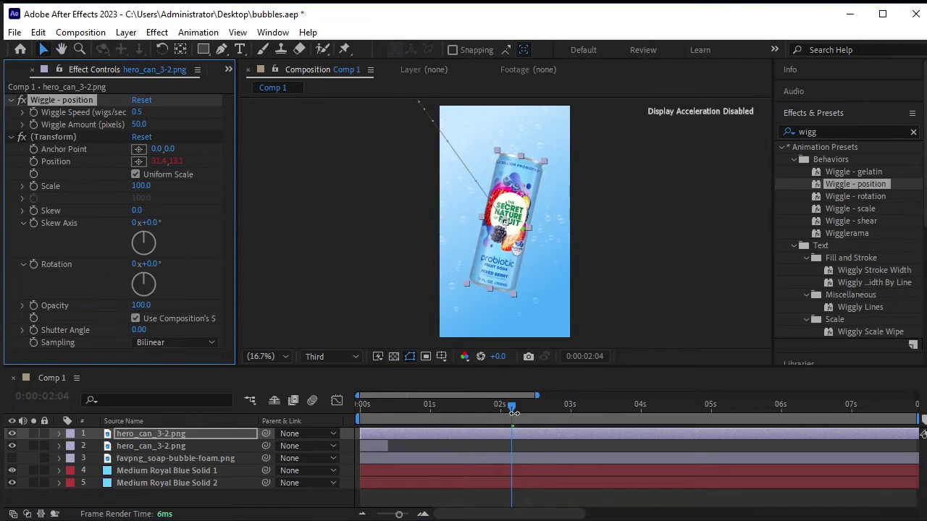
left_click_drag(511, 406, 411, 404)
key("space")
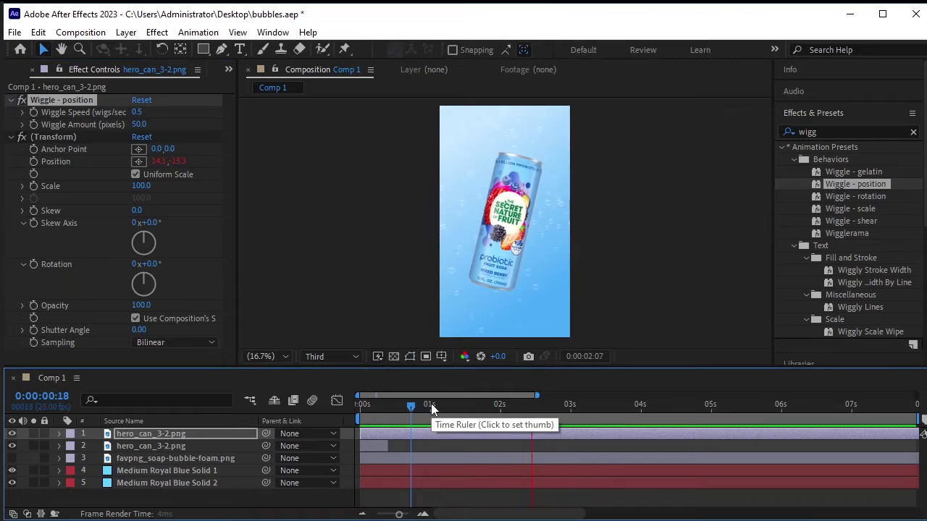
At 0:00:00:14, apply the Wiggle - rotation preset to can layer 1 and set its Wiggle Speed to 0.5
key("minus")
left_click(372, 412)
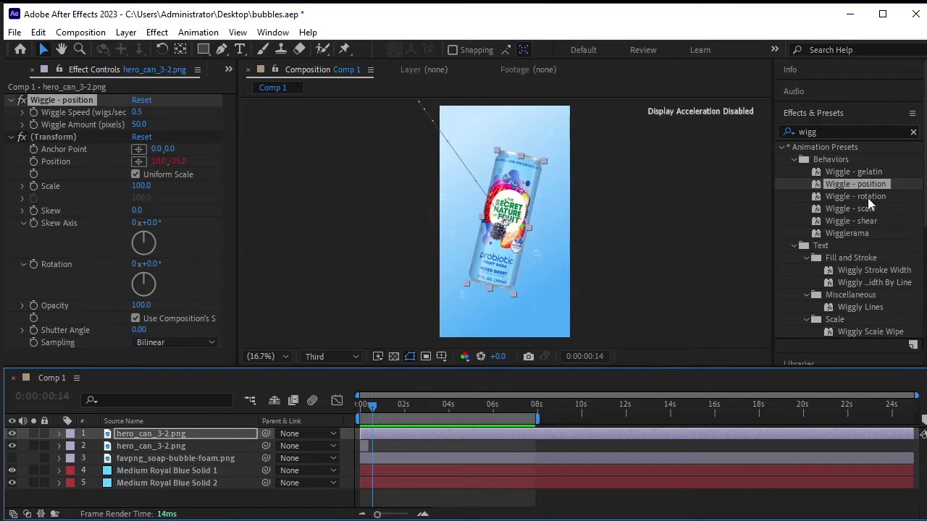
double_click(869, 193)
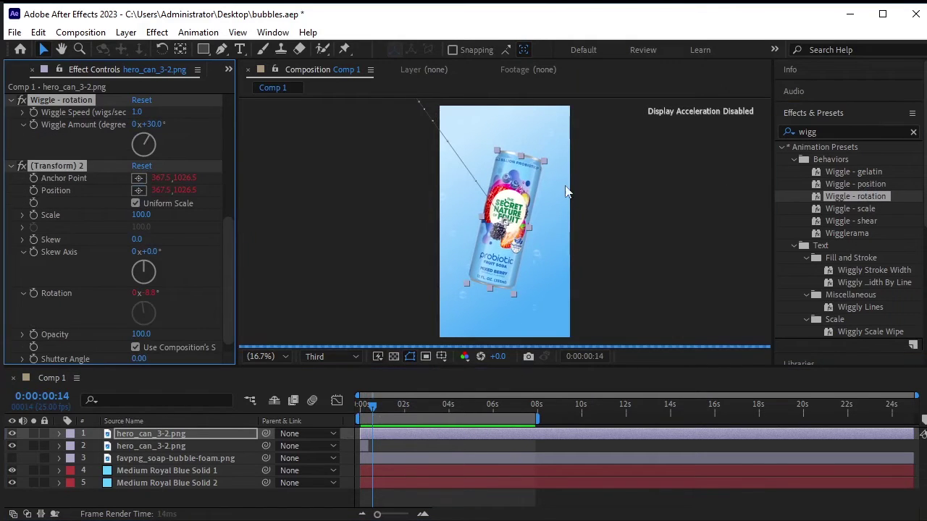
left_click(140, 114)
type("0.5")
key("Return")
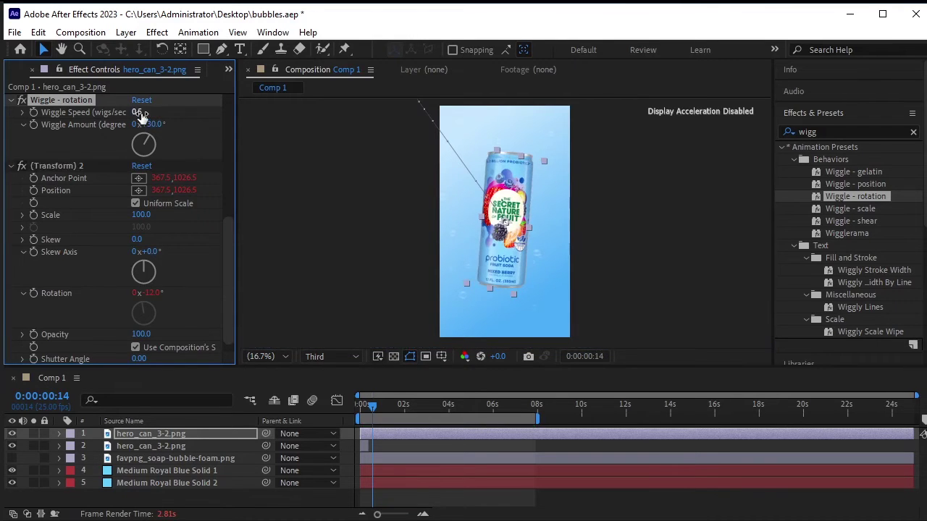
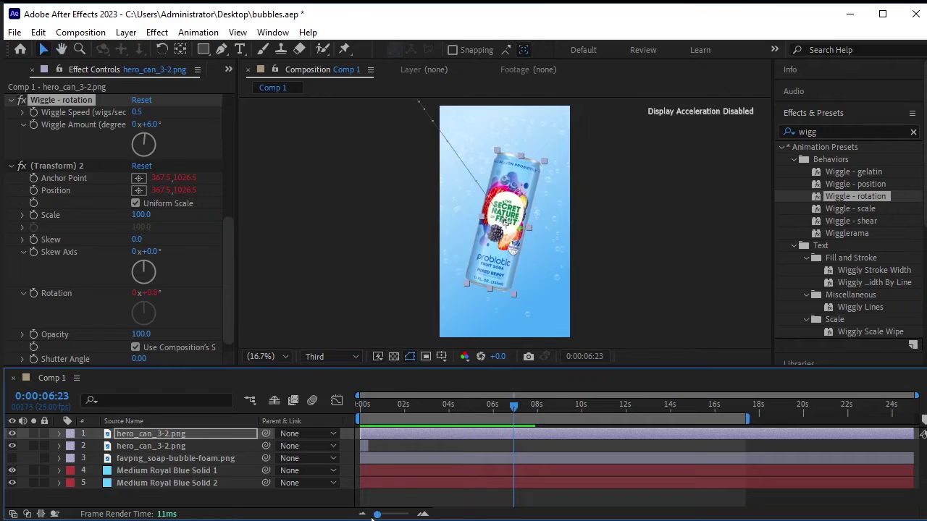
Import images 1, 3, 4 and the strawberry-leaf PNG from the Juice folder as footage and place them above the can layers in Comp 1
left_click(410, 406)
left_click(150, 498)
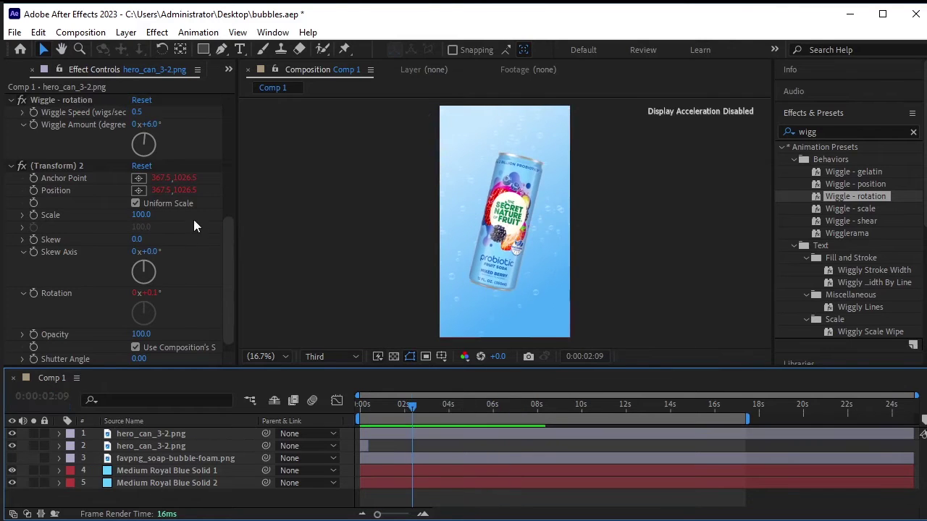
left_click(233, 69)
left_click(261, 88)
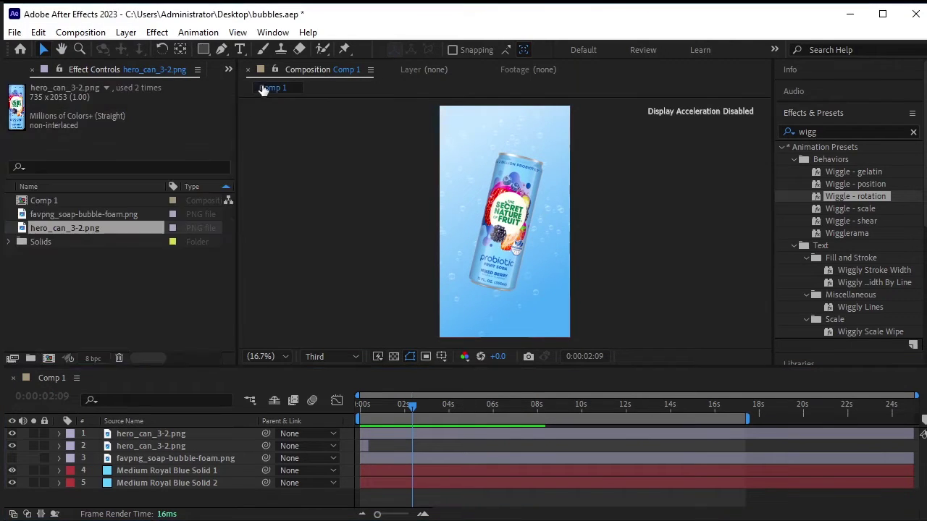
right_click(71, 265)
mouse_move(163, 338)
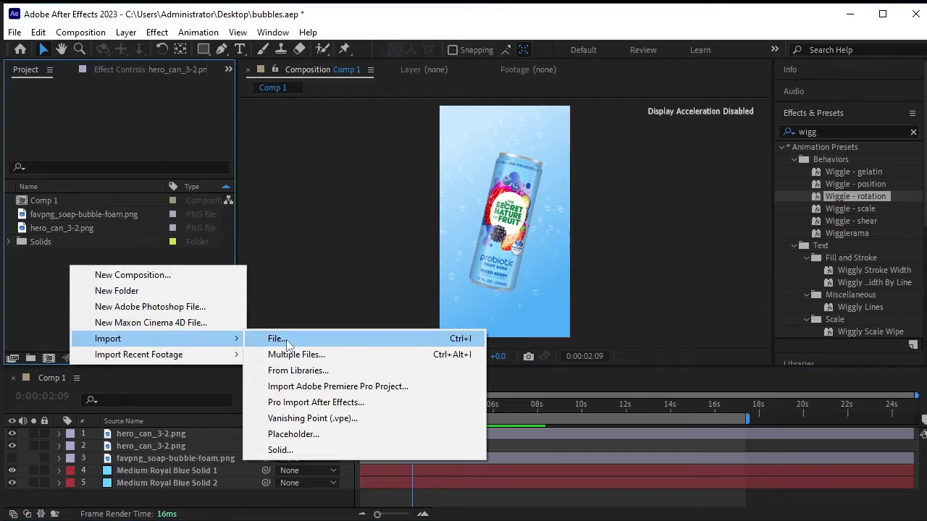
left_click(293, 338)
left_click(175, 156)
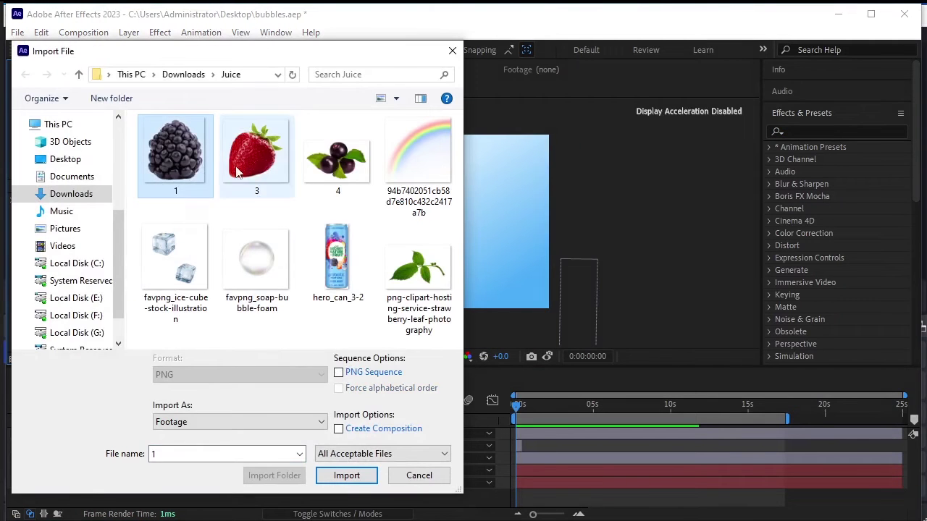
left_click(338, 156, "shift")
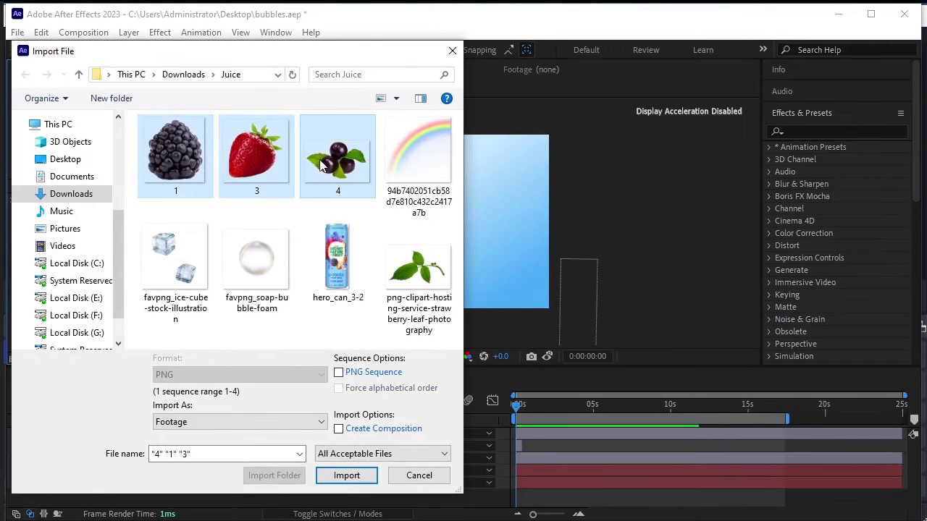
left_click(419, 298, "ctrl")
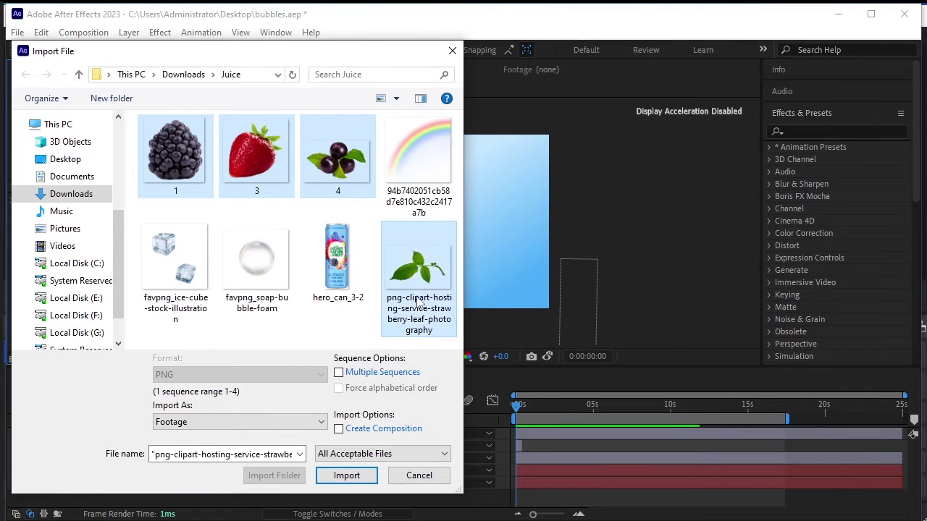
left_click(355, 478)
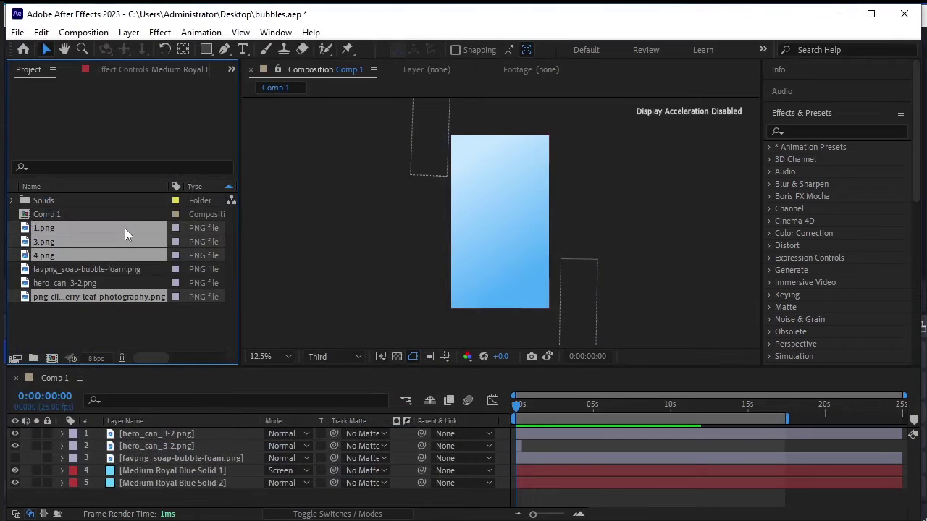
left_click_drag(124, 228, 157, 431)
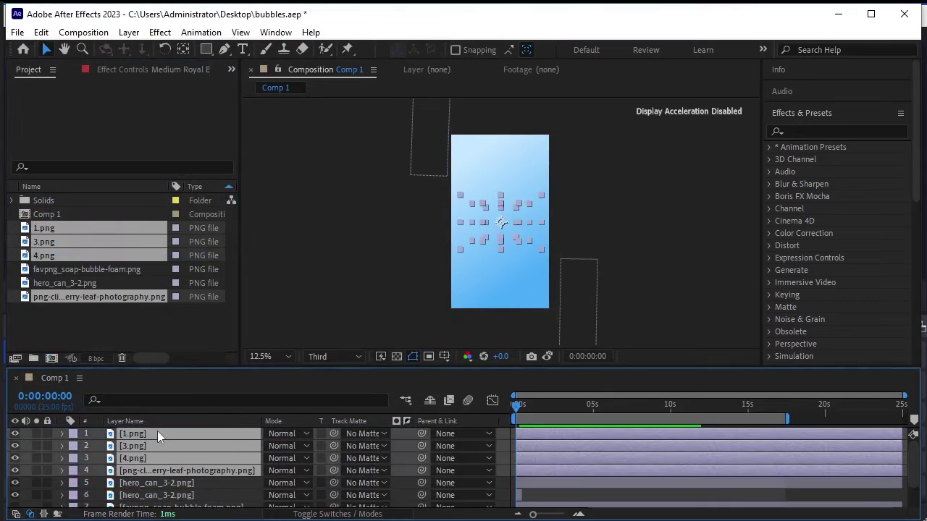
left_click(330, 296)
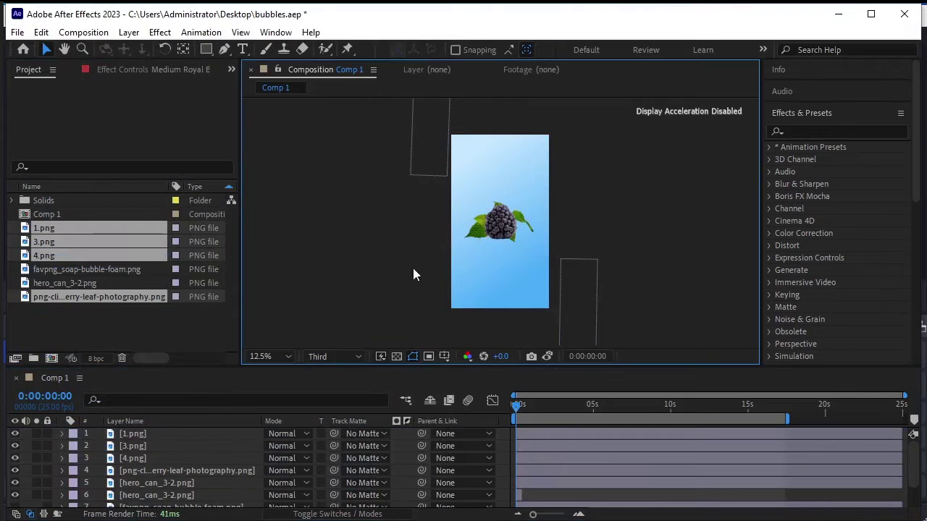
Place the blackberry near the canvas's lower-left corner and scale its layer 1.png to 68%
left_click_drag(500, 226, 479, 281)
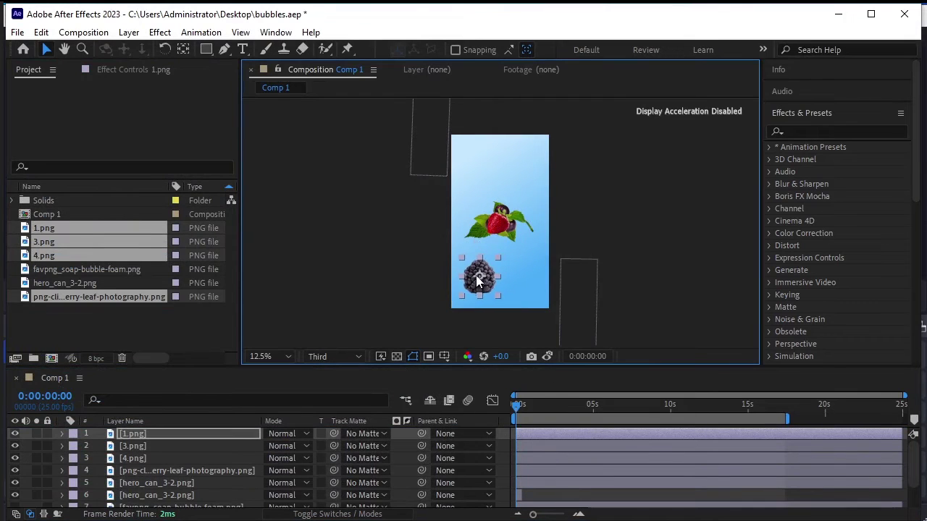
key("s")
mouse_move(301, 444)
left_mouse_down()
mouse_move(288, 452)
mouse_move(303, 446)
left_mouse_up()
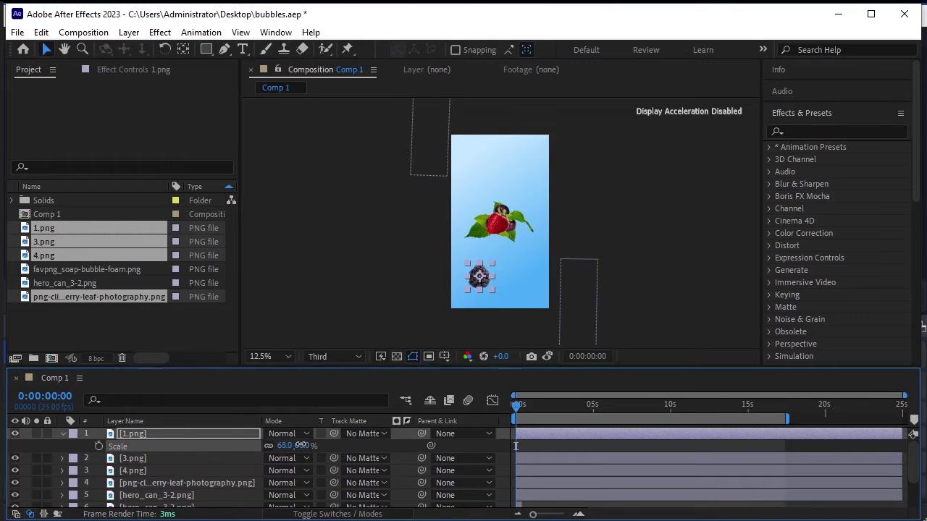
left_click(62, 433)
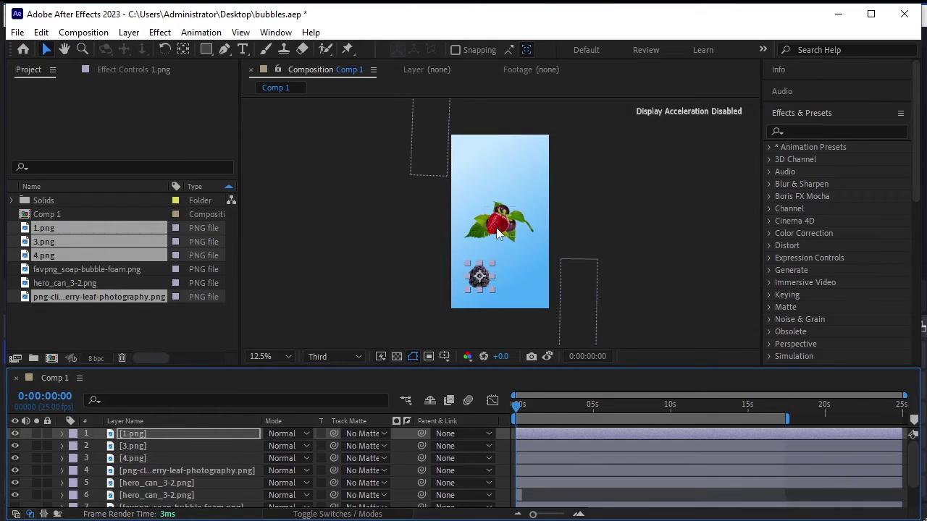
Place the strawberry in the canvas's upper-left corner and tilt it slightly clockwise
left_click_drag(495, 215, 465, 151)
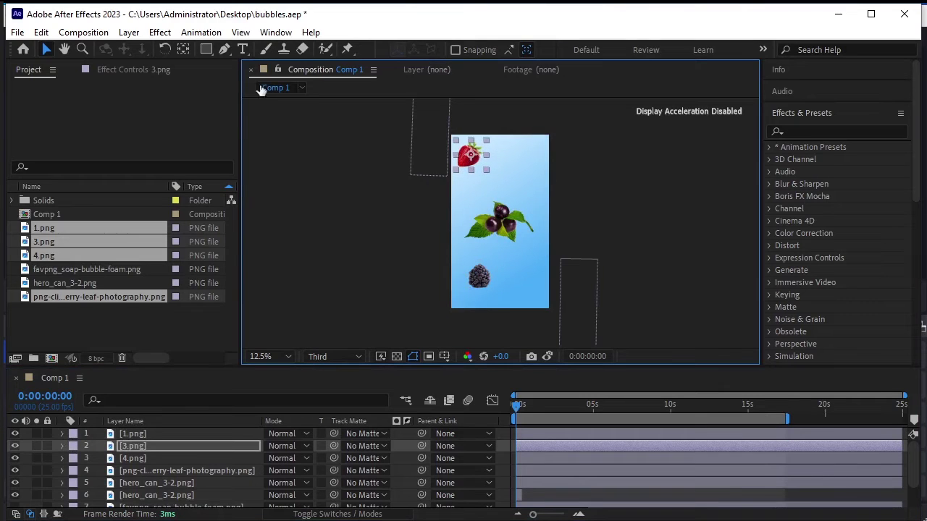
left_click(165, 49)
left_click_drag(496, 179, 476, 159)
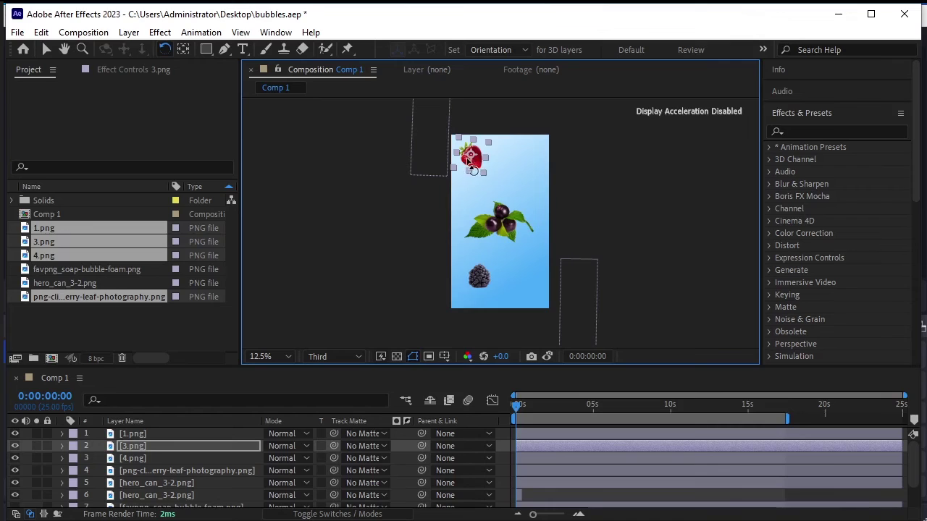
key("v")
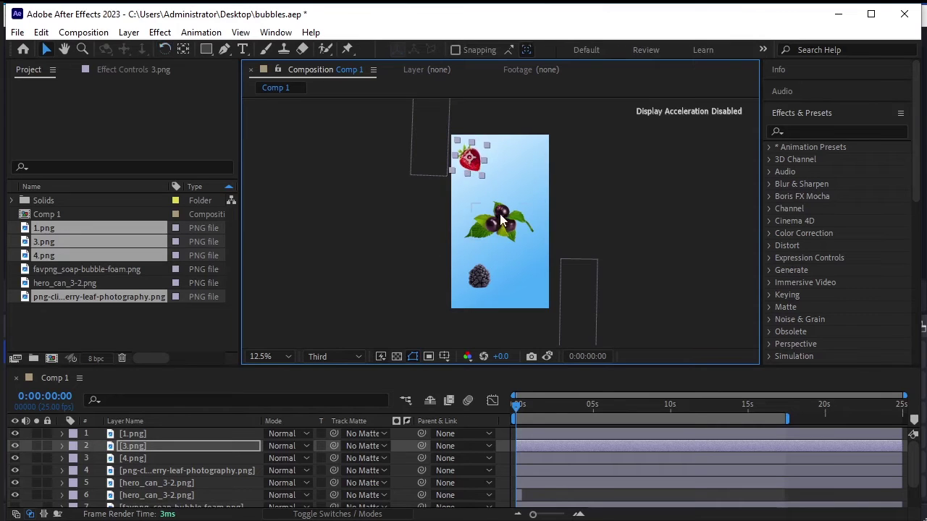
Place the dark berry cluster 4.png at the canvas's lower-right edge, scale it to 72% and tilt it
left_click_drag(505, 225, 530, 257)
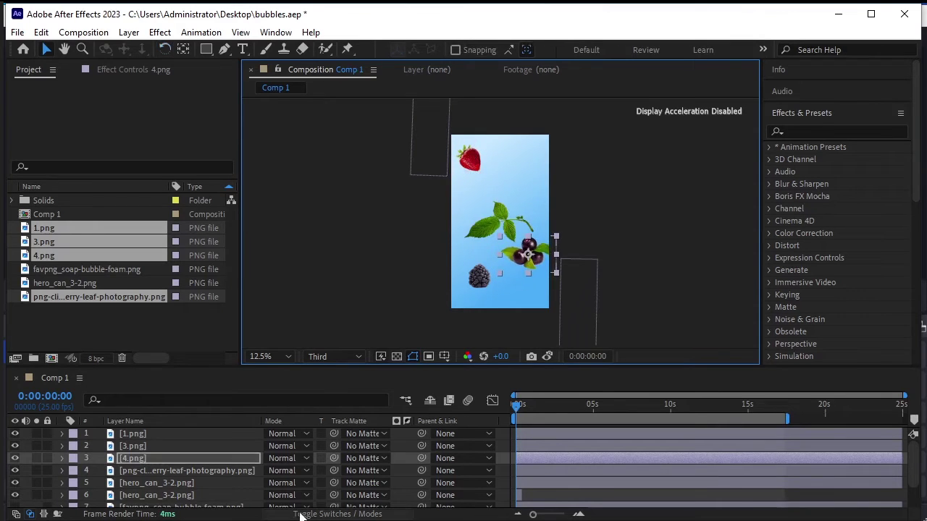
key("s")
left_click_drag(302, 470, 266, 283)
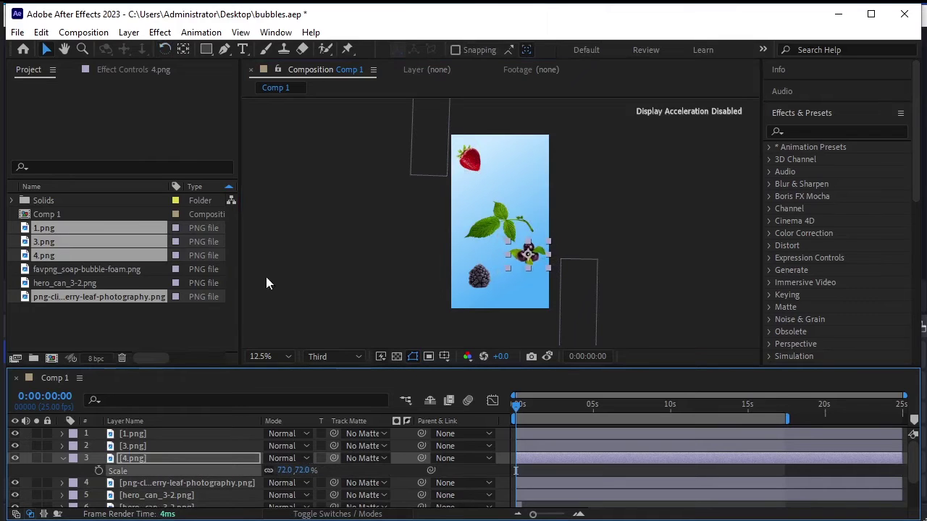
left_click(164, 49)
left_click_drag(551, 272, 533, 262)
key("v")
Place the leaf sprig in the canvas's upper-right corner, partly beyond the edge
left_click(498, 220)
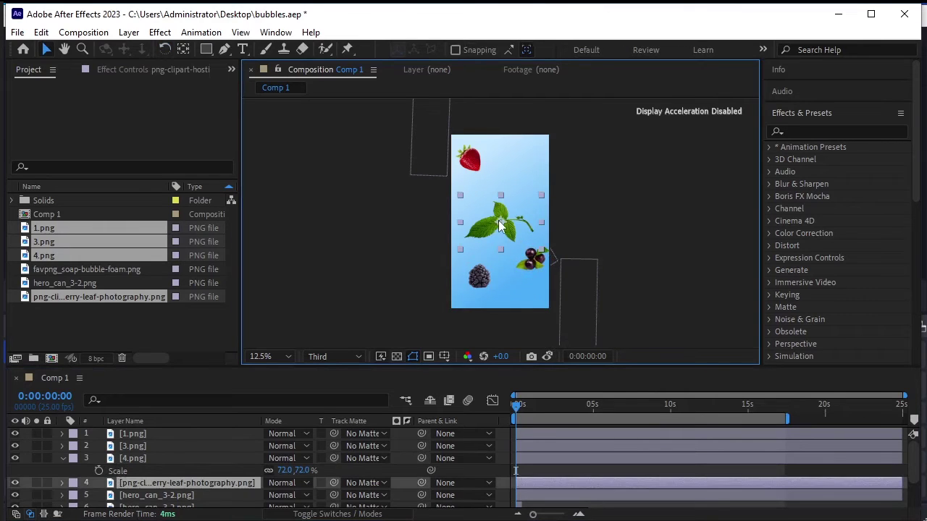
left_click_drag(498, 220, 529, 144)
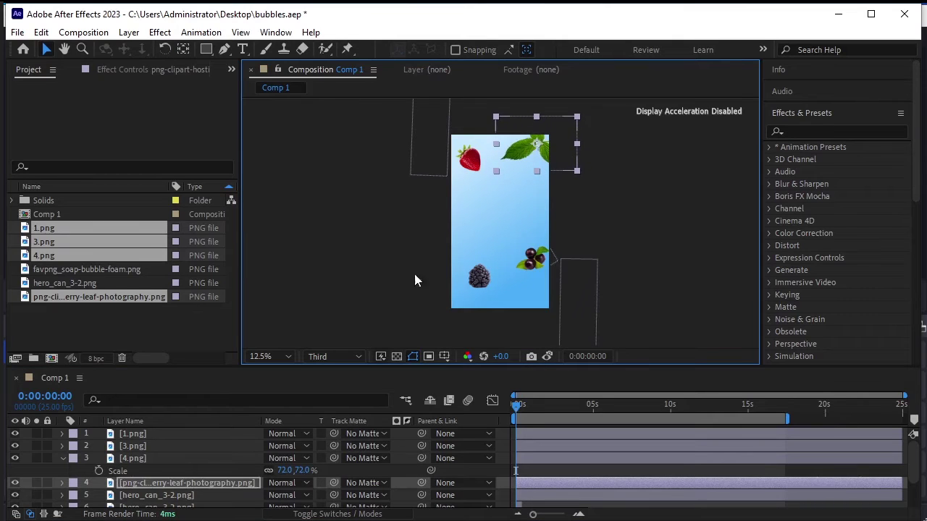
left_click(368, 284)
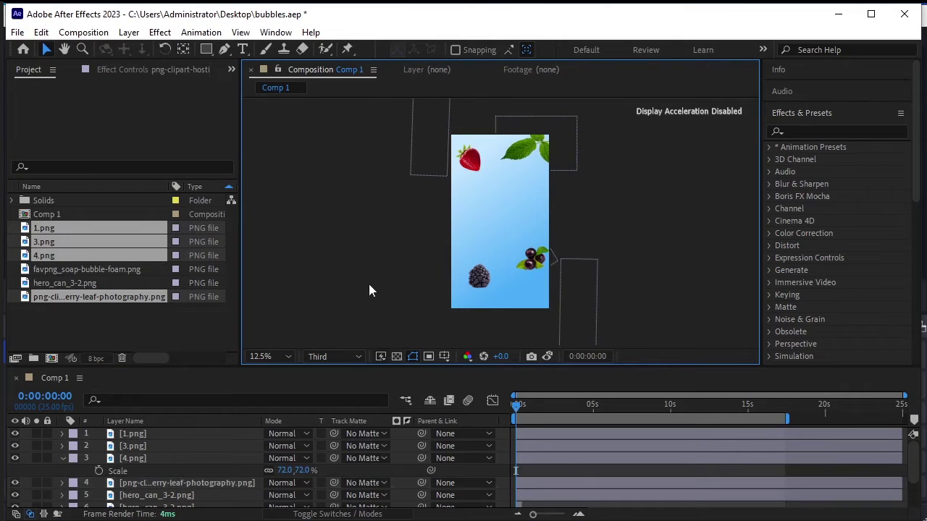
left_click(62, 458)
Duplicate the leaf layer, rotate the copy to about 172°, and place it in the canvas's lower-left corner beneath the blackberry
left_click(148, 471)
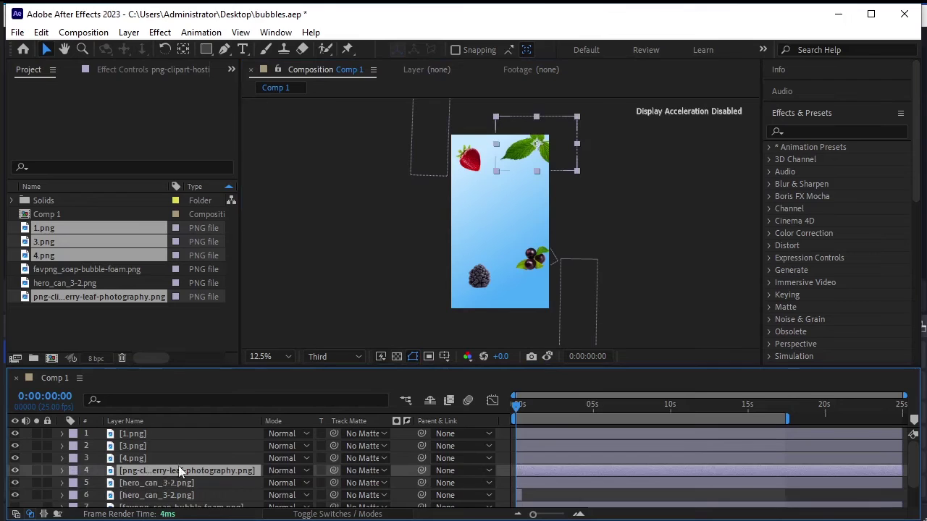
key("ctrl+d")
left_click_drag(497, 166, 426, 263)
left_click(165, 48)
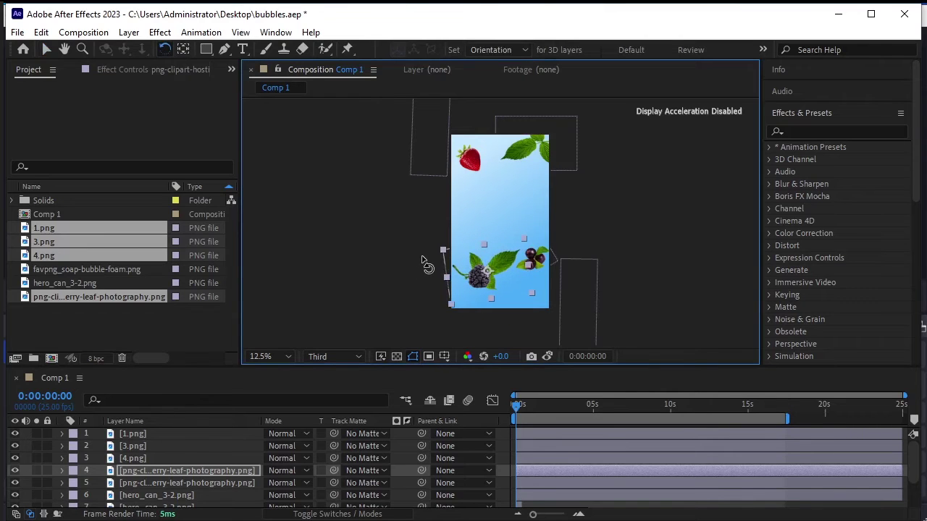
key("v")
left_click_drag(505, 271, 477, 293)
left_click(622, 272)
Rotate the lower-left leaf copy slightly clockwise so it fans out beneath the blackberry
key("r")
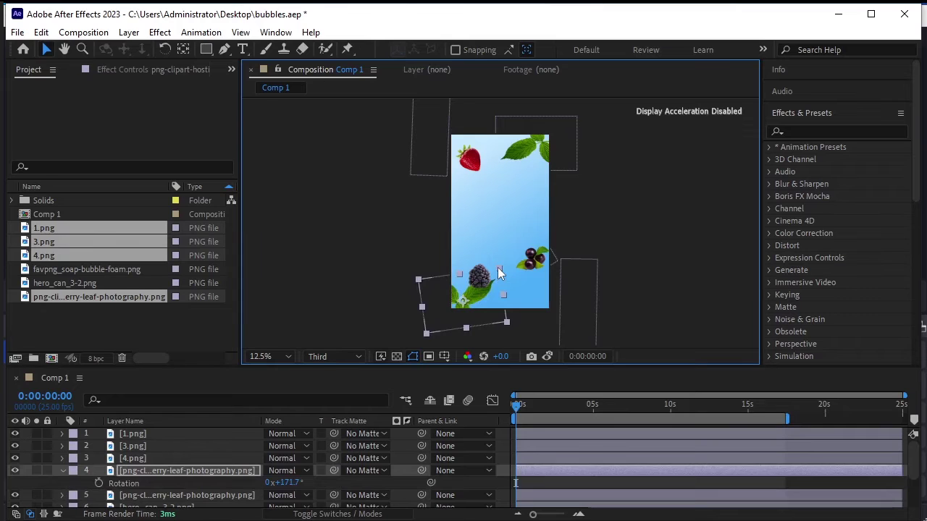
key("r")
left_click(163, 50)
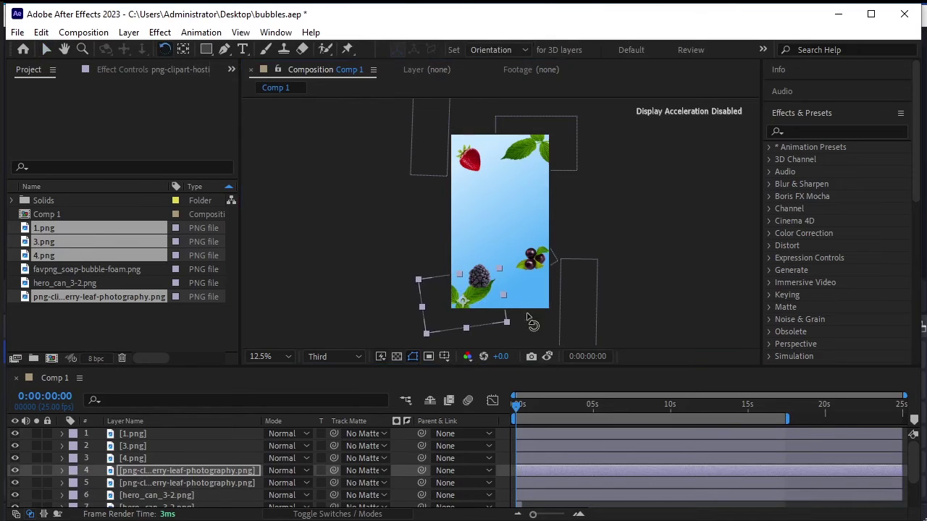
mouse_move(498, 270)
left_mouse_down()
mouse_move(502, 278)
mouse_move(491, 275)
left_mouse_up()
key("v")
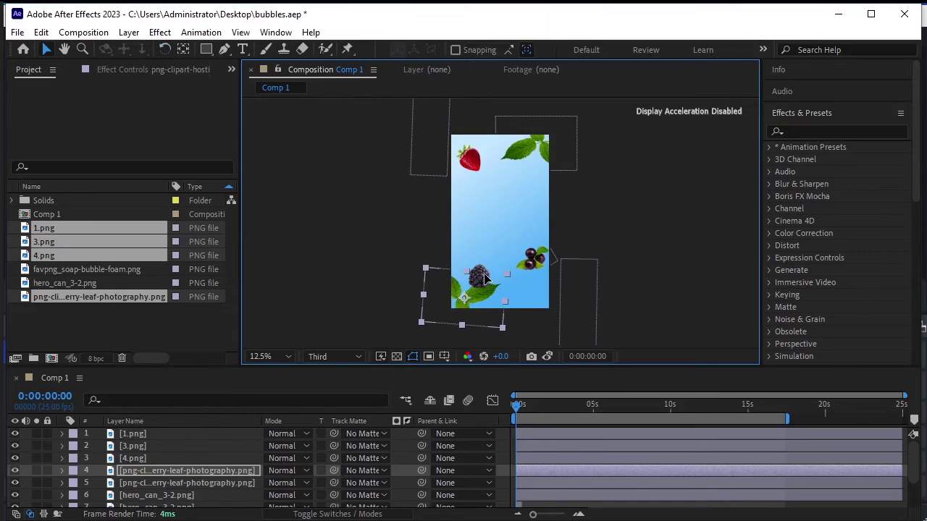
left_click(614, 273)
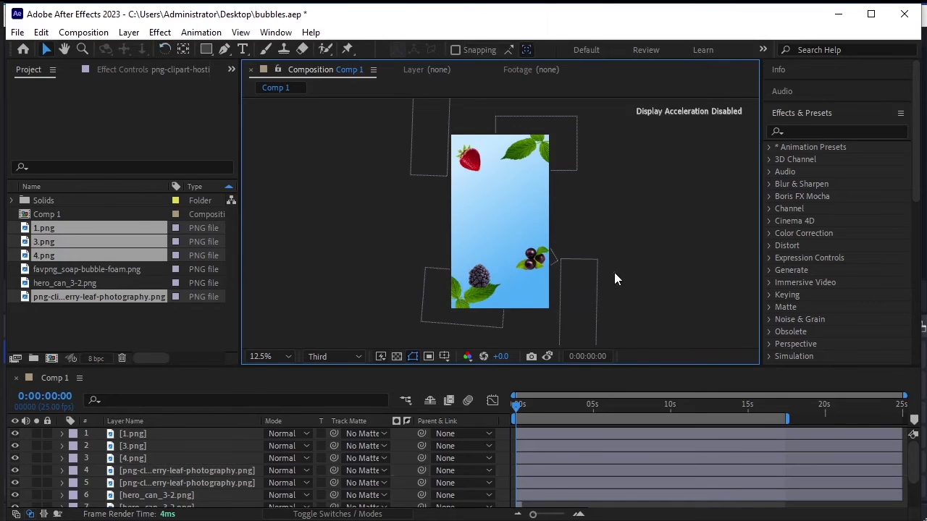
Move the blackberry down onto the lower-left leaf and rotate it to about 14°
left_click(481, 273)
left_click_drag(481, 273, 474, 284)
key("r")
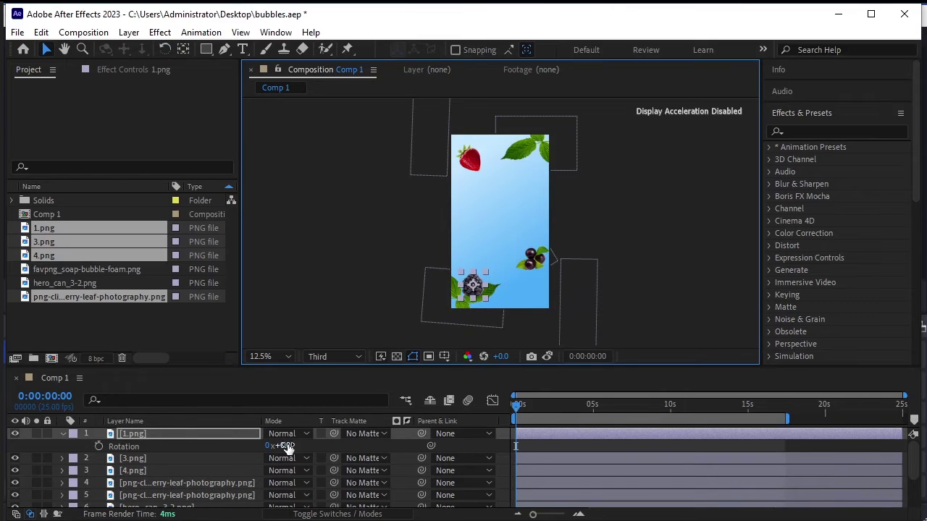
left_click_drag(287, 446, 295, 443)
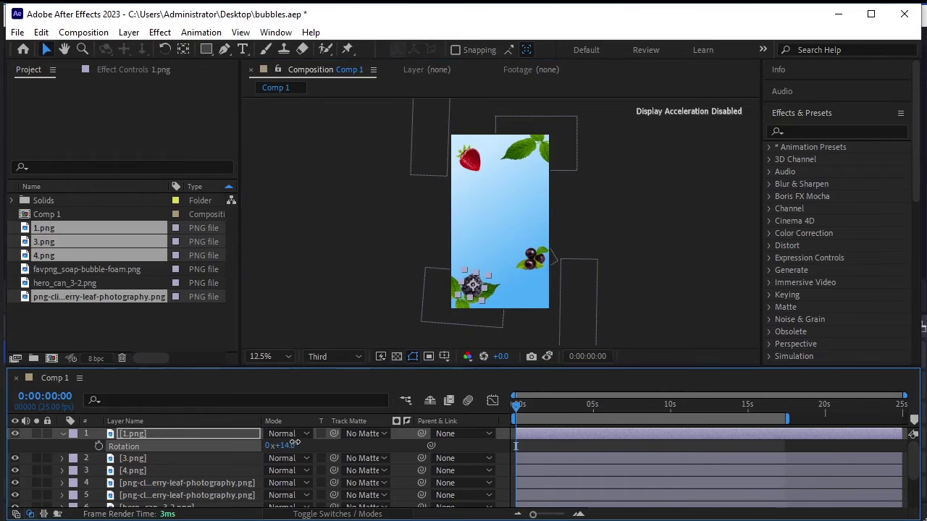
left_click(61, 433)
left_click(364, 293)
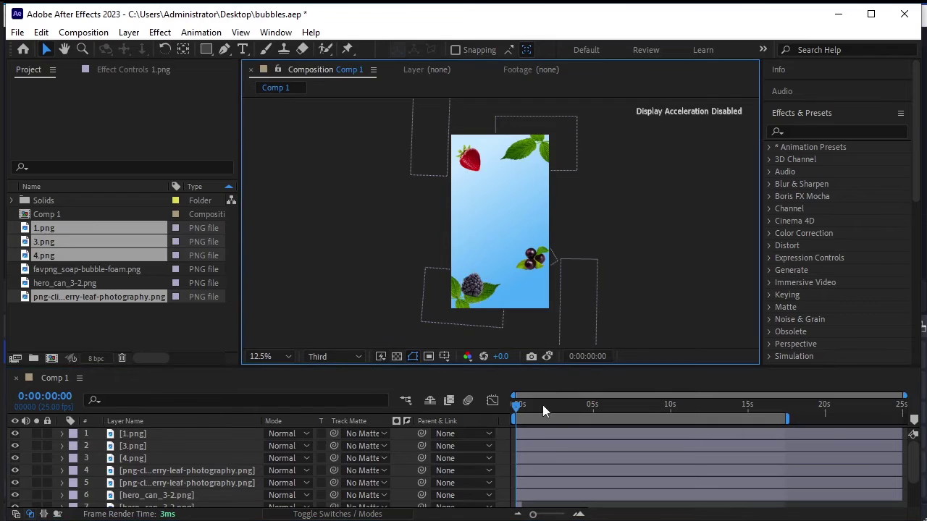
At 0:00:02:17, nudge both leaves outward past the canvas corners and fine-tune the berry cluster and strawberry around the can
left_click_drag(522, 414, 557, 407)
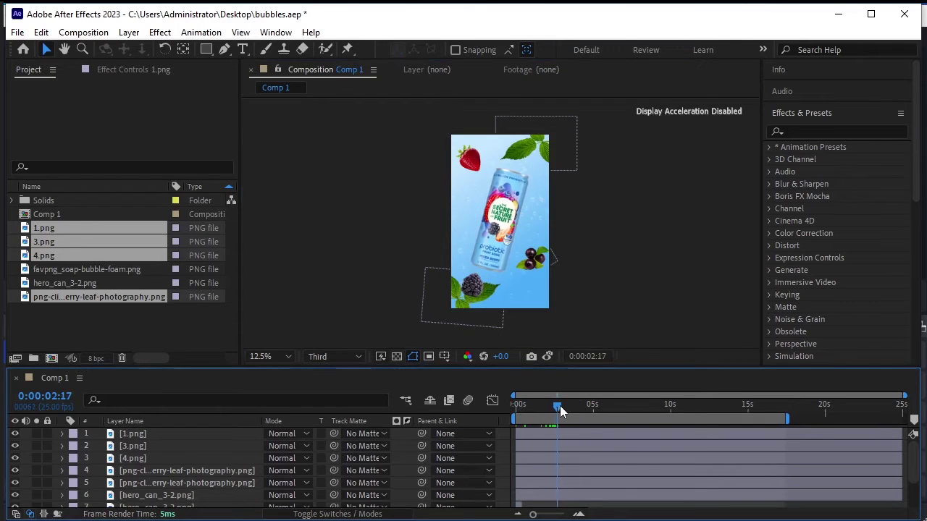
left_click_drag(530, 137, 537, 135)
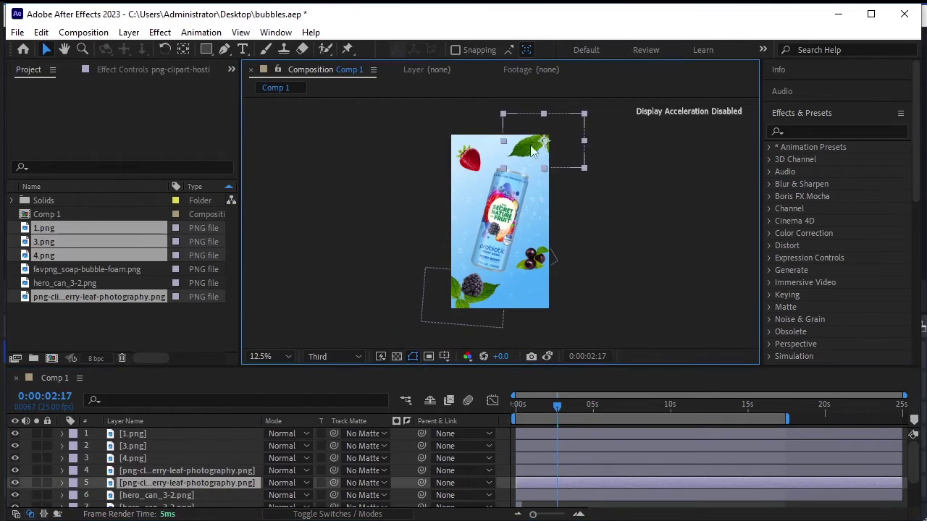
left_click(542, 264)
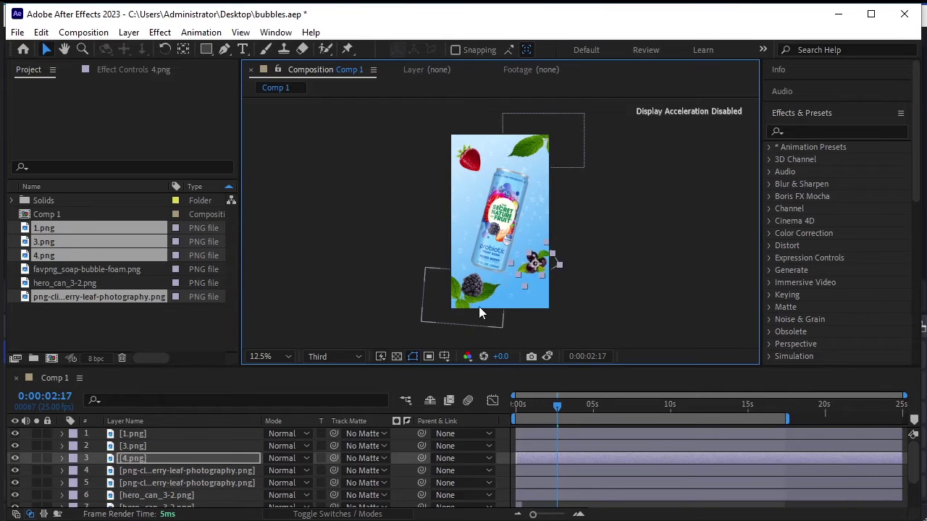
mouse_move(487, 296)
left_mouse_down()
mouse_move(476, 301)
mouse_move(476, 288)
left_mouse_up()
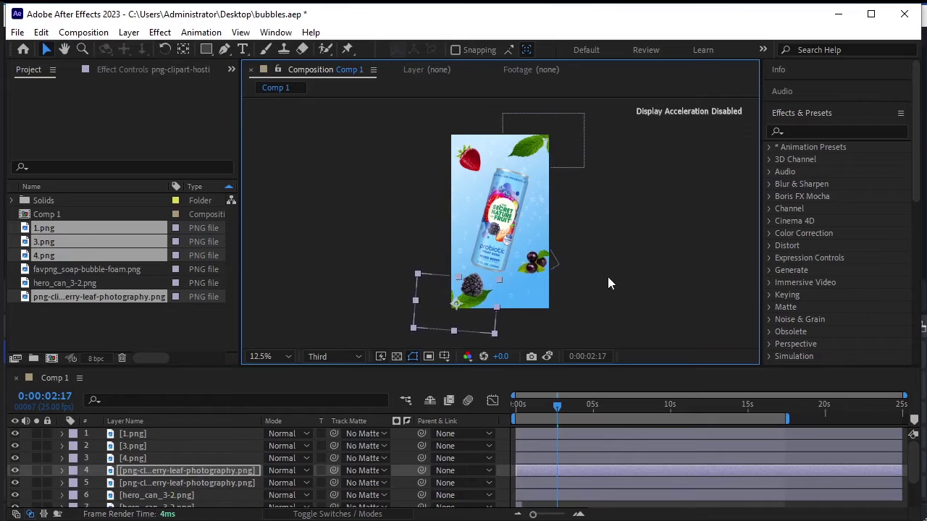
left_click(615, 279)
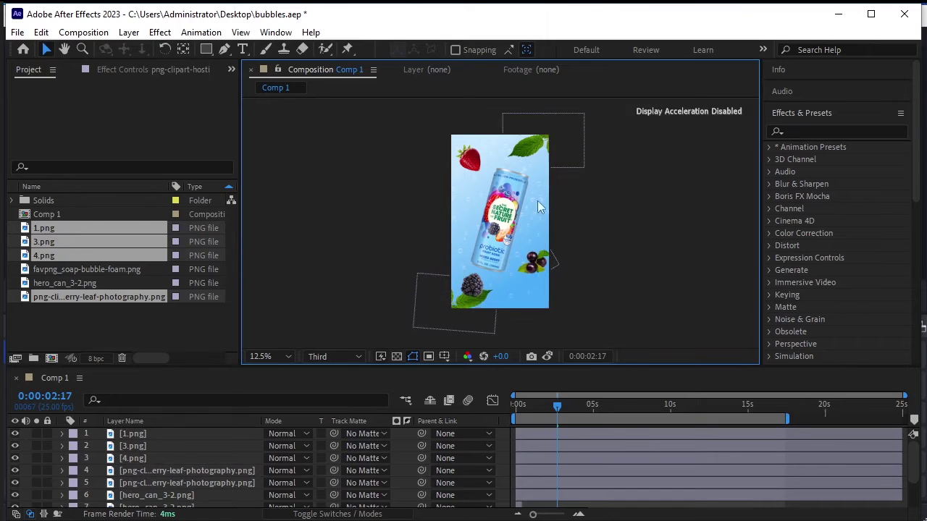
left_click_drag(462, 160, 462, 164)
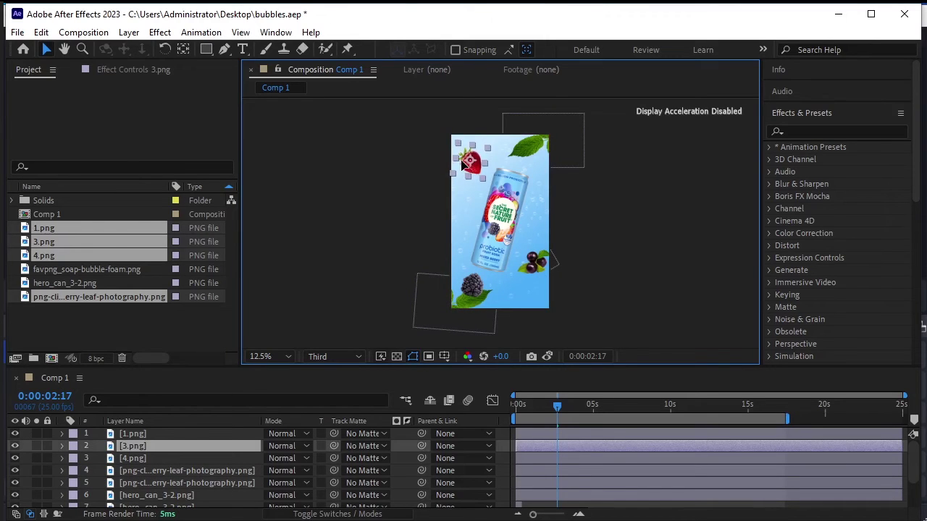
left_click(652, 328)
Pre-compose the three berry layers and two leaf layers into Pre-comp 1, moving all attributes and opening the new composition
left_click(160, 434)
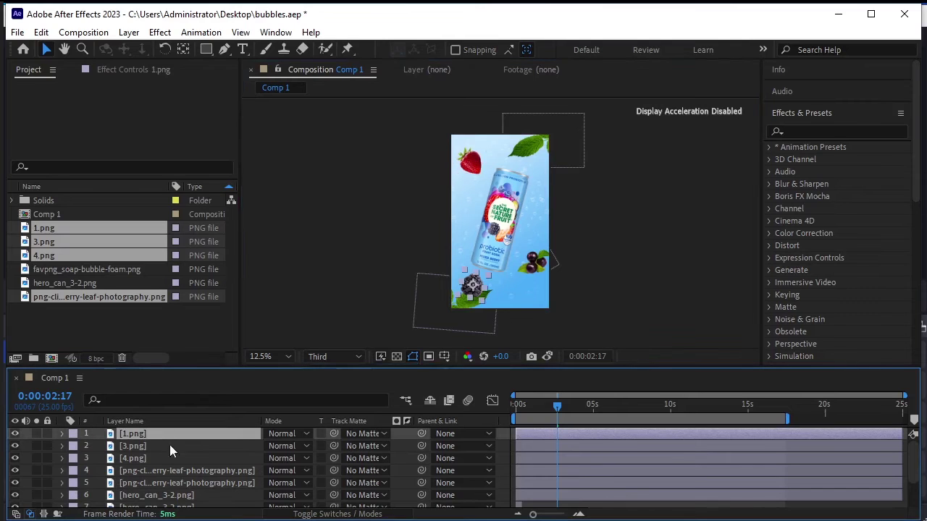
left_click(189, 484, "shift")
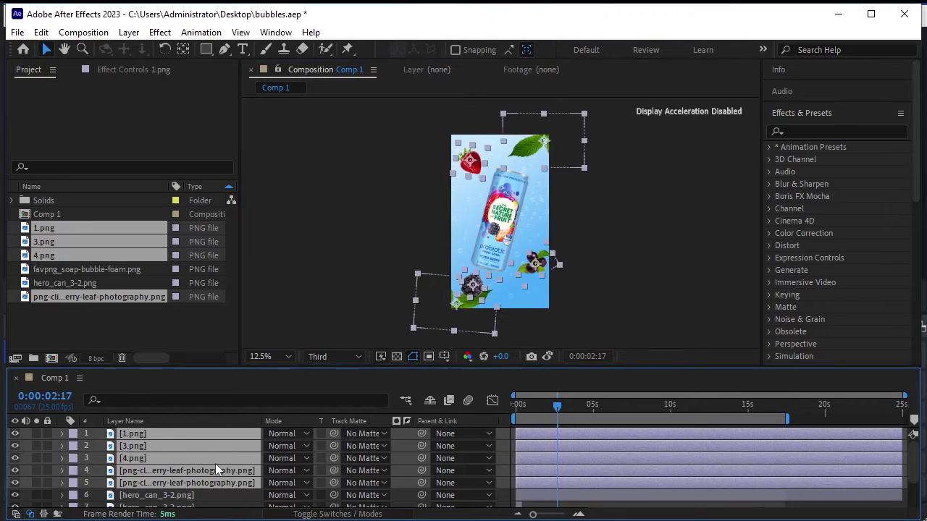
key("ctrl+shift+c")
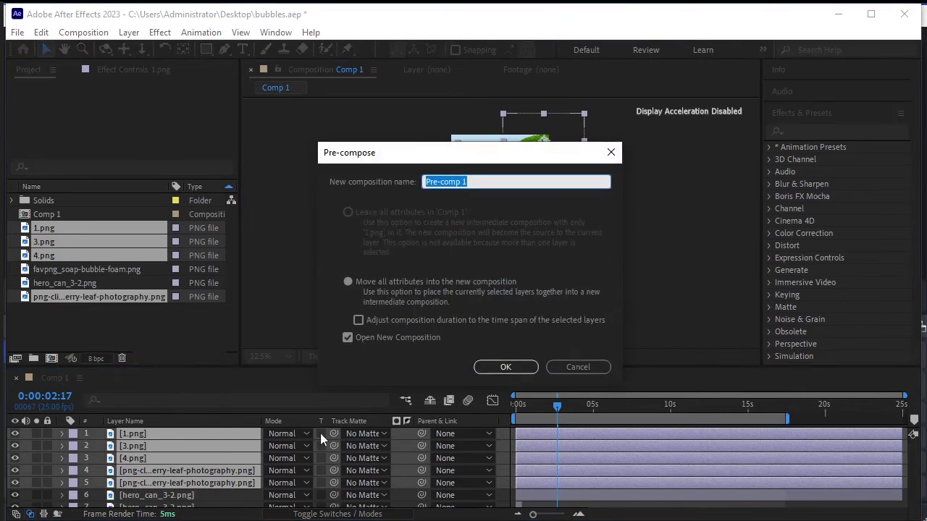
left_click(515, 370)
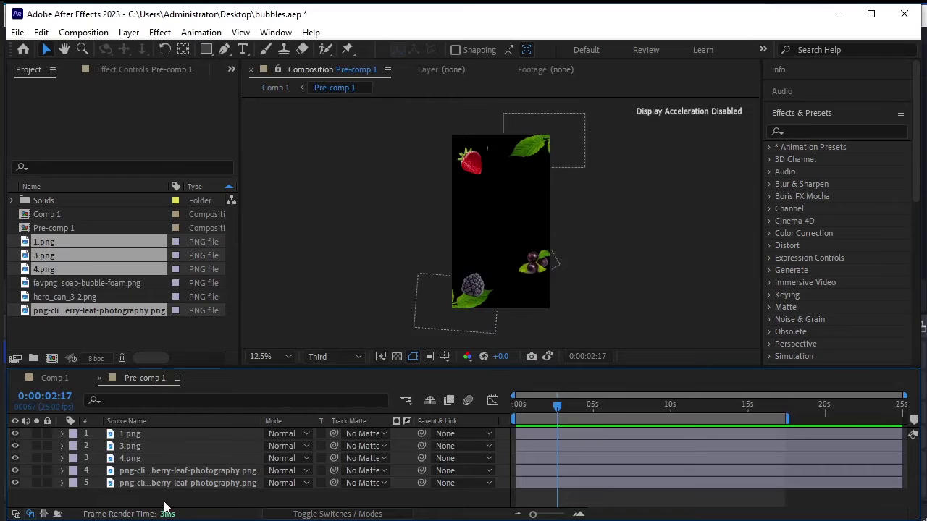
Apply the Wiggle - rotation preset to layer 1.png with Wiggle Speed 0.3 and Wiggle Amount 10°, and preview the motion
left_click(140, 433)
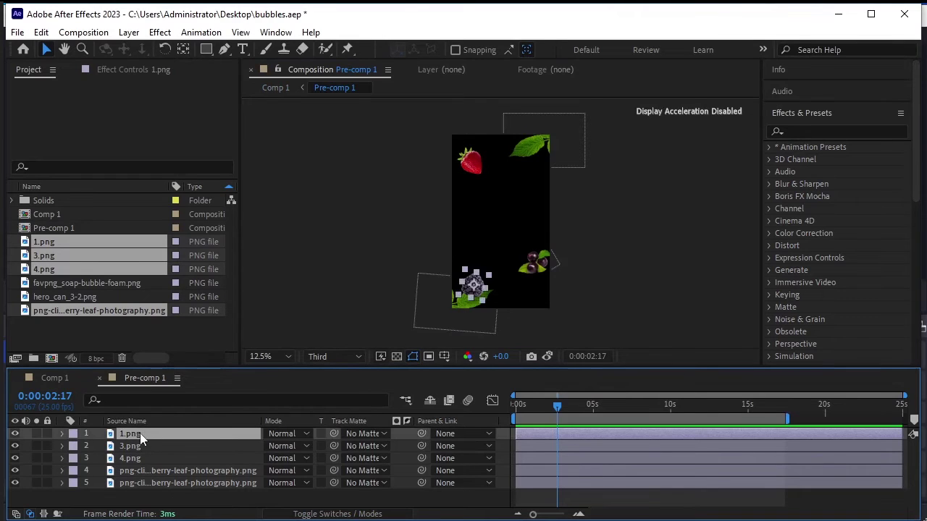
left_click(827, 129)
type("wigg")
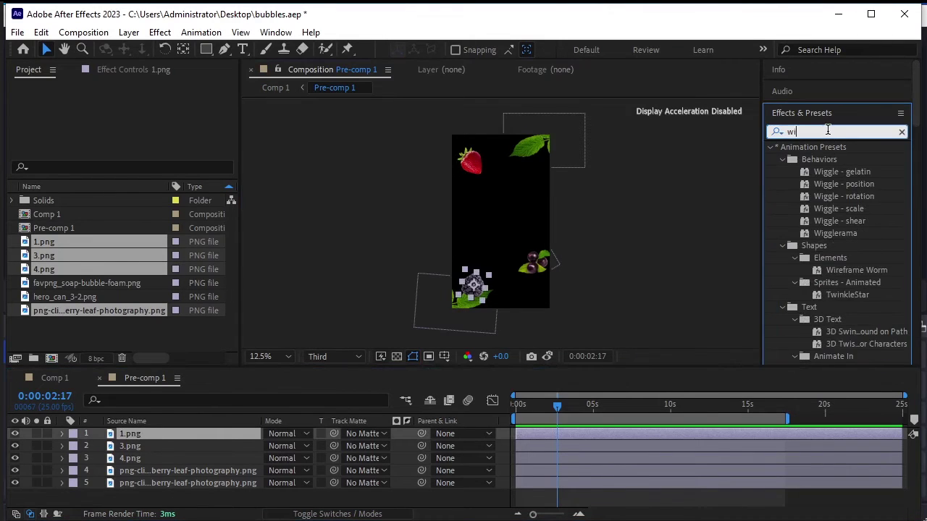
double_click(853, 195)
left_click(140, 112)
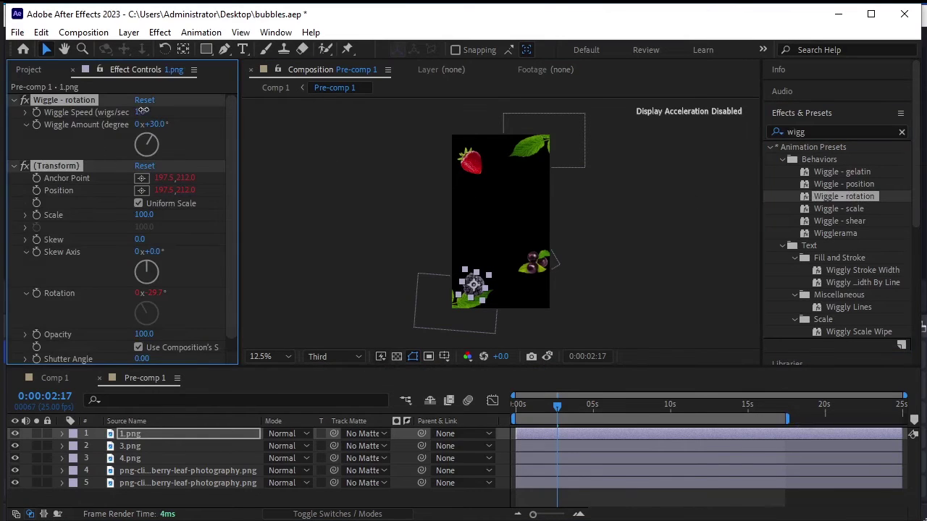
type("0.3")
left_click(103, 224)
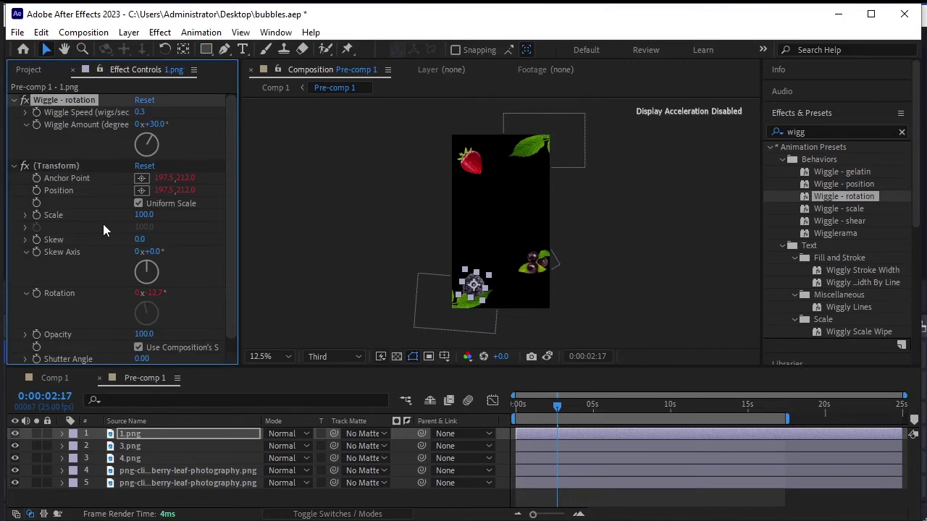
left_click(160, 125)
key("Return")
left_click(631, 287)
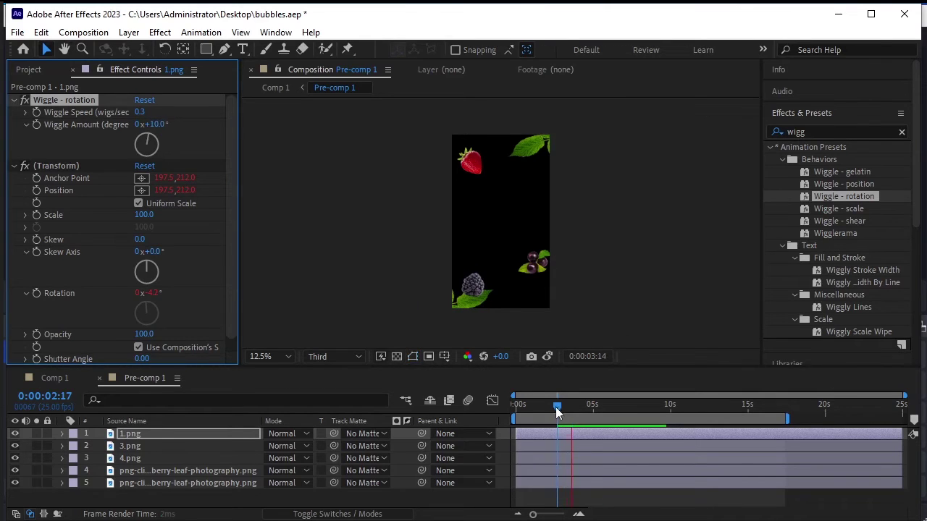
Preview the blackberry's rotation wiggle in Pre-comp 1 from the first frame
left_click_drag(556, 404, 433, 416)
key("space")
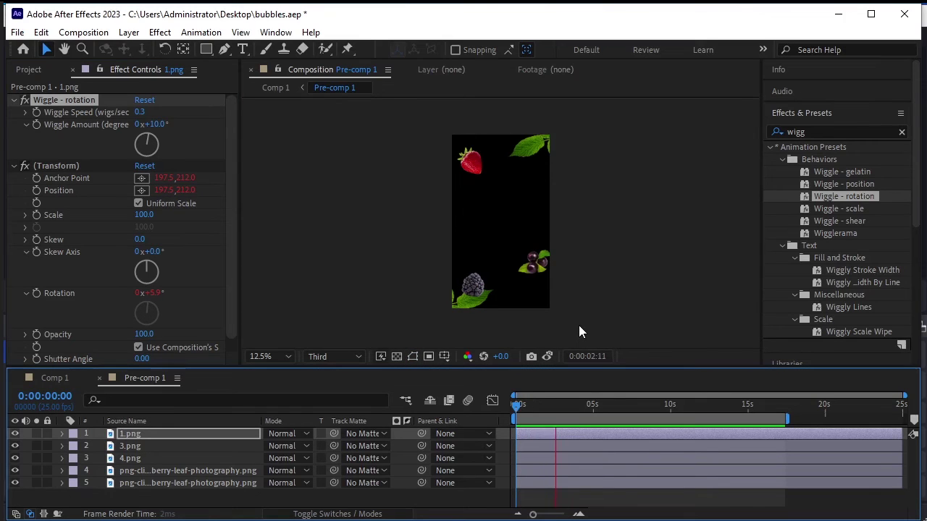
key("space")
left_click_drag(580, 405, 540, 406)
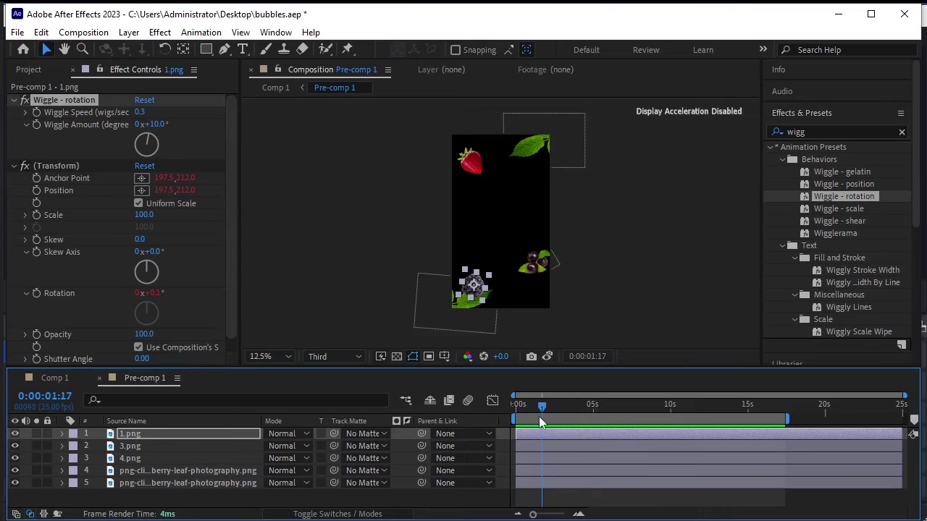
Apply the Wiggle - position preset to 1.png with Wiggle Speed 0.5 and Wiggle Amount 20 pixels, and preview it from the start
double_click(857, 183)
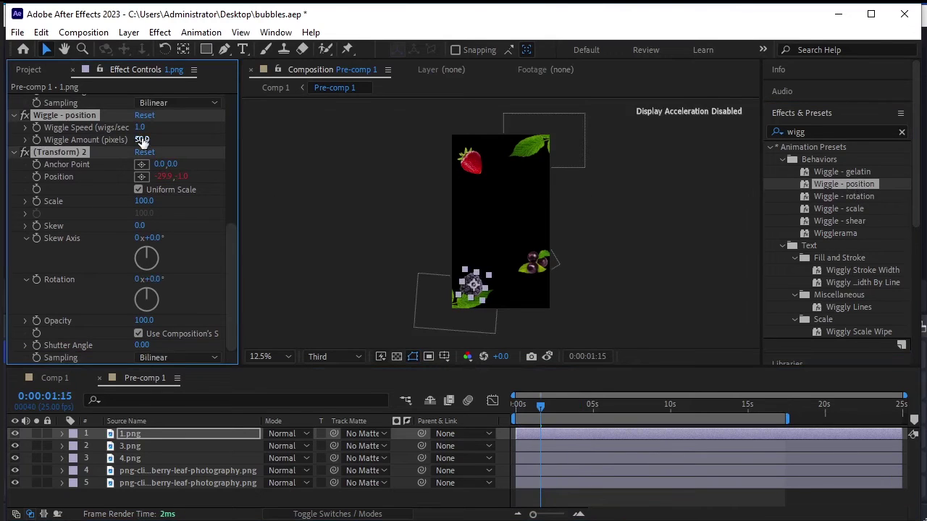
left_click(140, 127)
type("0")
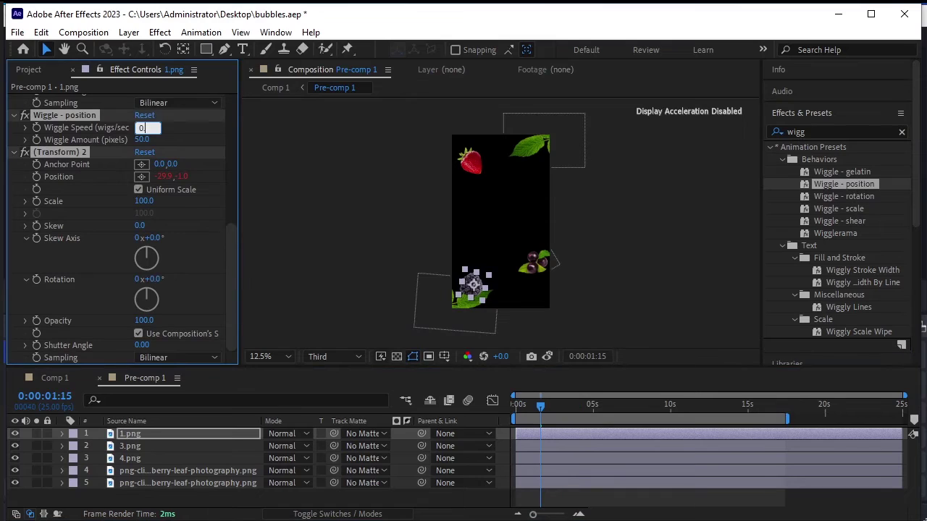
type(".5")
key("Return")
left_click_drag(144, 140, 134, 146)
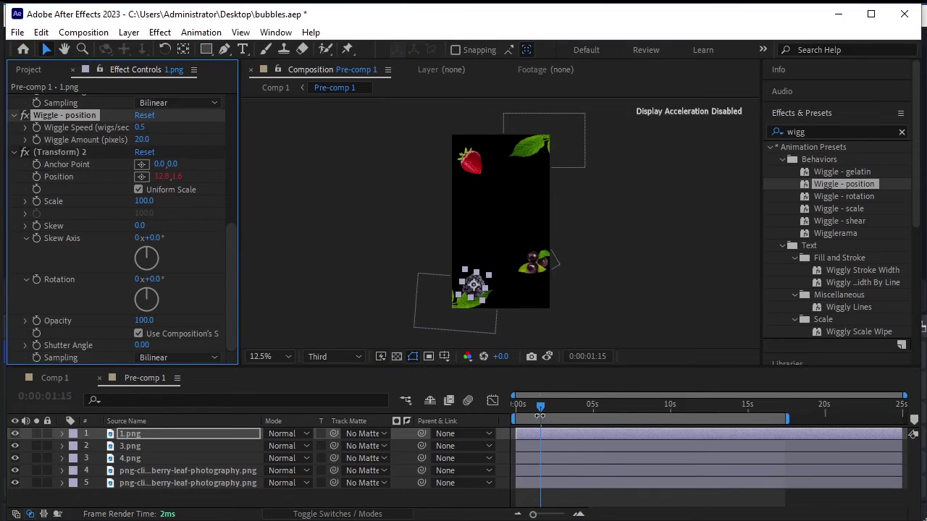
left_click_drag(539, 417, 499, 409)
left_click(682, 260)
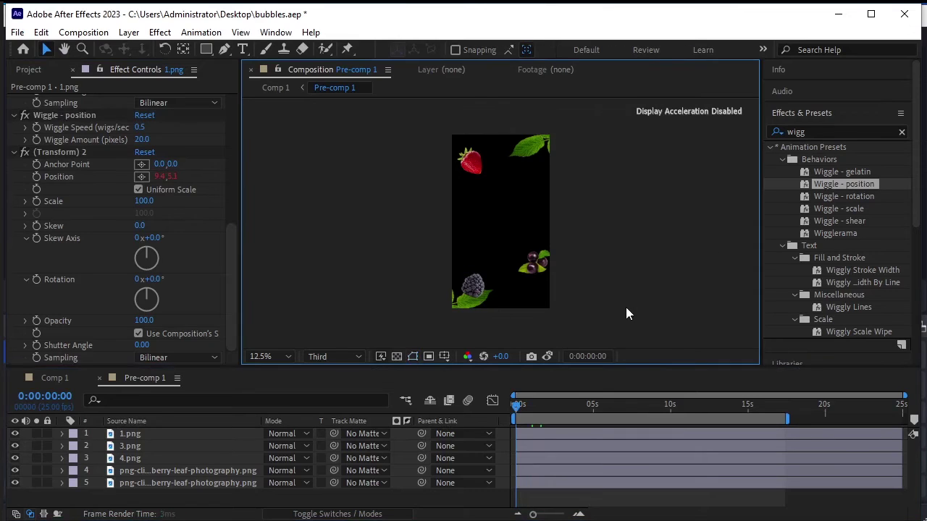
key("space")
key("period")
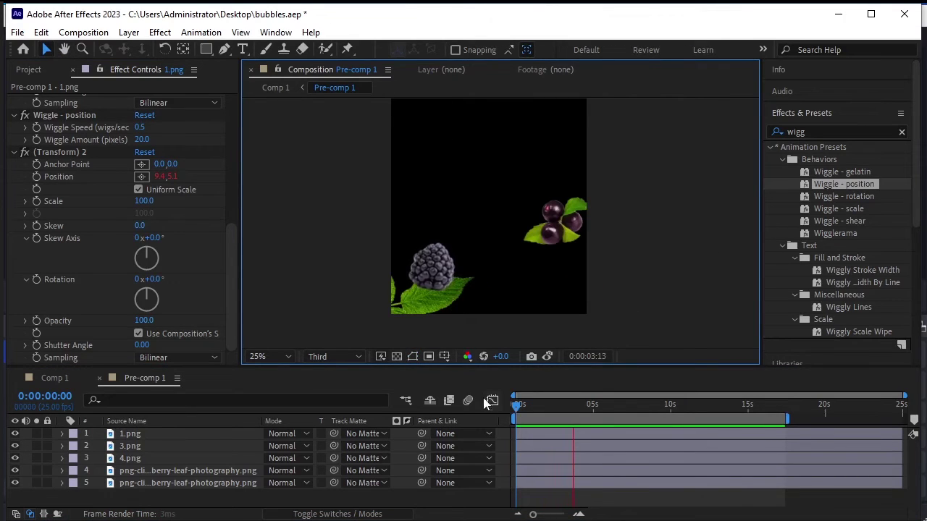
key("space")
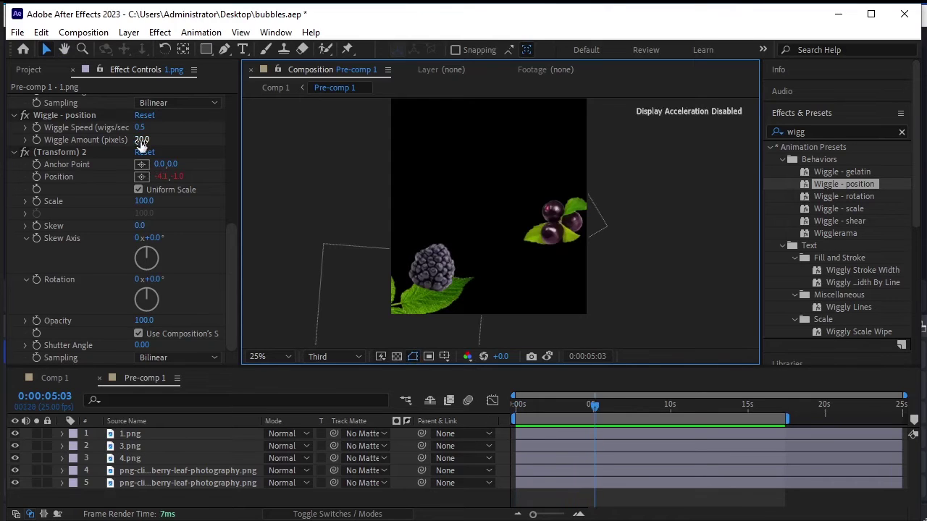
Set the blackberry's Wiggle - position amount to 33 pixels and preview the motion from the first frame
left_click_drag(142, 140, 184, 188)
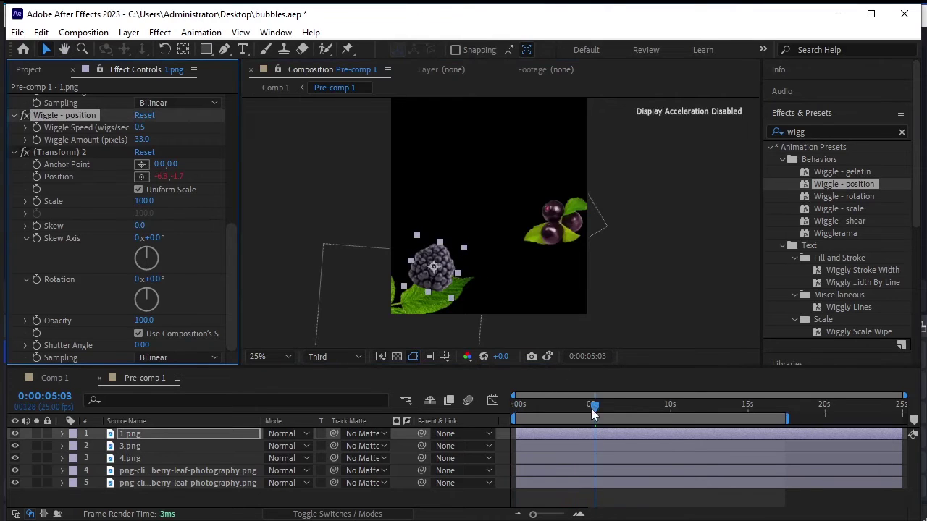
left_click_drag(590, 408, 516, 408)
key("space")
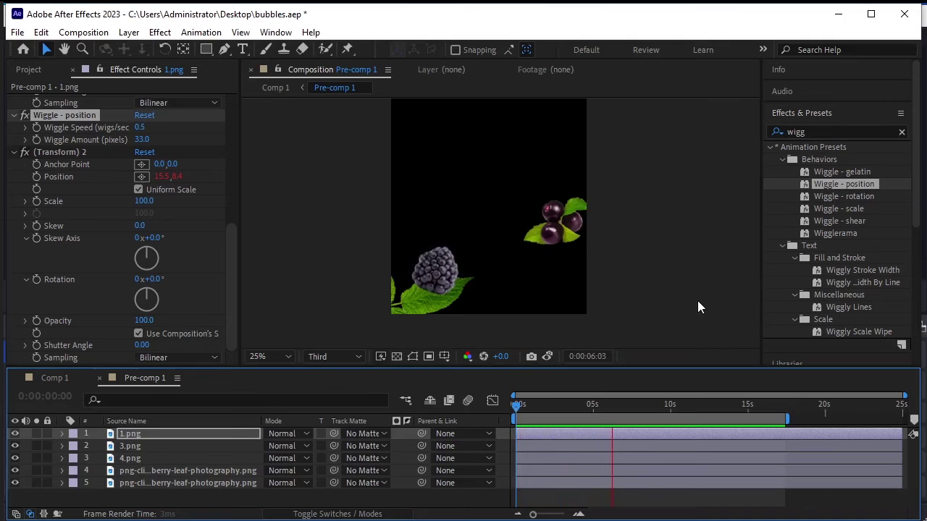
key("space")
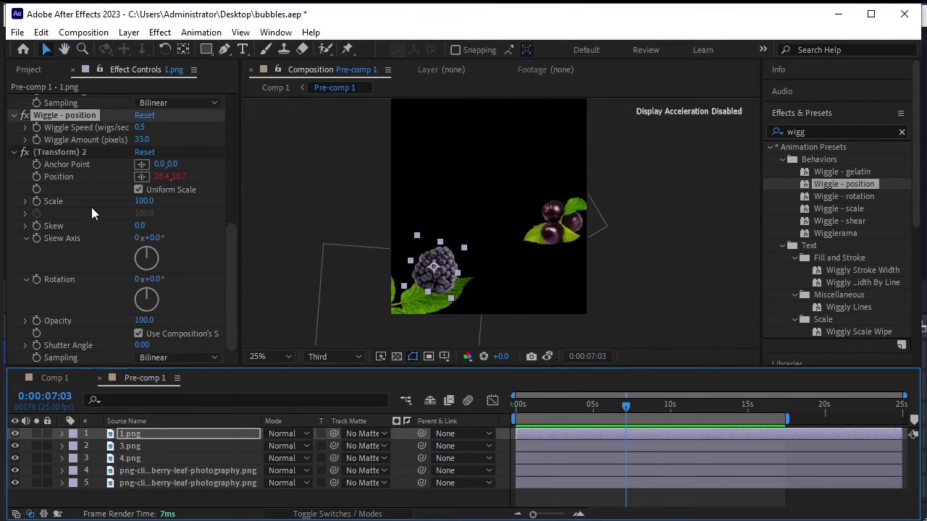
Copy all wiggle and transform effects from 1.png and paste them onto 3.png, 4.png and both leaf layers
scroll(81, 142, "up", 5)
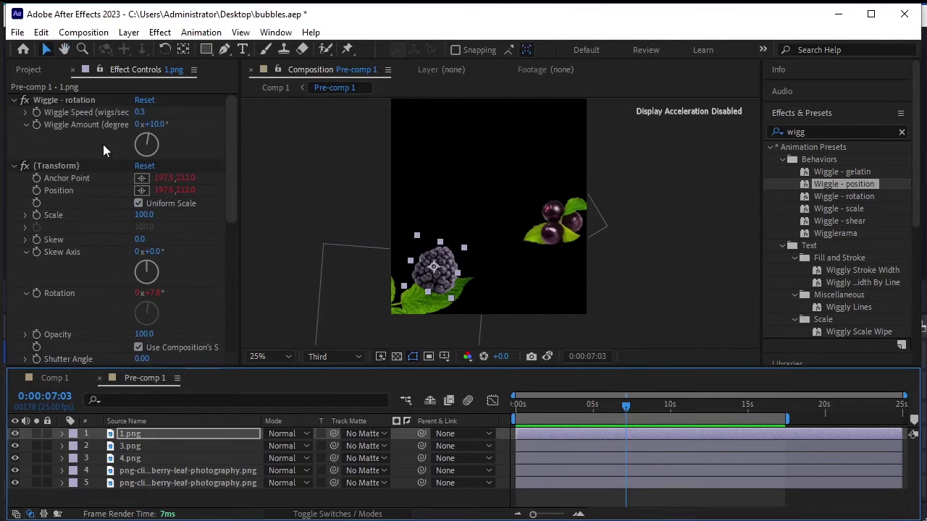
left_click(96, 102)
scroll(123, 174, "down", 5)
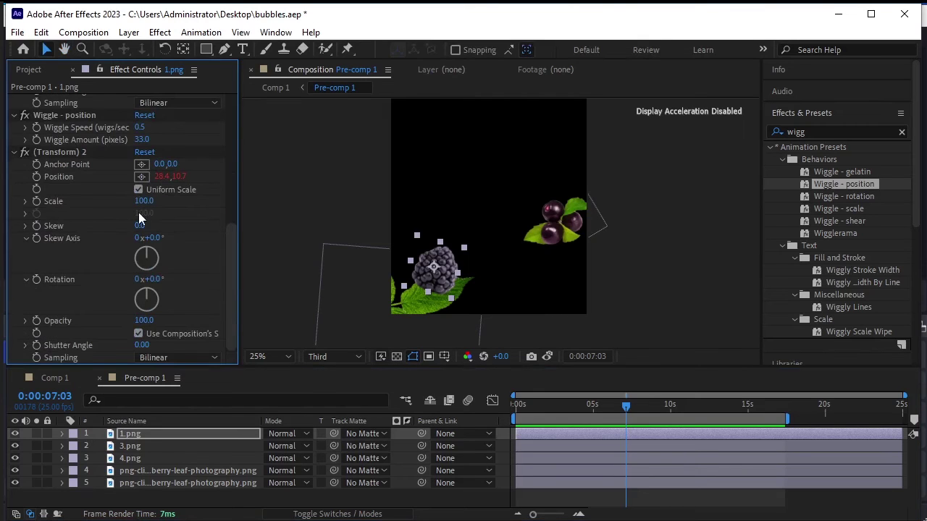
left_click(81, 155, "shift")
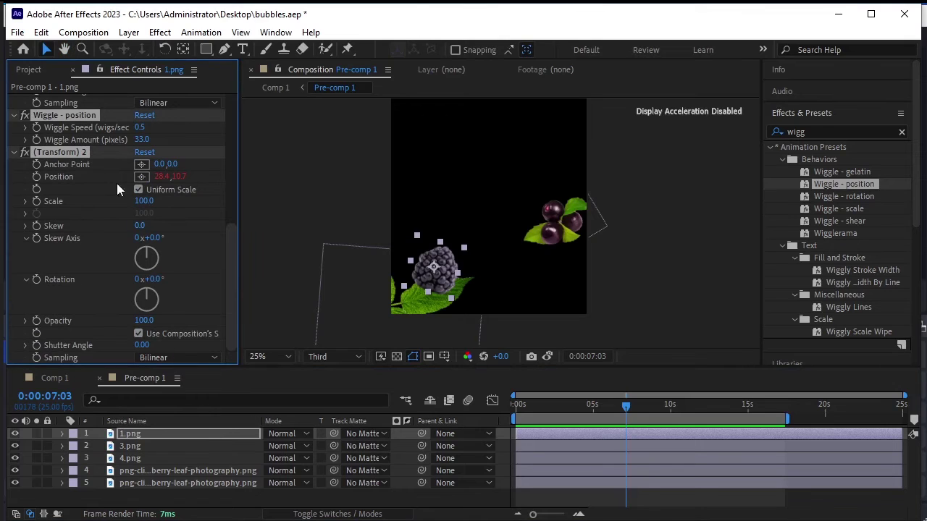
left_click(171, 445)
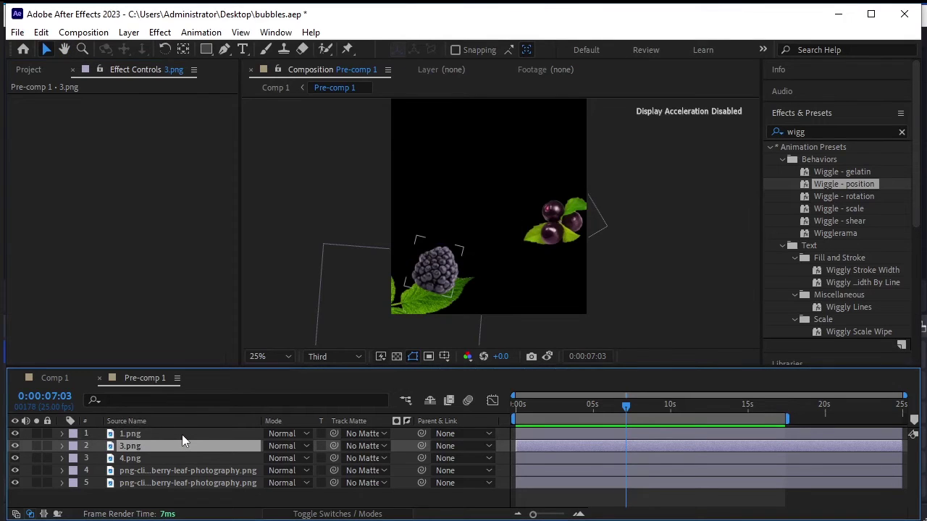
left_click(162, 461)
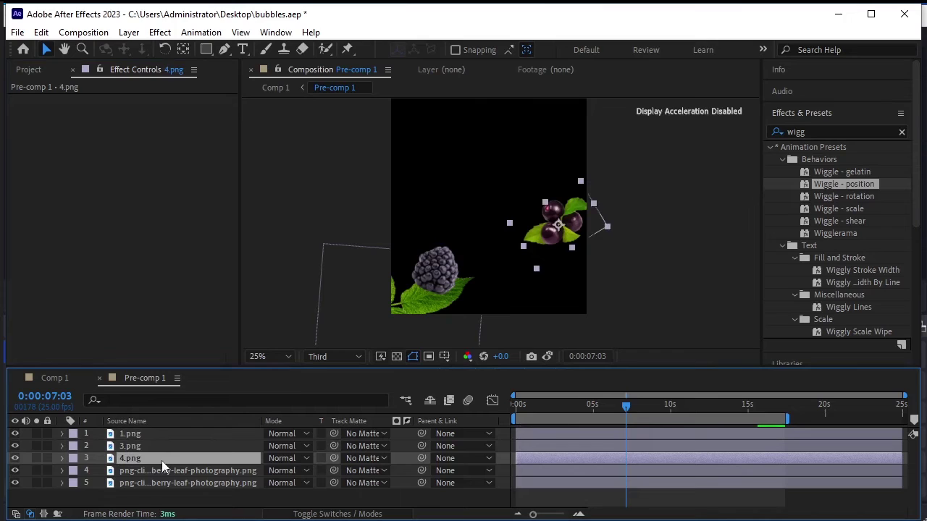
left_click(161, 470)
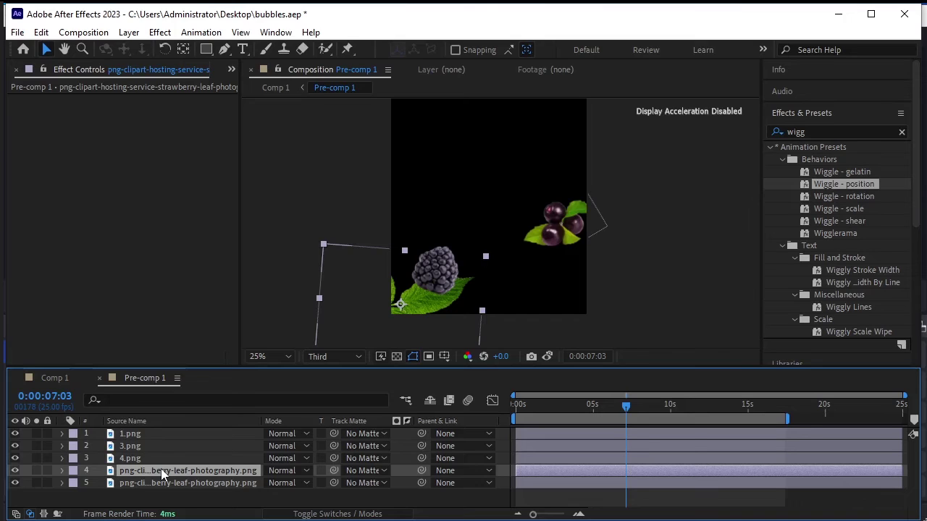
left_click(157, 483)
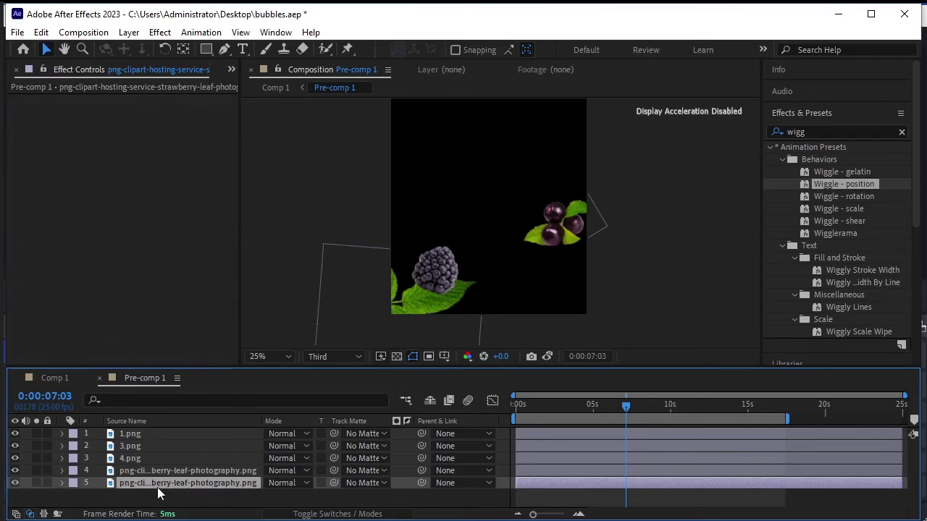
Fit Pre-comp 1 in the viewer and preview all wiggling berries and leaves from the first frame
left_click(258, 357)
left_click(290, 268)
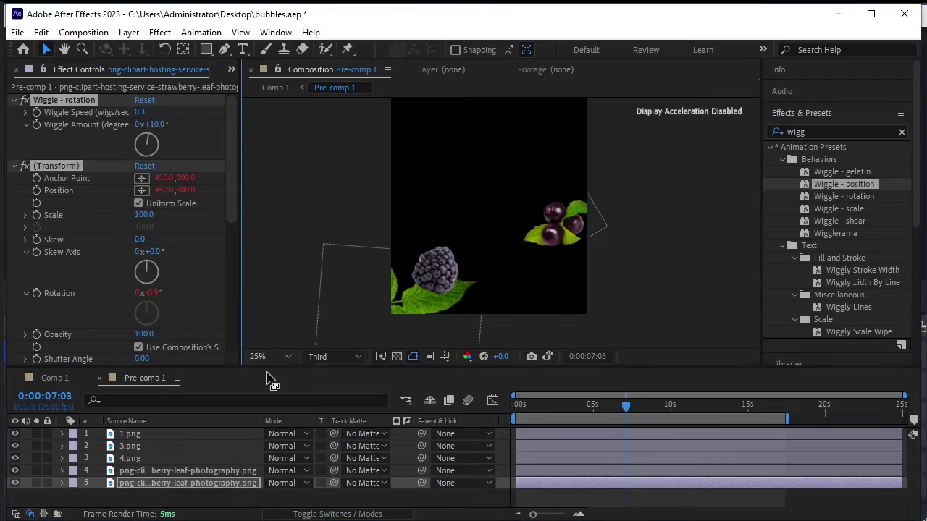
left_click(631, 407)
key("Home")
left_click(379, 500)
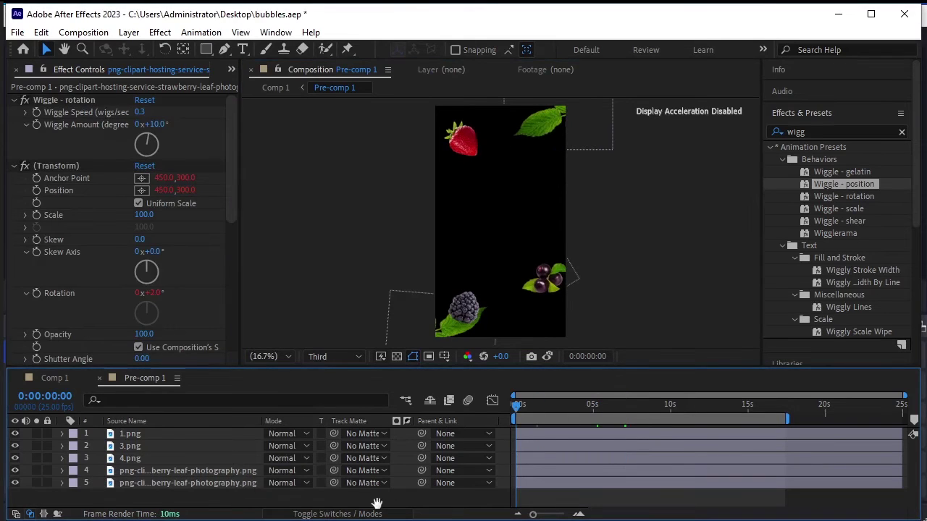
key("space")
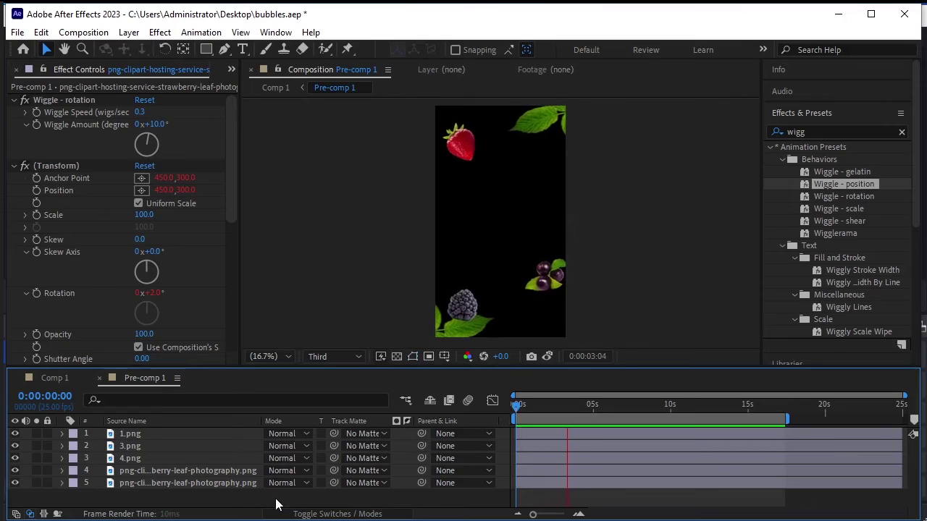
Around 0:00:02:14, apply Gaussian Blur to the lower-left leaf layer and raise its Blurriness to soften the leaf
left_click_drag(583, 407, 555, 408)
left_click(800, 133)
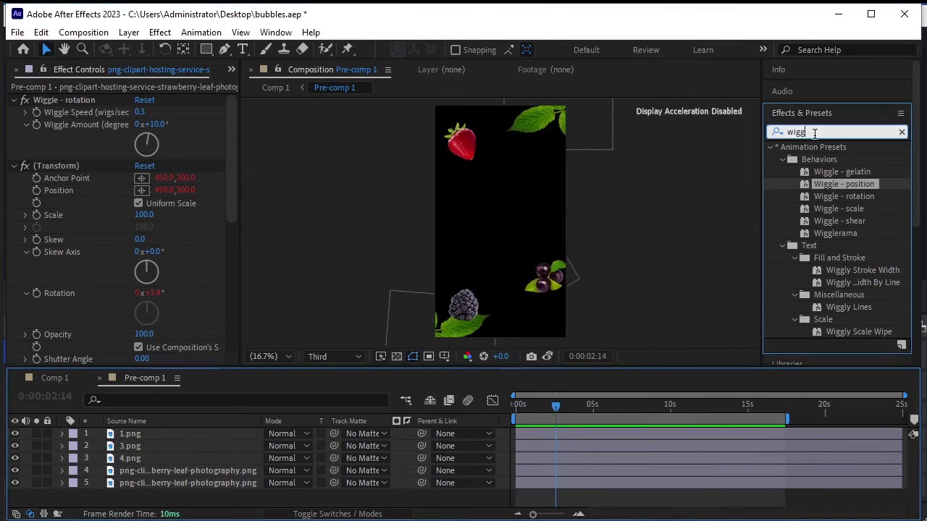
left_click(158, 480)
left_click(164, 471)
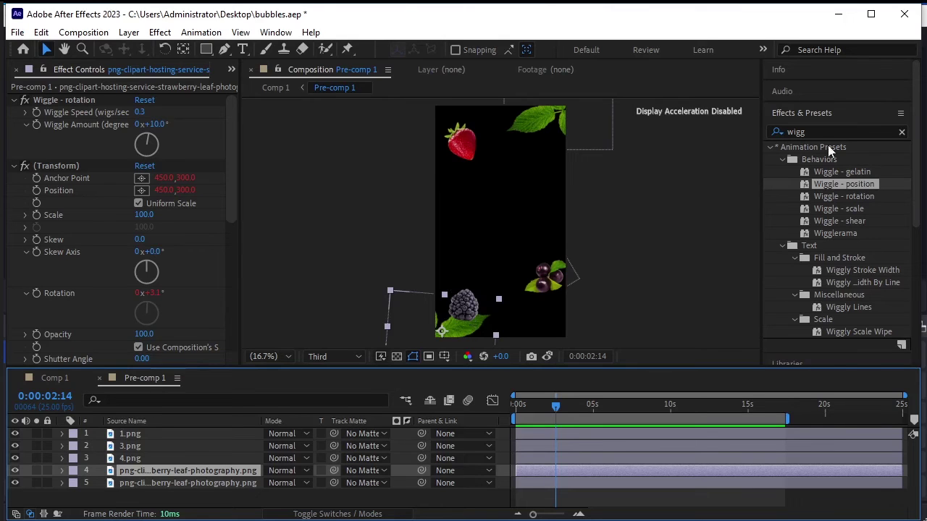
left_click(764, 132)
type("gauss")
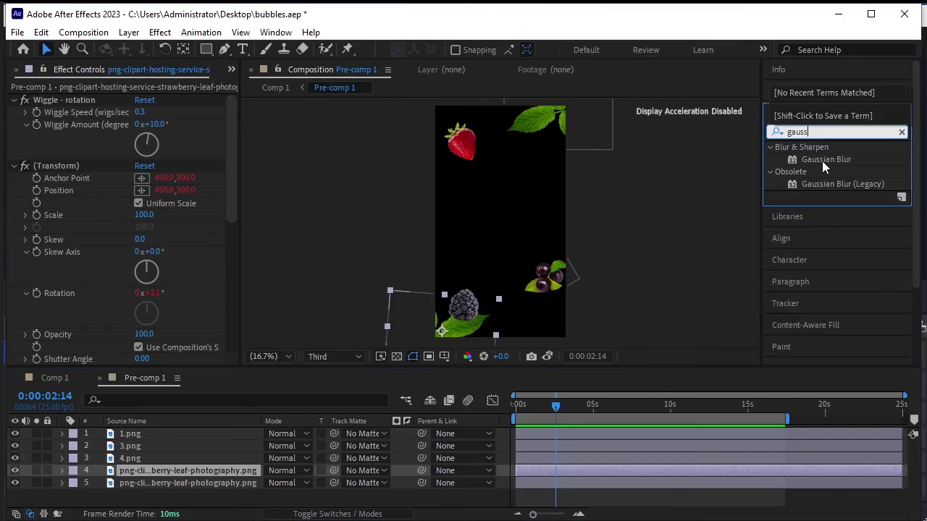
double_click(821, 161)
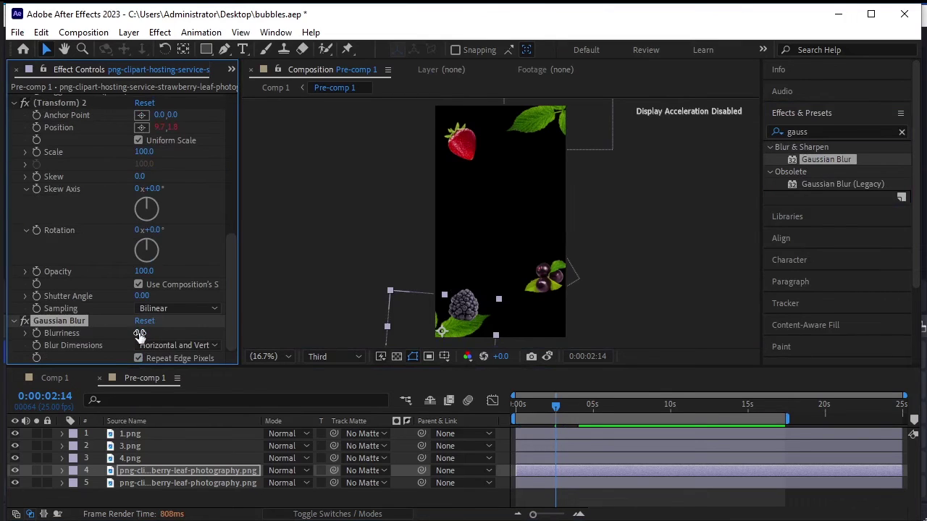
left_click_drag(139, 333, 241, 331)
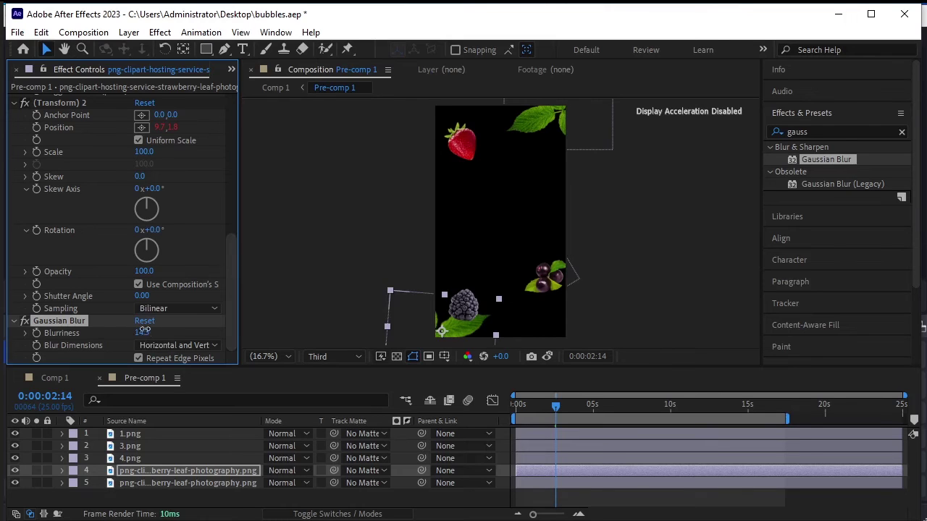
left_click_drag(185, 332, 229, 328)
Apply Gaussian Blur to berry cluster 4.png with Blurriness 30.5, and preview Pre-comp 1 from the start
left_click(546, 279)
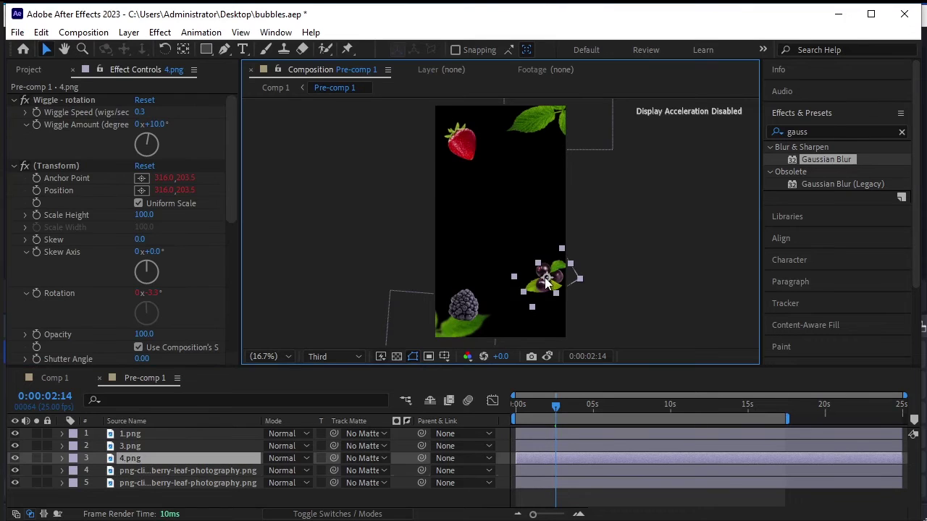
double_click(817, 159)
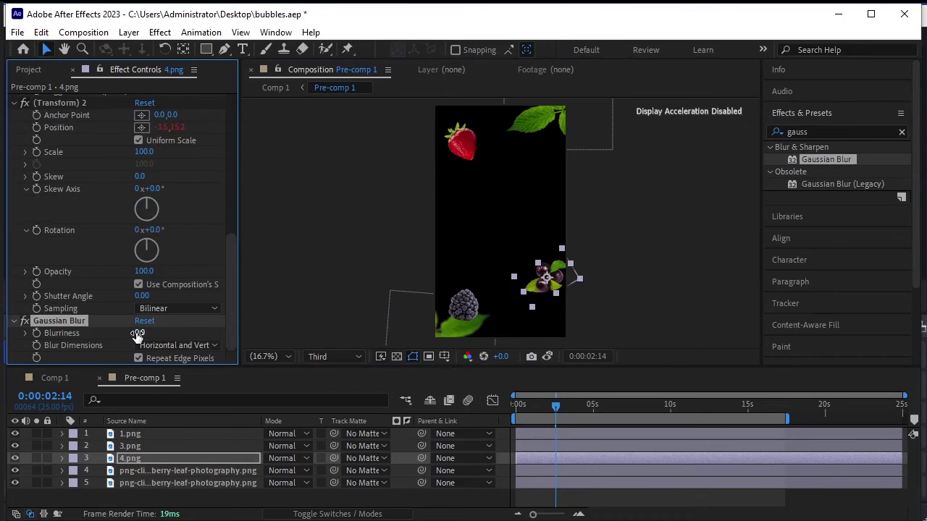
left_click_drag(137, 334, 206, 331)
left_click(305, 303)
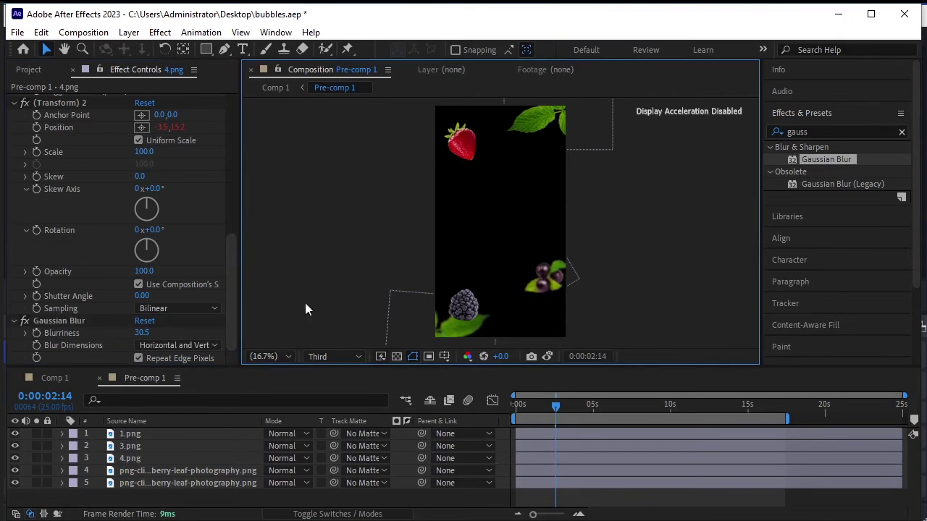
left_click(556, 407)
key("space")
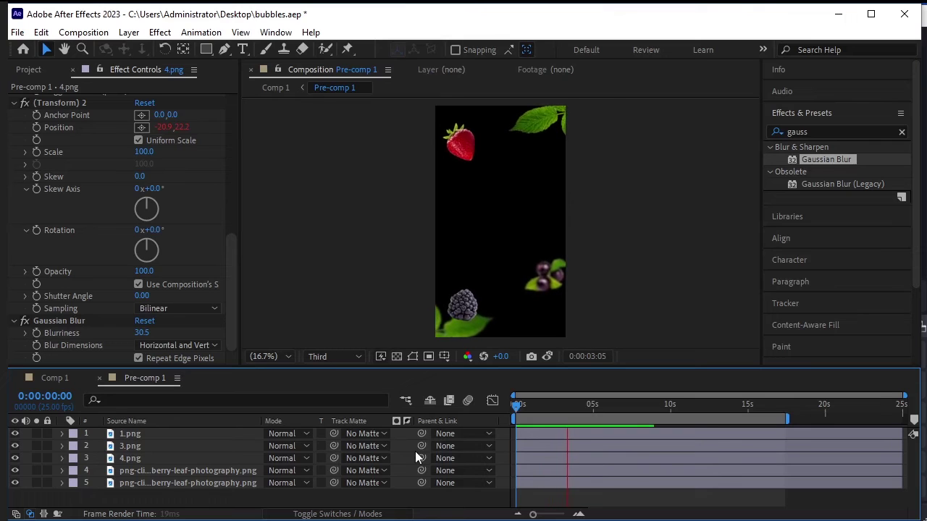
key("space")
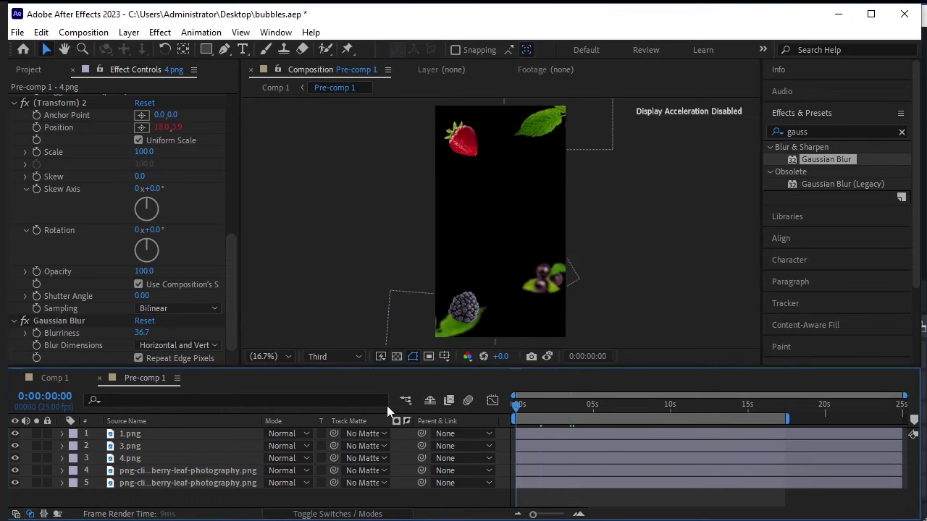
Return to Comp 1, preview the can with the wiggling fruit, and move back to the first frame
left_click(50, 377)
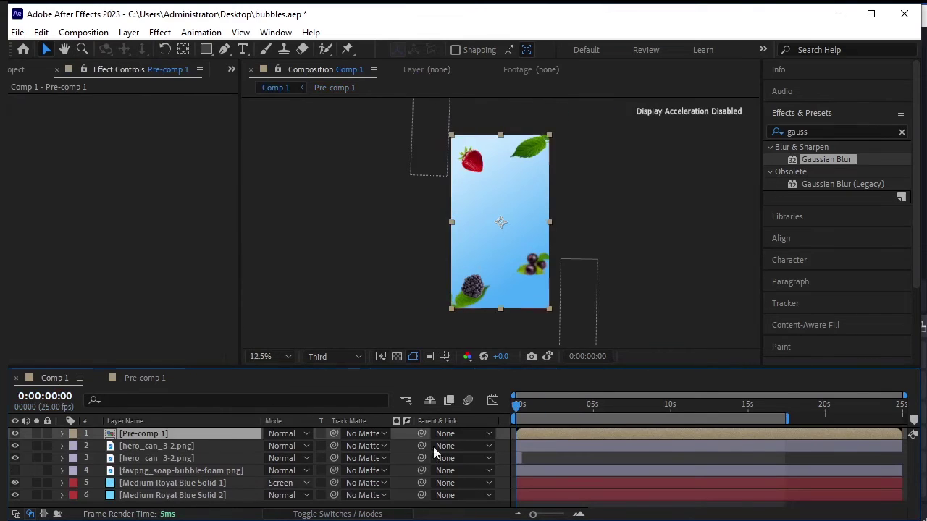
left_click(659, 255)
key("space")
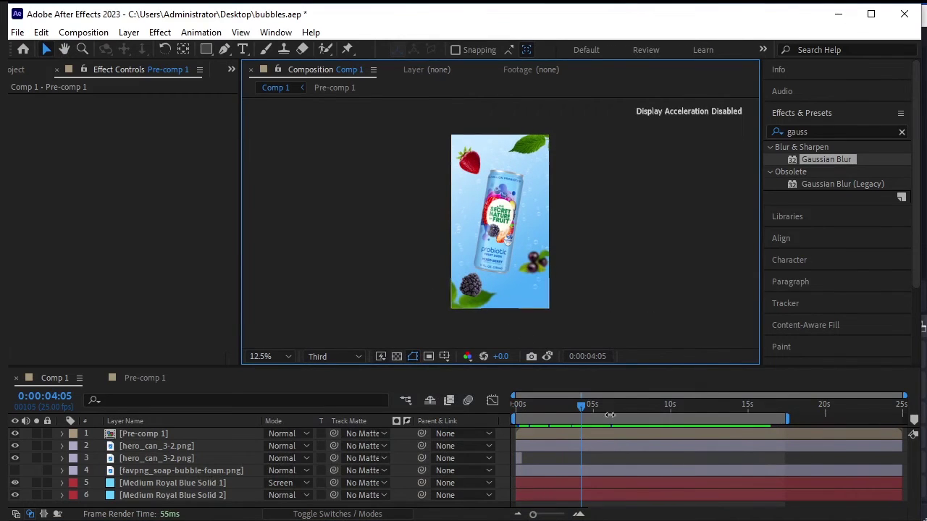
left_click(561, 407)
left_click_drag(548, 407, 411, 416)
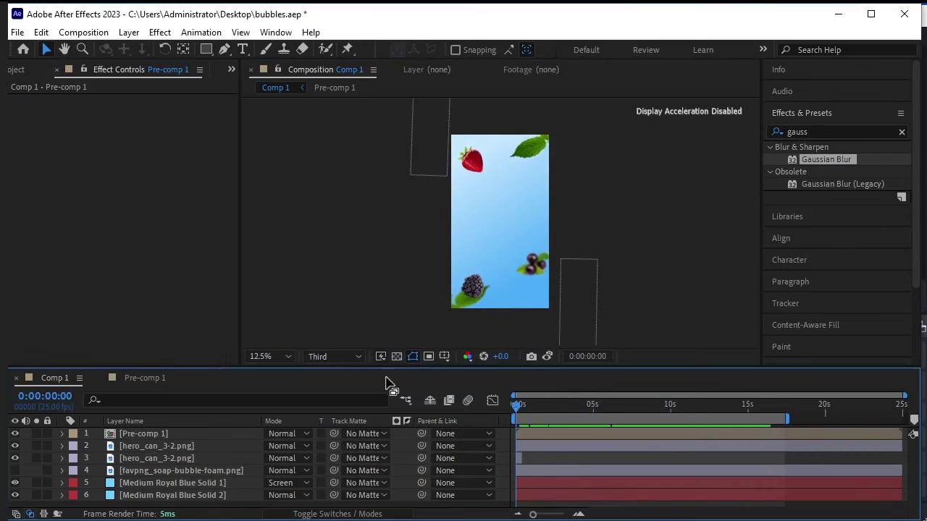
Save the project and add the white text "Summer Sizzle" to Comp 1, broken into two lines
left_click(243, 50)
key("ctrl+s")
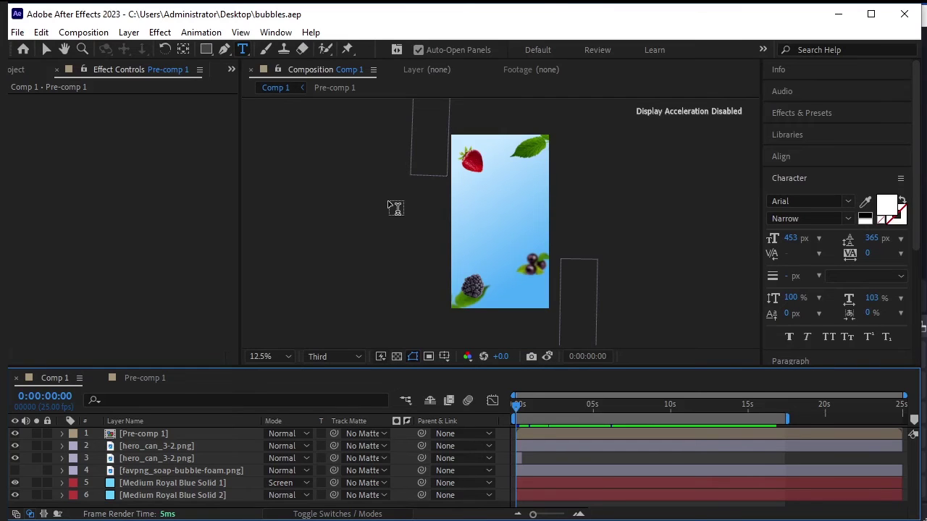
left_click(477, 206)
left_click(468, 196)
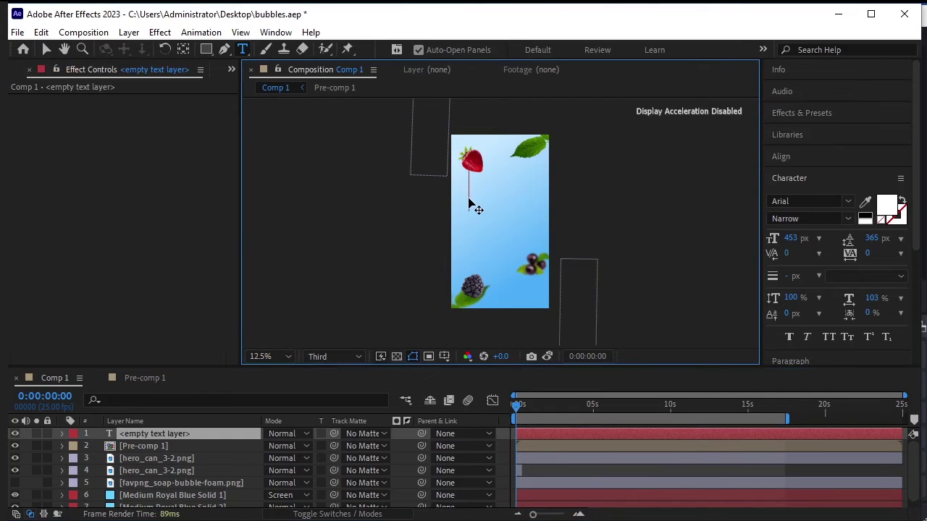
type("Summer Sizzle")
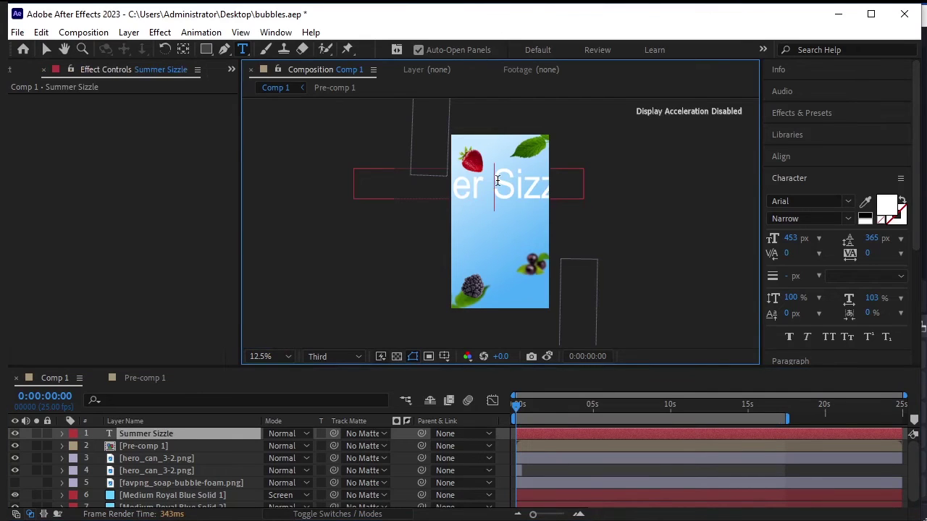
key("Return")
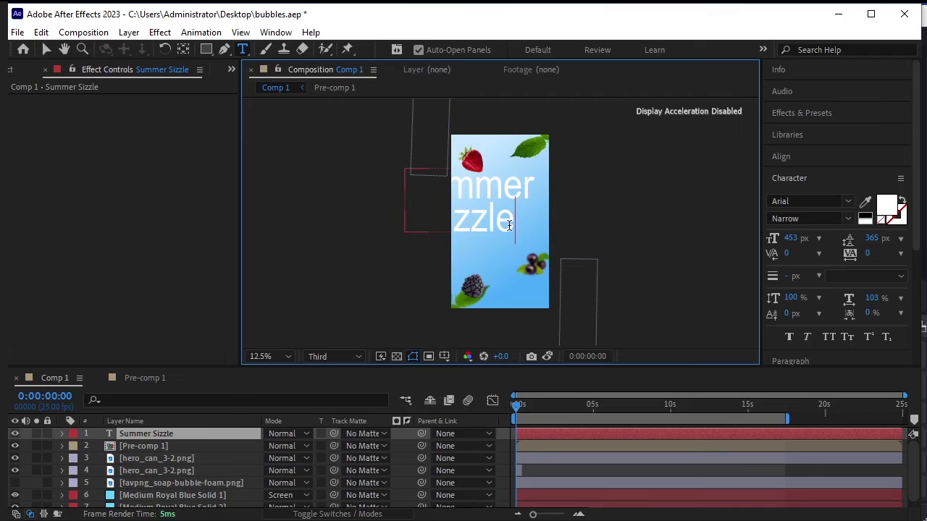
Set the whole Summer Sizzle text to 359 px in the Bebas font
left_click_drag(516, 223, 393, 182)
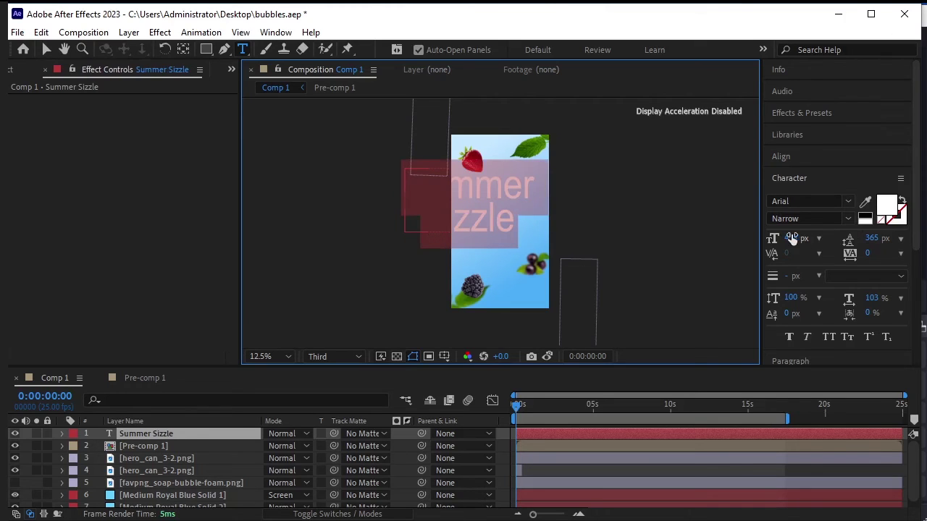
left_click_drag(792, 238, 734, 240)
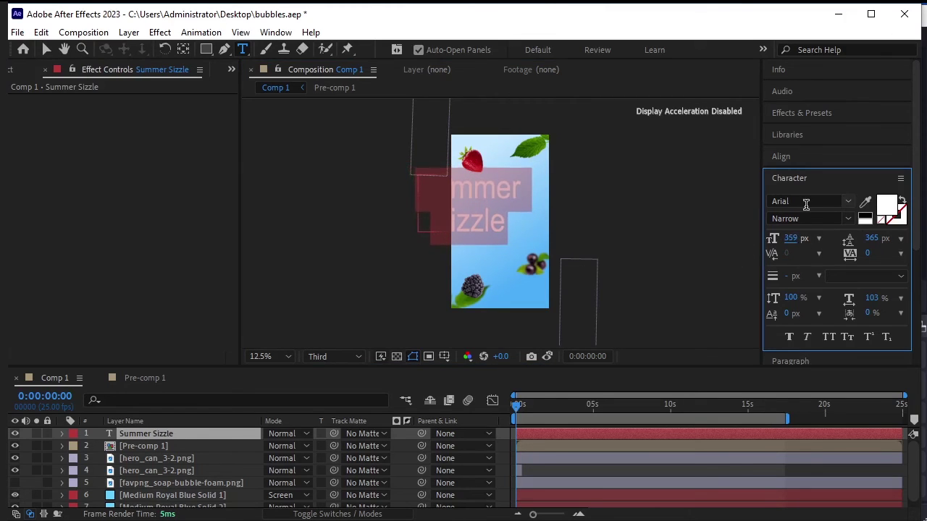
left_click(805, 202)
type("be")
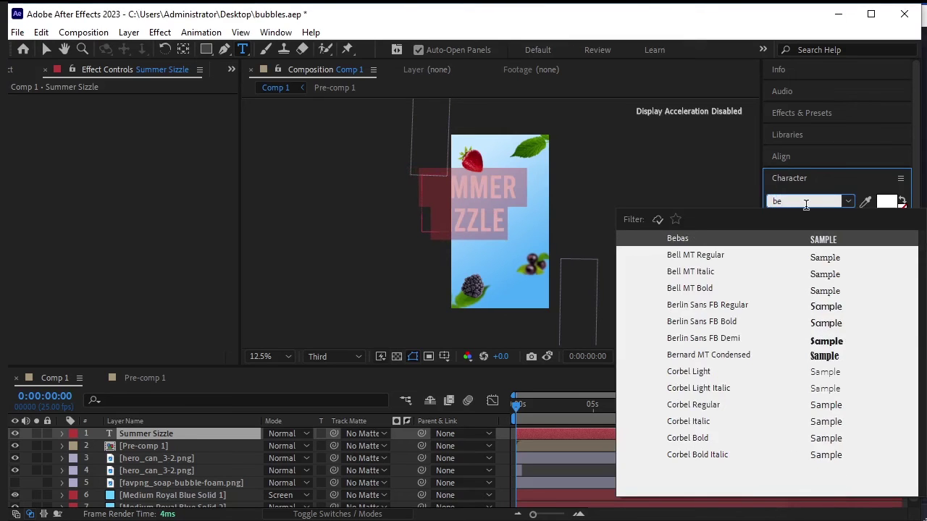
type("bas")
left_click(818, 243)
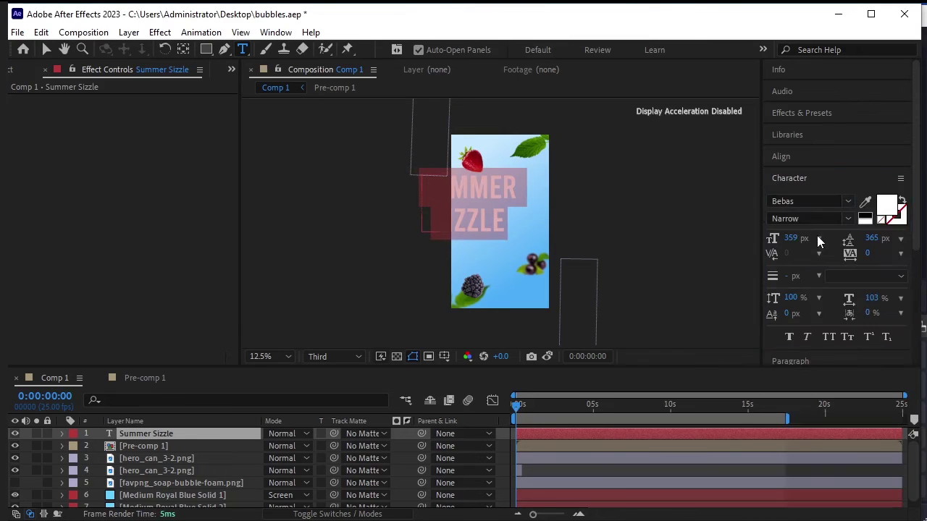
Center the Summer Sizzle text horizontally and vertically in the composition, and set its leading to 298 px
left_click(797, 157)
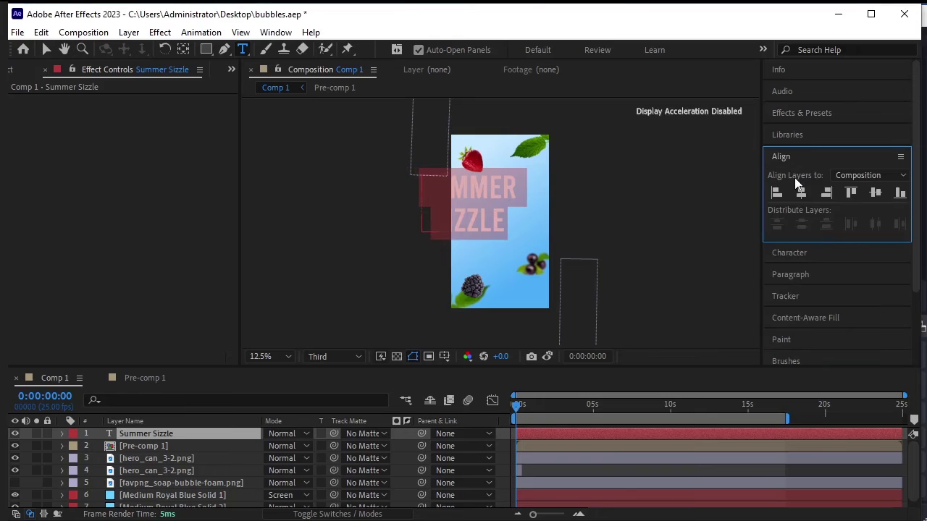
left_click(801, 193)
left_click(874, 192)
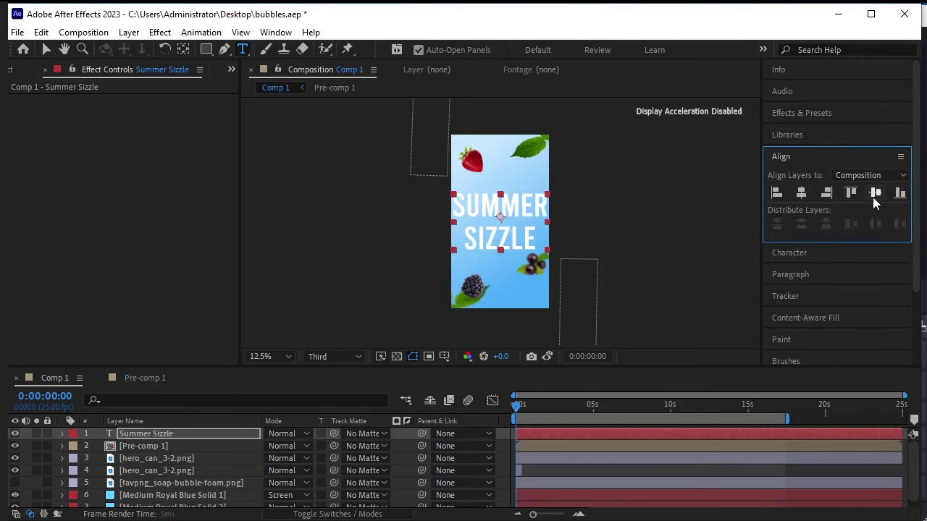
left_click(800, 251)
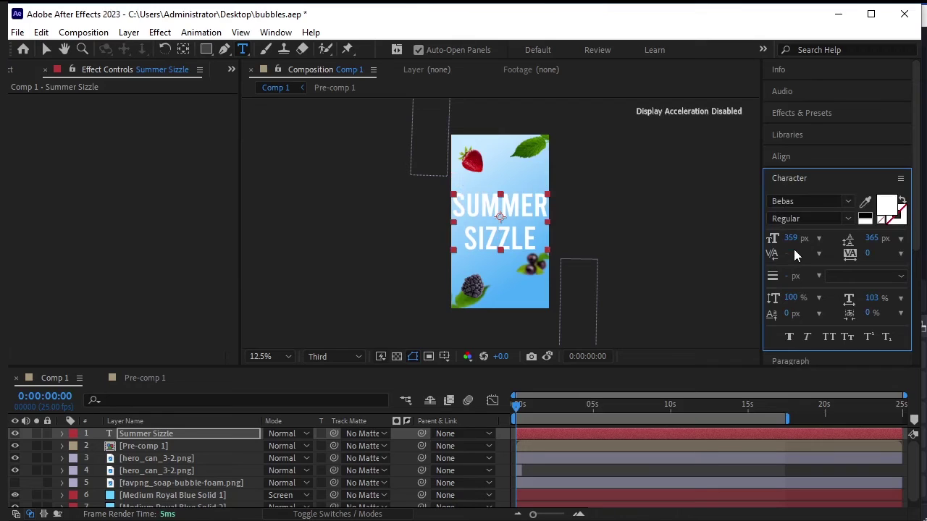
left_click_drag(877, 238, 836, 245)
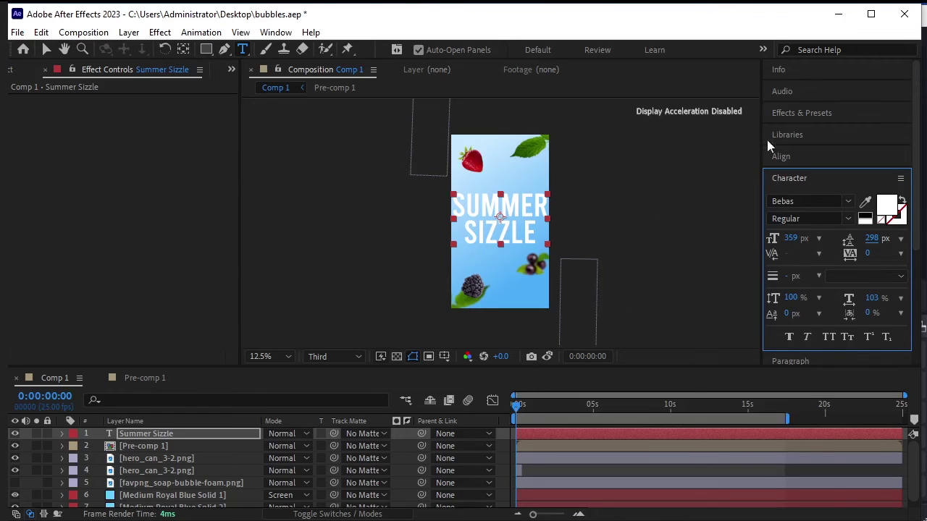
Find the 3D text presets, apply 3D Rain of Words & Colors to the Summer Sizzle layer, and preview the animation
left_click(796, 114)
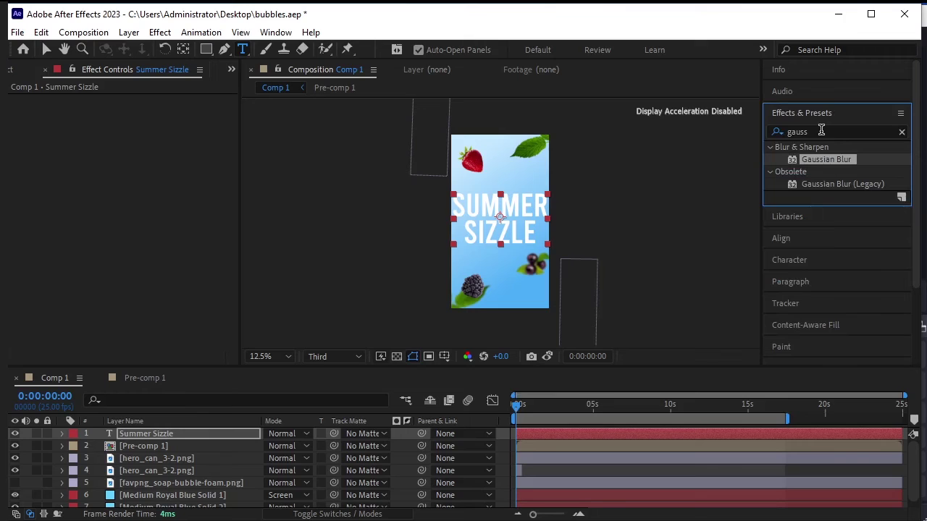
left_click(821, 131)
type("3d")
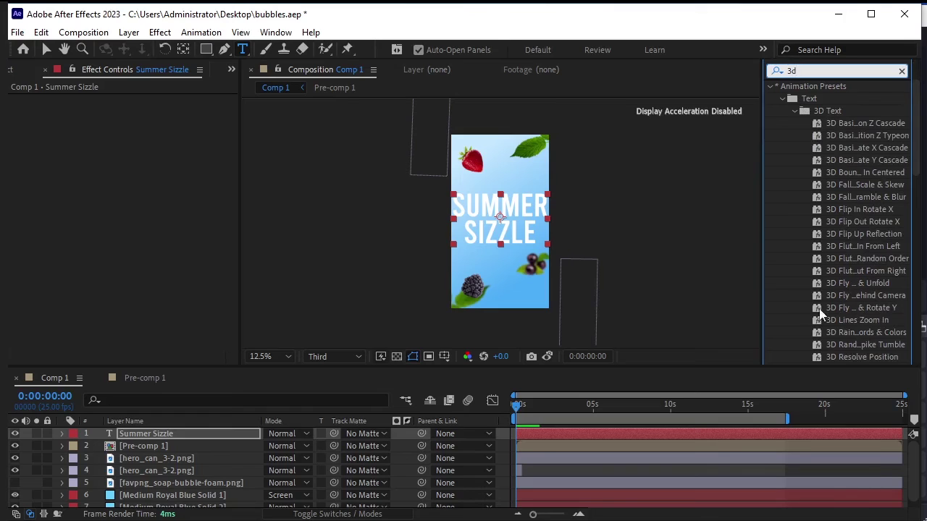
scroll(830, 319, "down", 1)
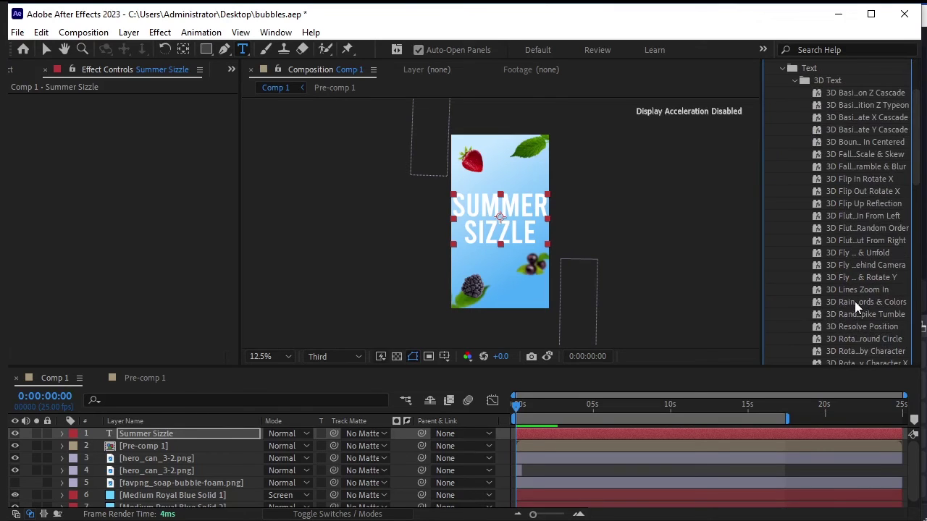
double_click(845, 301)
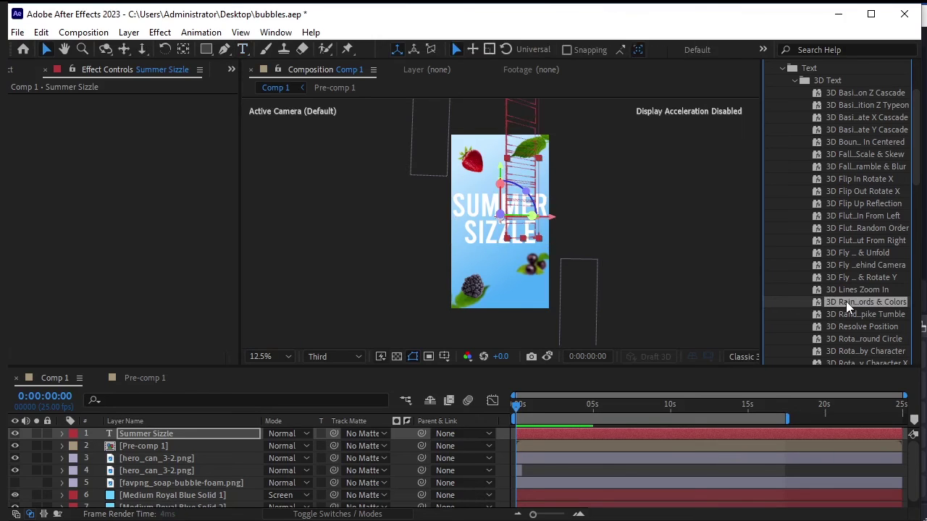
left_click(652, 269)
key("space")
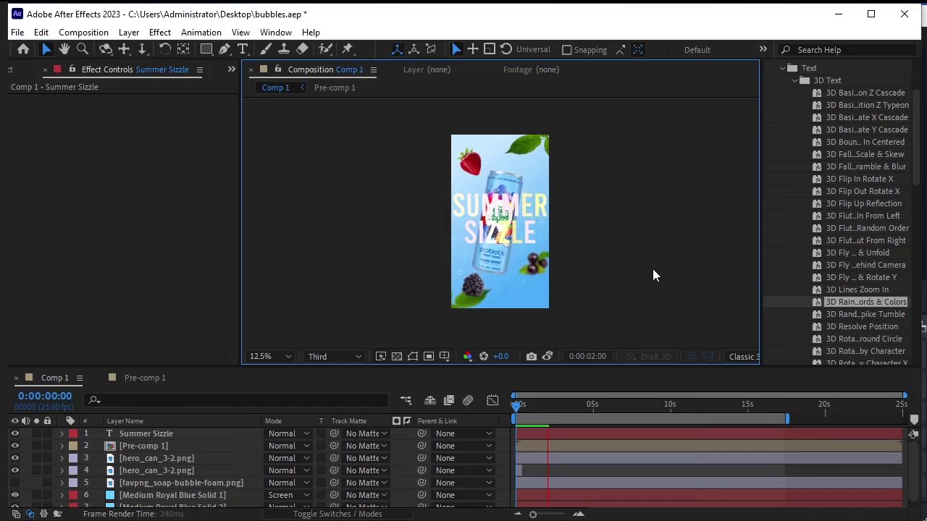
key("space")
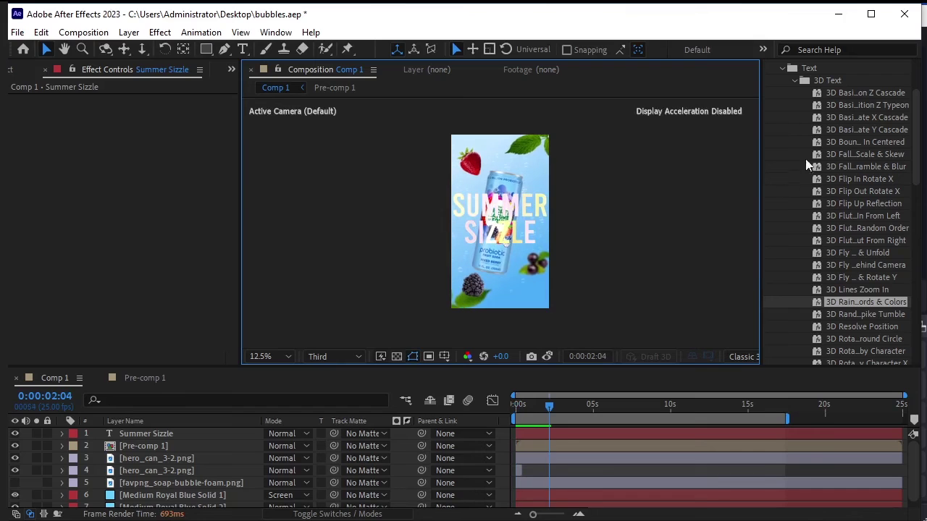
Reduce the Summer Sizzle font size to 340 px and preview from the first frame to 0:00:02:10
left_click(781, 68)
left_click(788, 315)
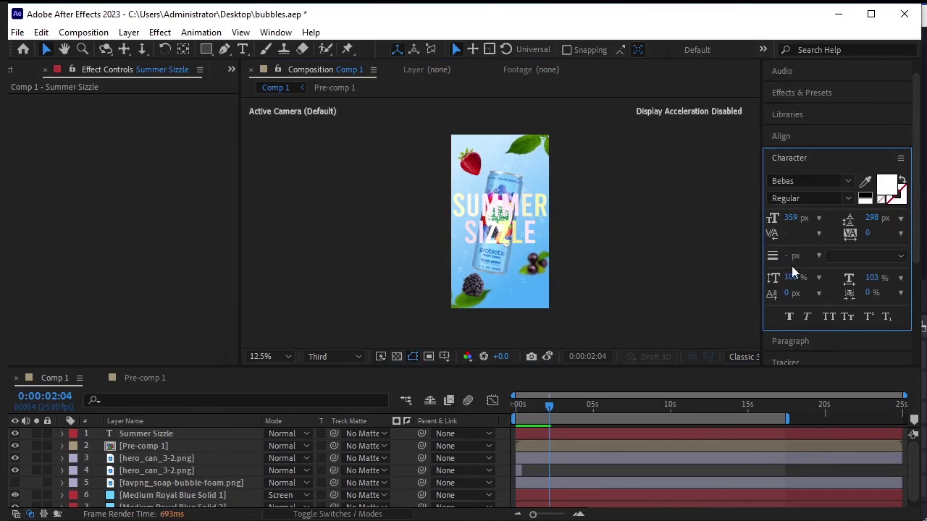
key("ctrl+Down")
left_click_drag(789, 221, 715, 246)
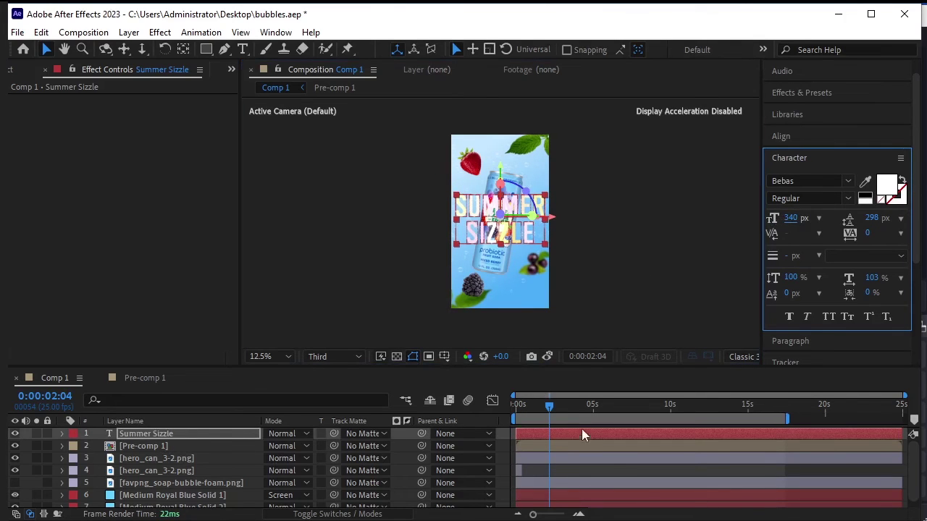
left_click_drag(548, 411, 507, 411)
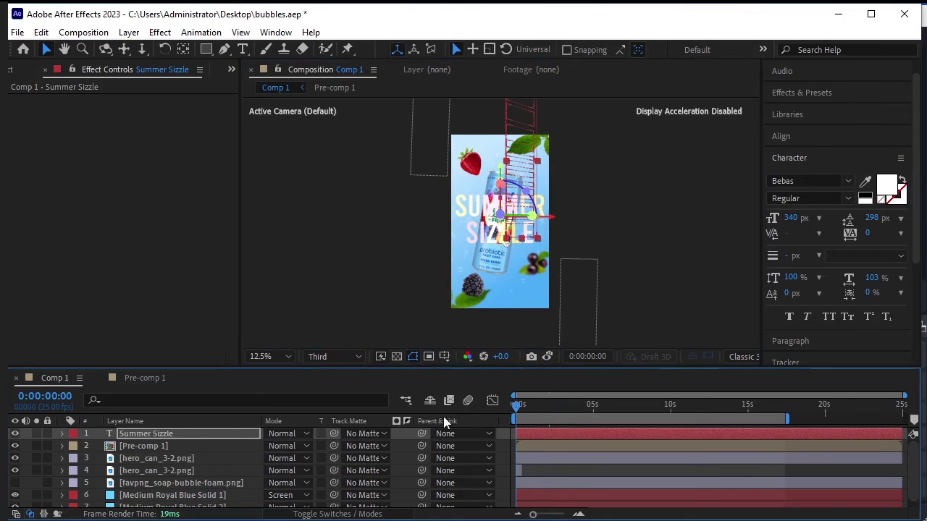
key("space")
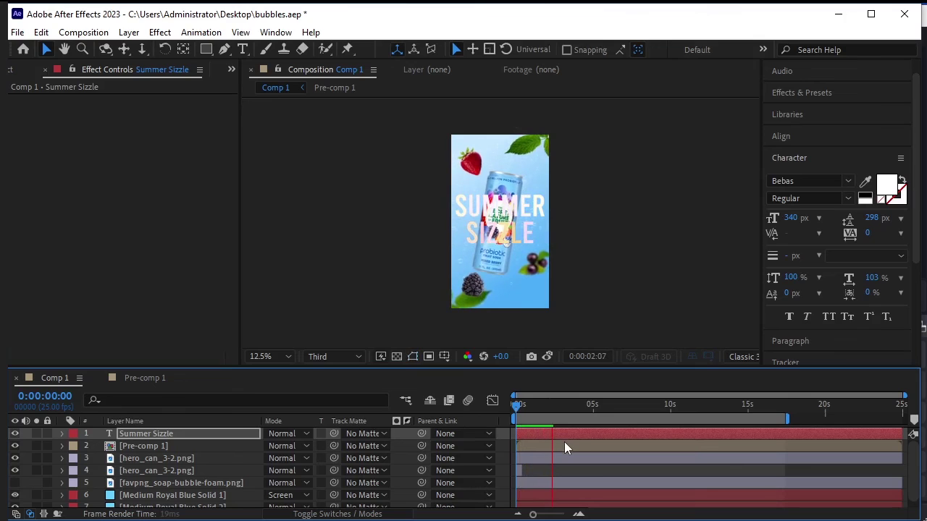
key("space")
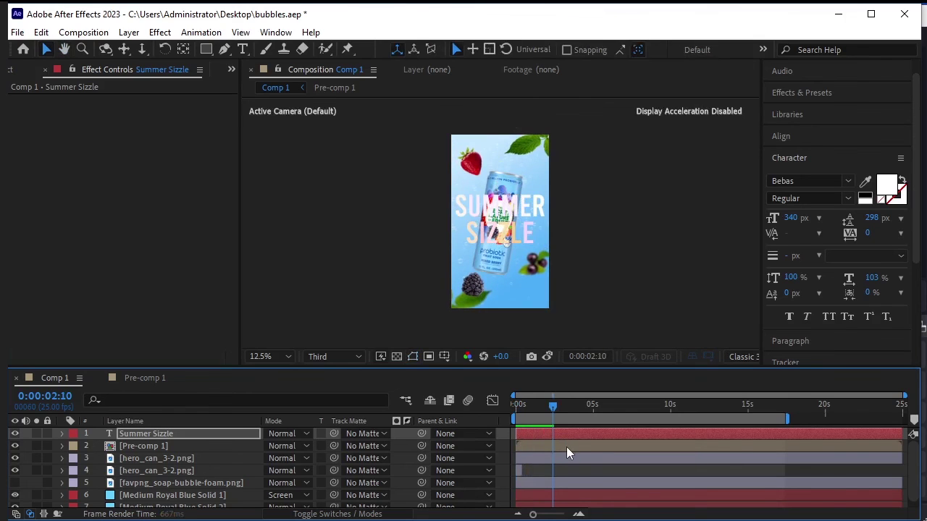
Shift both hero_can_3-2.png layers to start at 0:00:02:10, and preview Comp 1 from the first frame
left_click(546, 459)
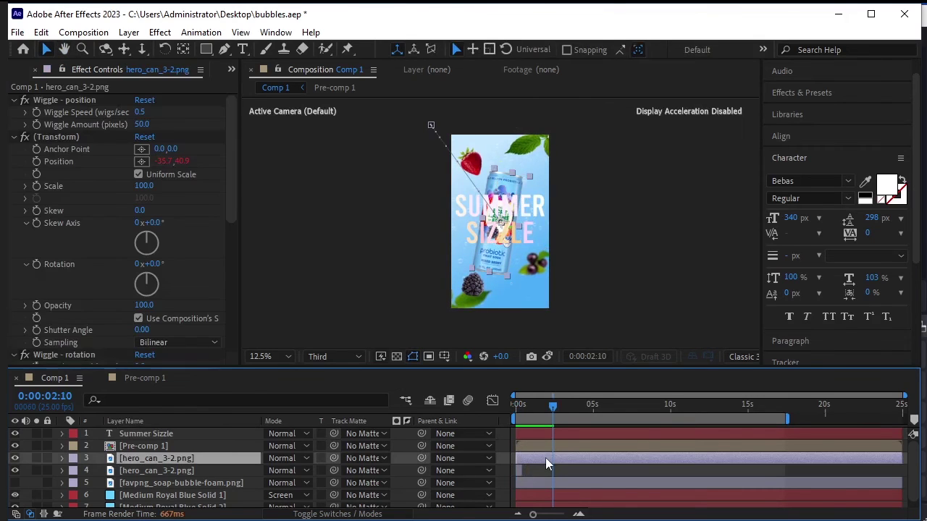
left_click(194, 472, "shift")
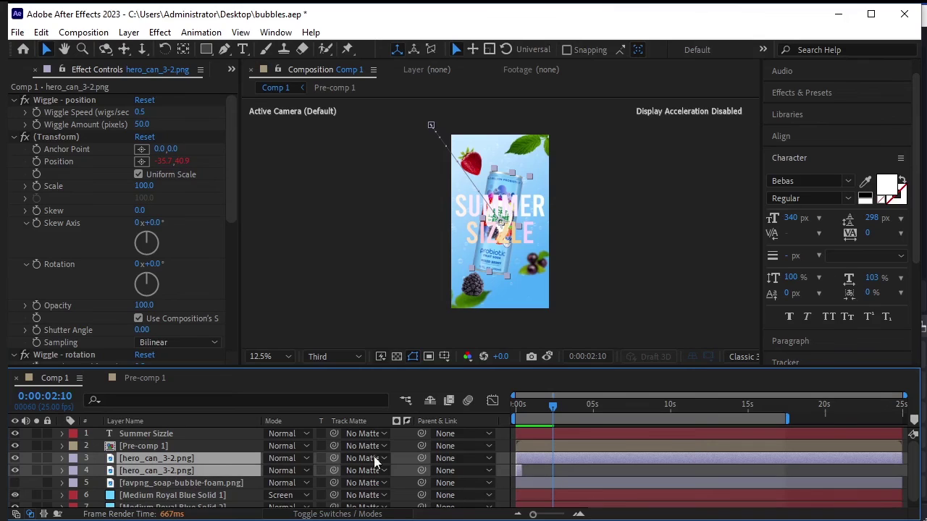
left_click_drag(544, 458, 583, 460)
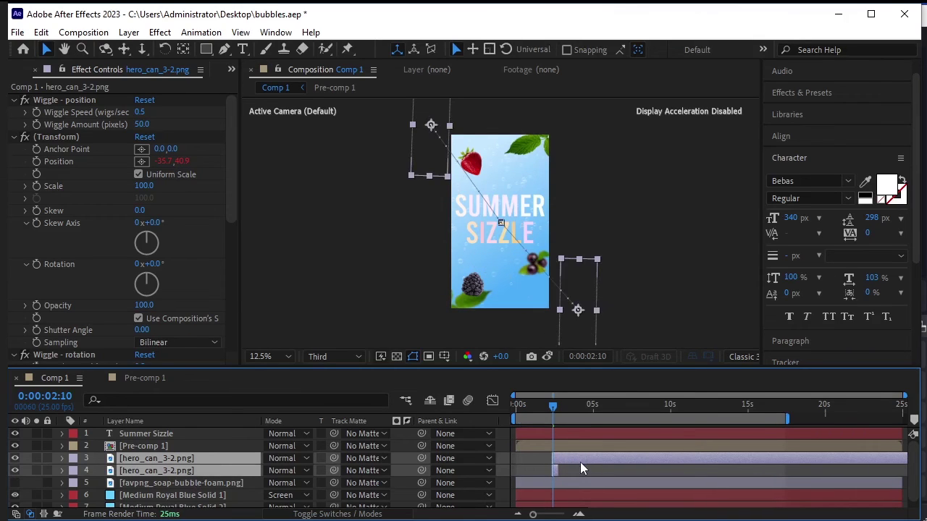
key("equal")
key("equal")
key("equal")
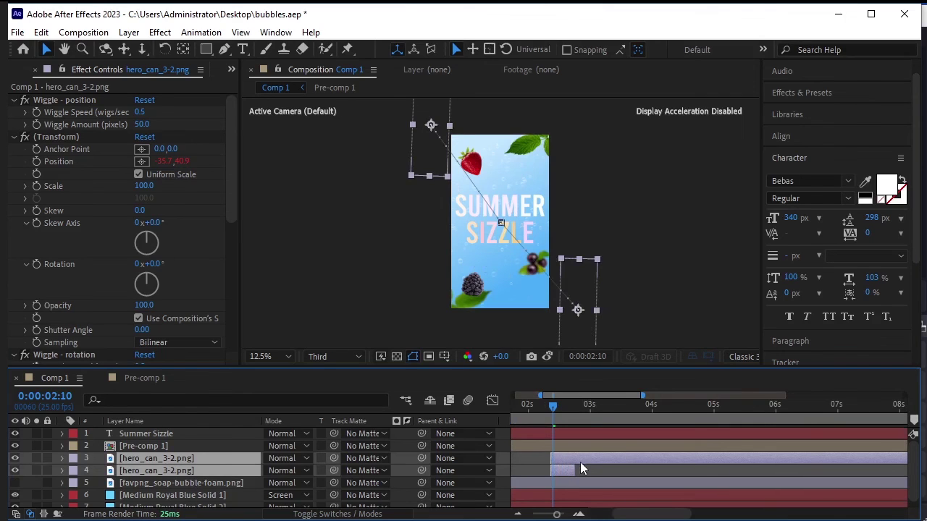
key("equal")
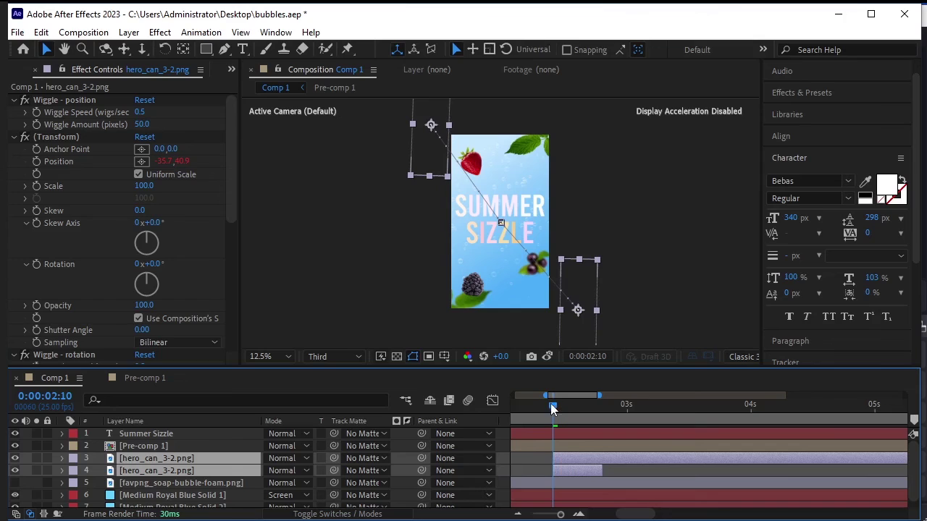
left_click(683, 265)
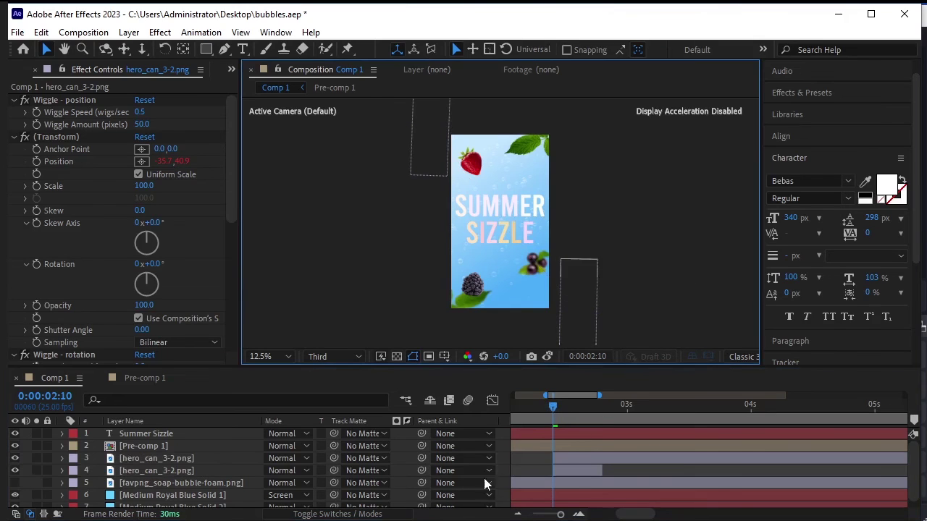
left_click_drag(559, 515, 542, 514)
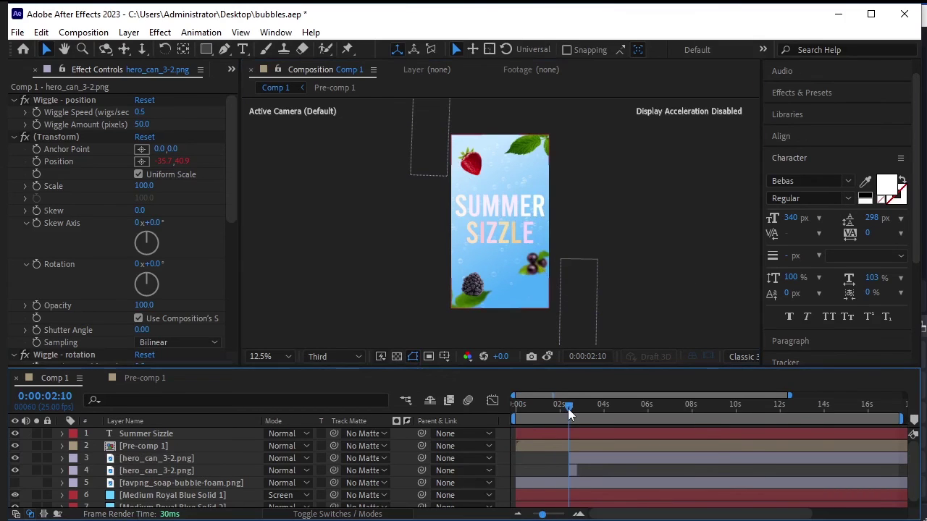
key("Home")
key("space")
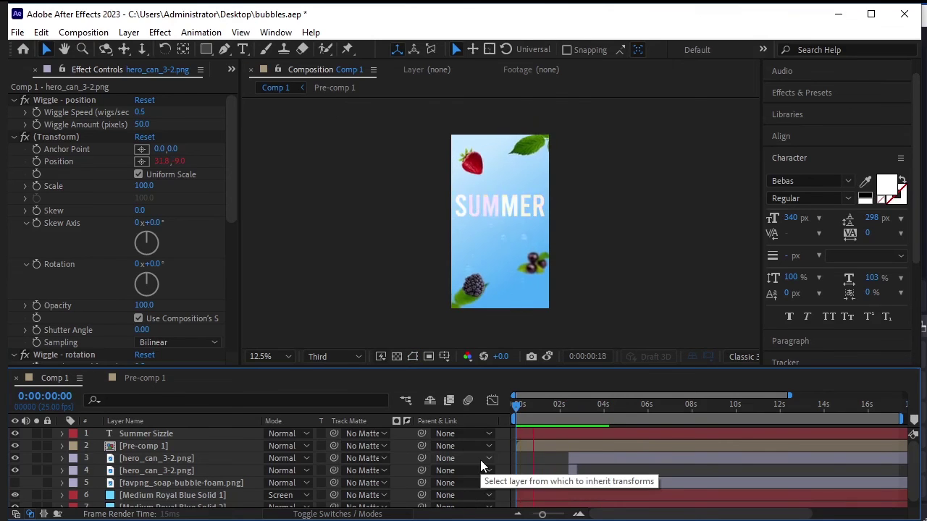
key("h")
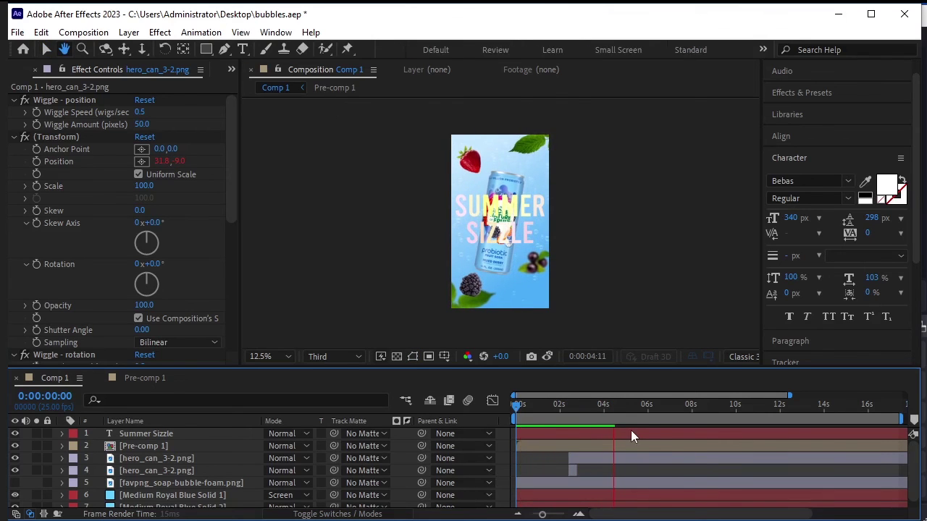
key("space")
Move the Summer Sizzle layer below both hero_can_3-2.png layers, return to the first frame, and deselect it
left_click(200, 433)
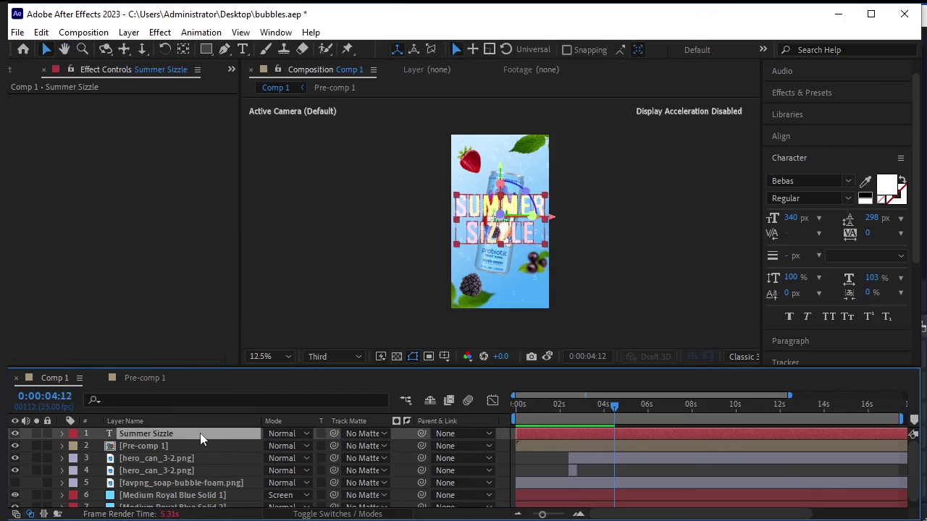
left_click_drag(197, 433, 200, 475)
left_click_drag(614, 406, 516, 407)
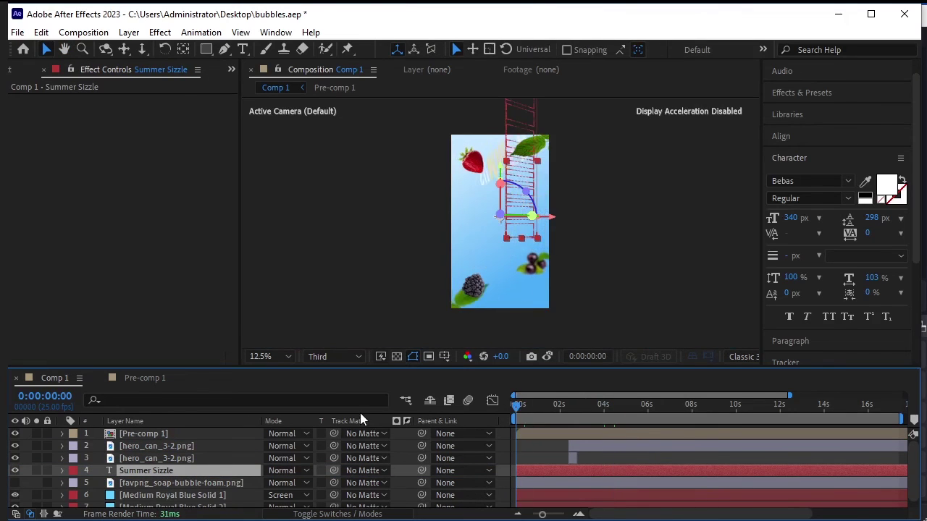
left_click(608, 241)
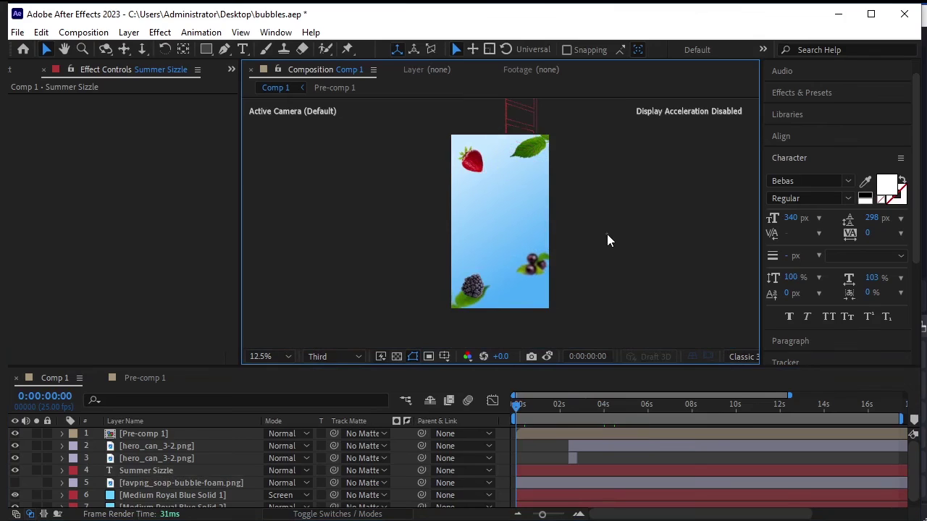
Import the rainbow image 94b7402051cb58d7e810c432c2417a7b.png from the Juice folder and place it in Comp 1 directly above Medium Royal Blue Solid 2
left_click(231, 69)
left_click(238, 84)
right_click(111, 330)
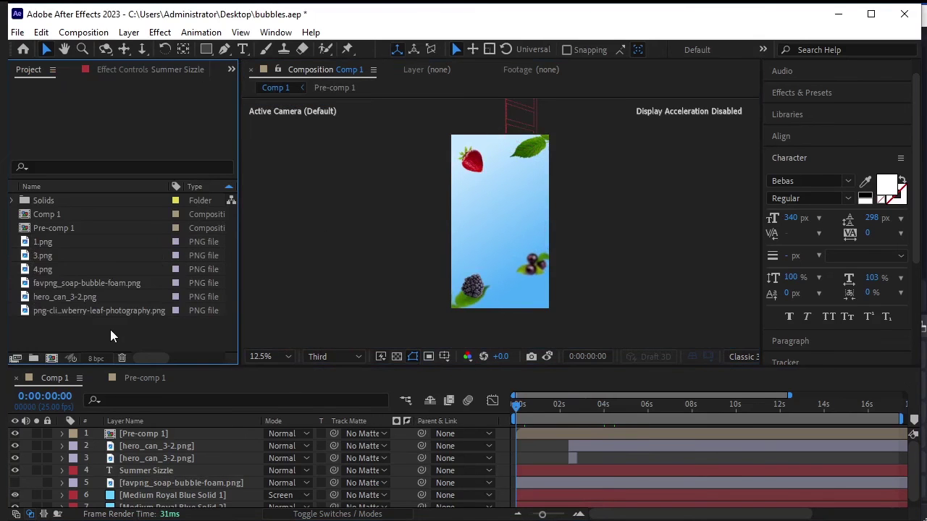
mouse_move(193, 405)
left_click(340, 404)
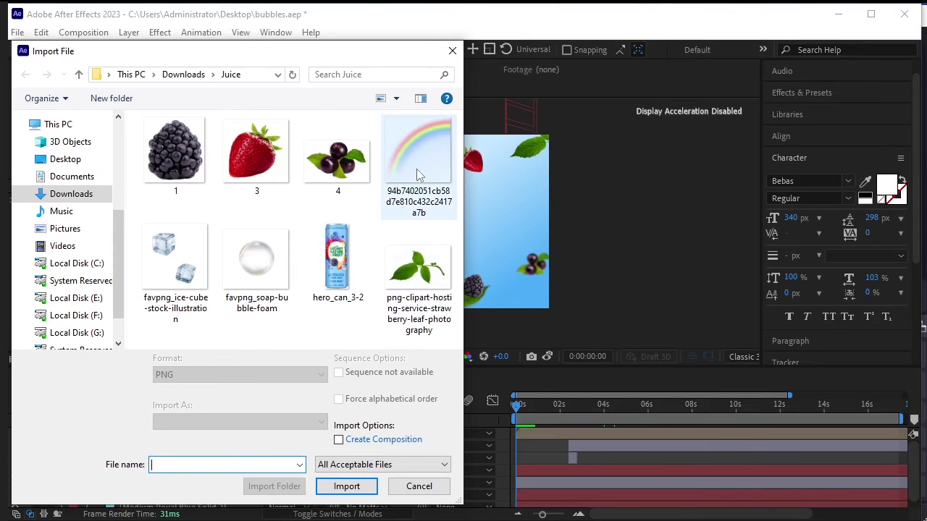
left_click(417, 169)
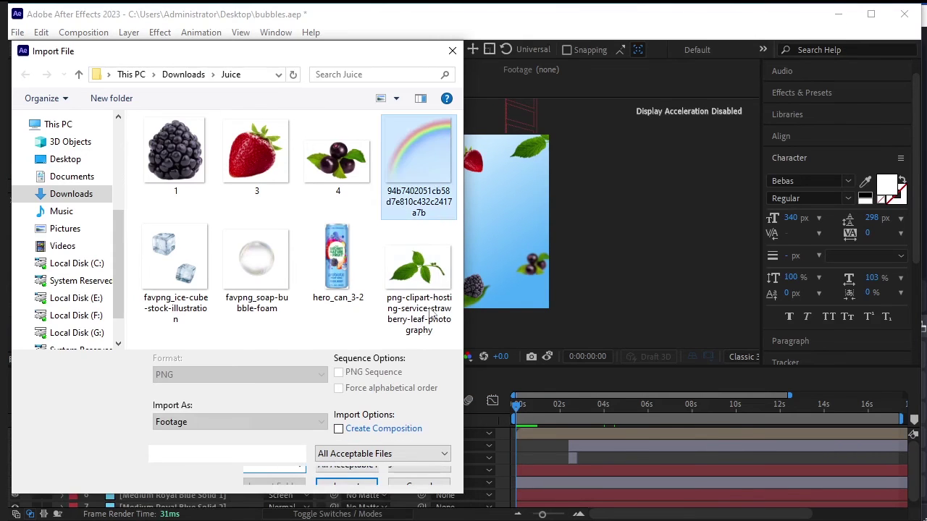
left_click(354, 484)
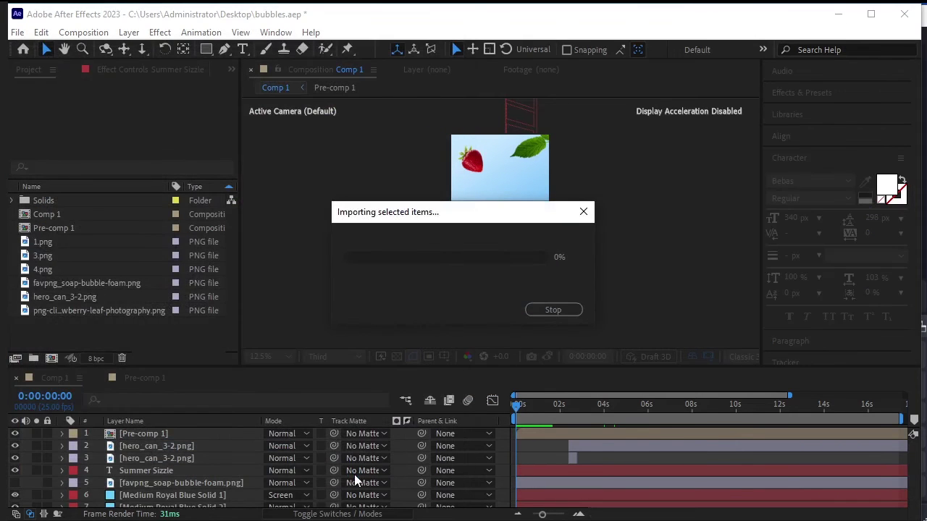
scroll(148, 484, "down", 1)
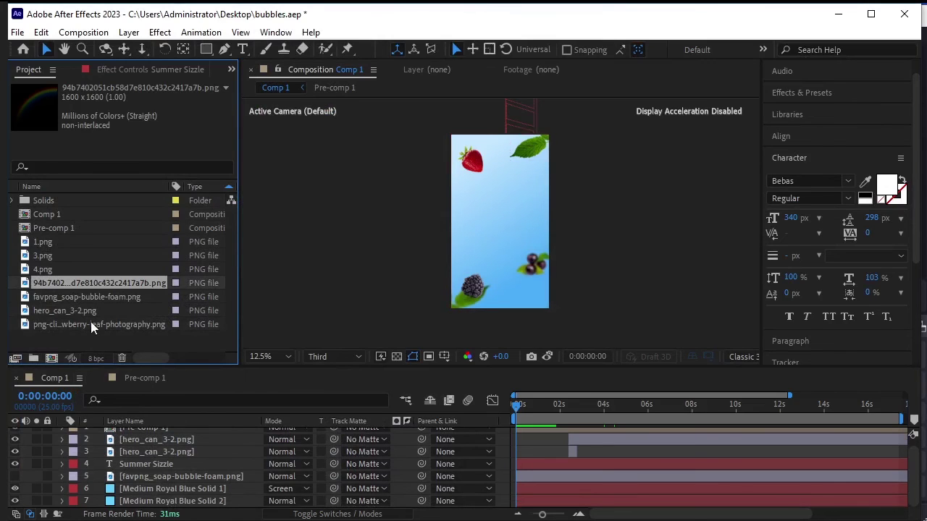
left_click_drag(106, 288, 139, 494)
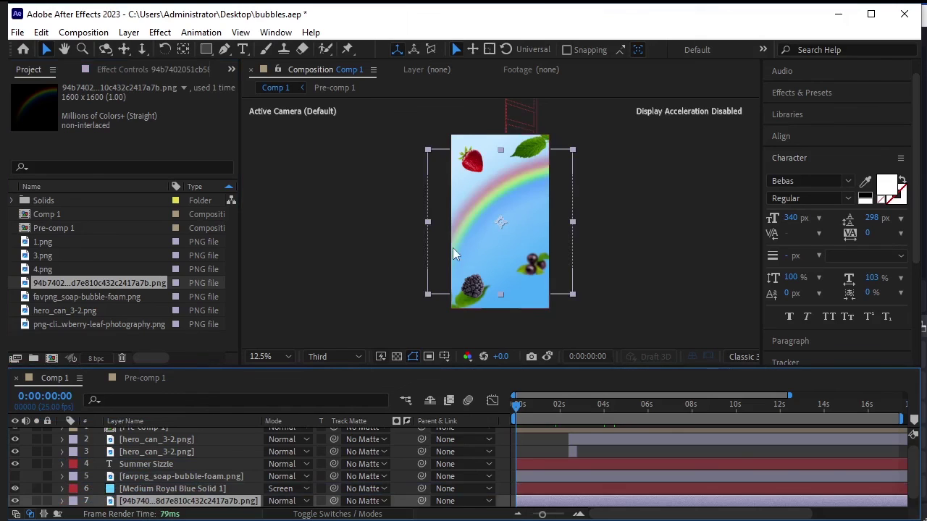
Rotate the rainbow layer clockwise and shift it right so its arc crosses the upper part of the frame
left_click(164, 49)
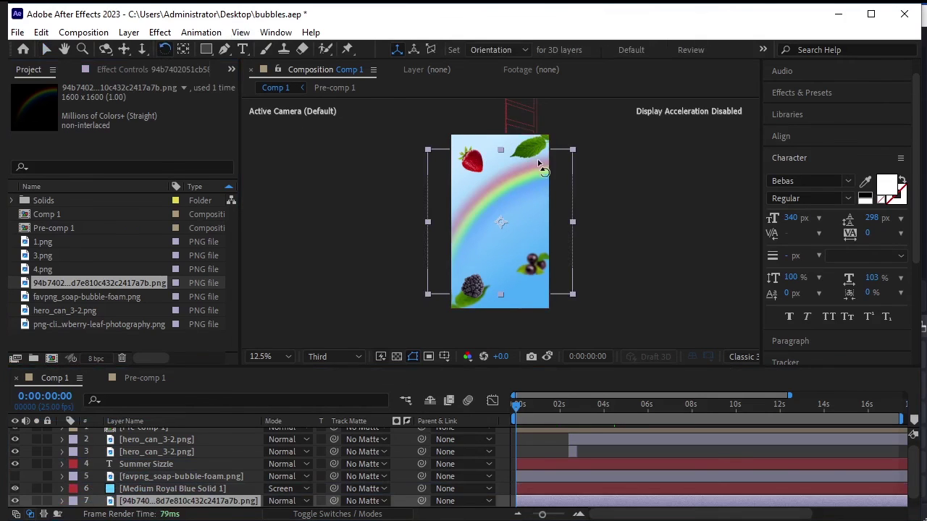
left_click_drag(538, 166, 578, 192)
key("v")
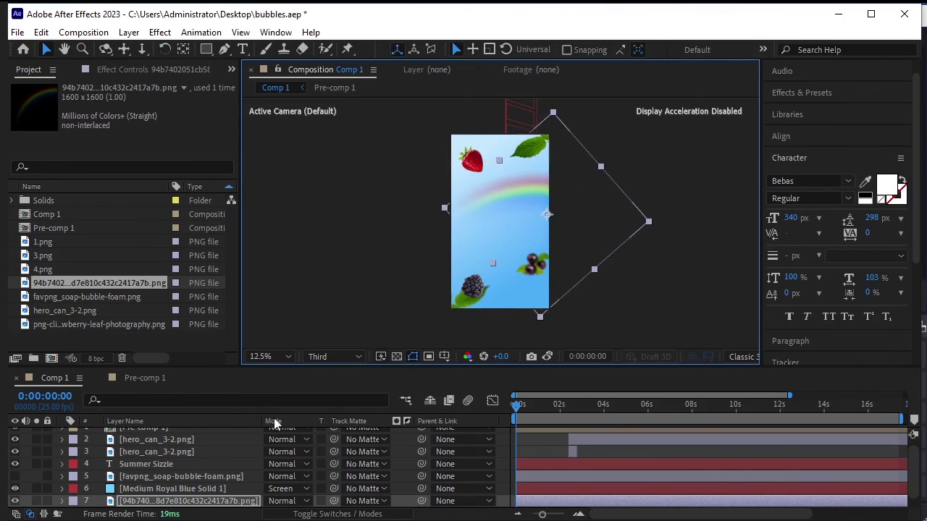
Move the Medium Royal Blue Solid 1 layer to the top of the Comp 1 layer stack, above Pre-comp 1
left_click(174, 489)
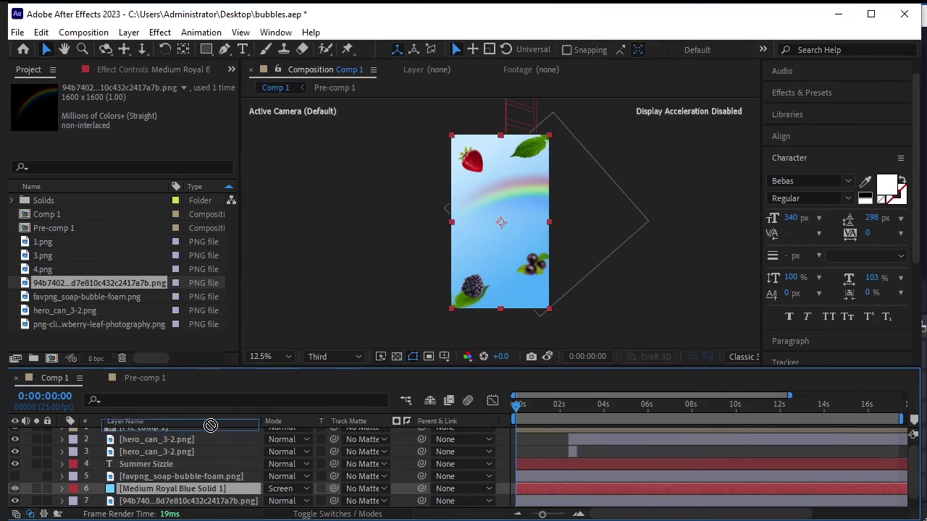
scroll(119, 424, "up", 1)
left_click_drag(119, 424, 130, 435)
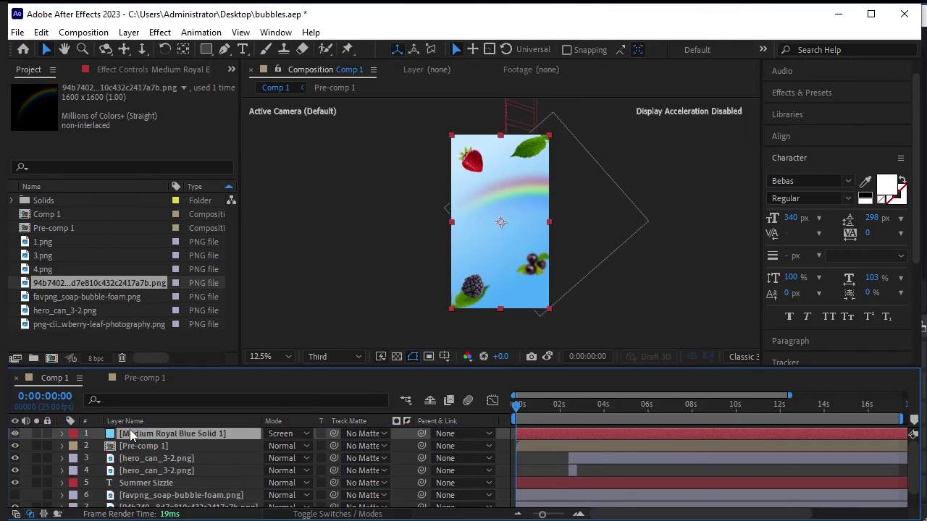